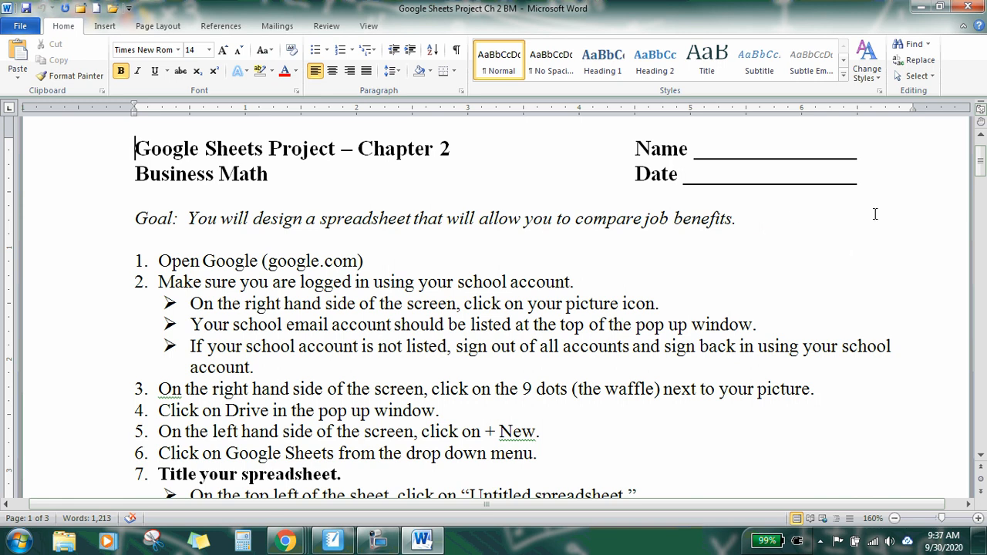
Step: Switch to the Chrome new tab, open Google Drive and create a new Google Sheets spreadsheet
drag(980, 159, 982, 175)
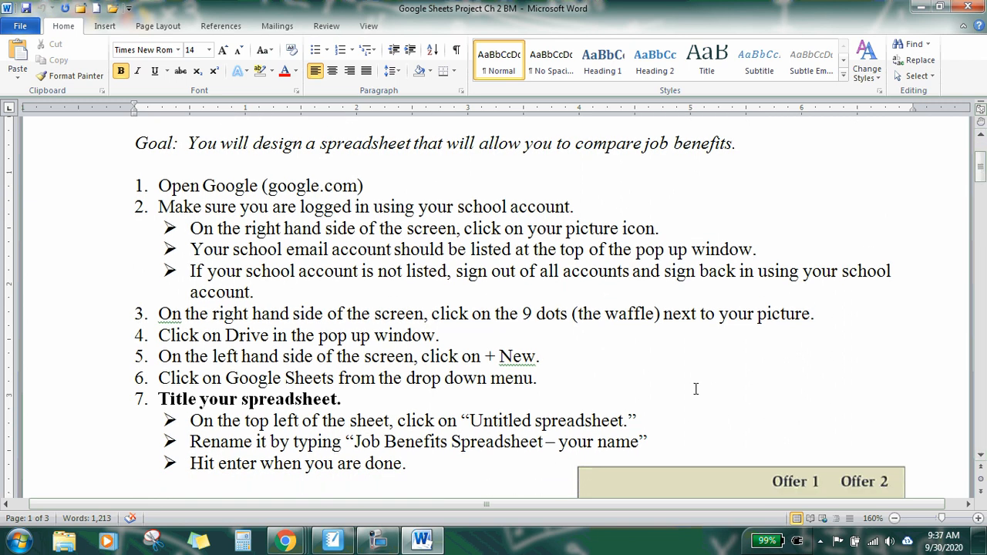
click(919, 8)
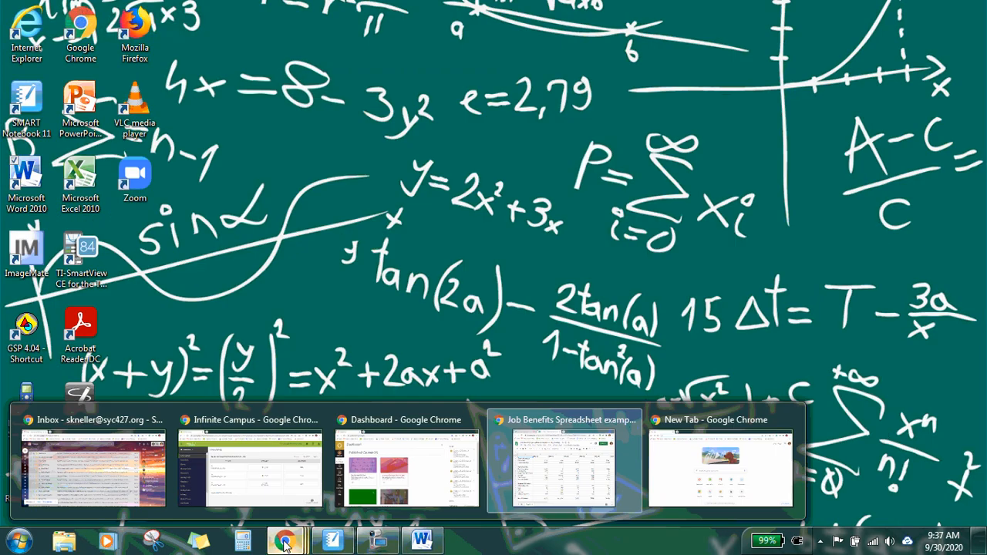
mouse_move(285, 540)
click(705, 487)
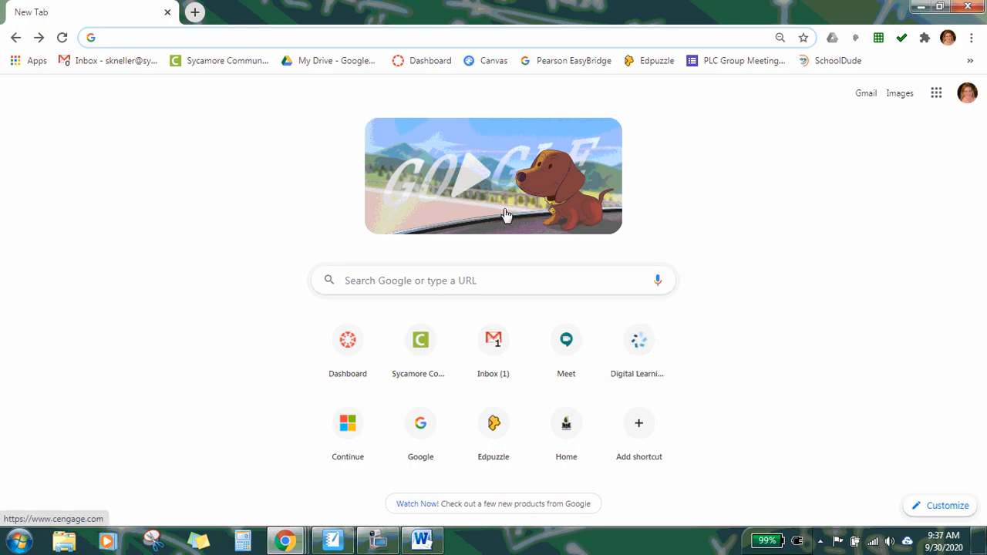
click(937, 94)
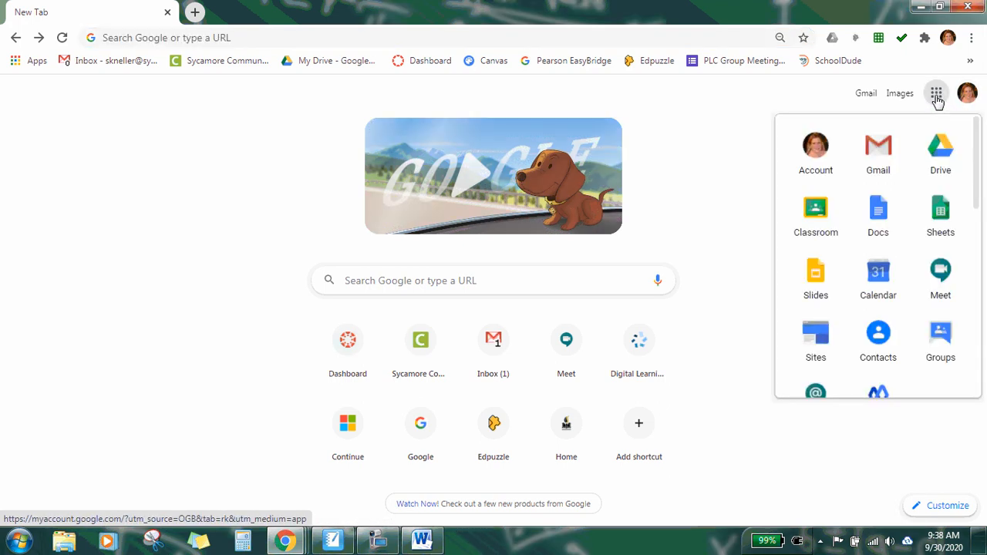
click(943, 157)
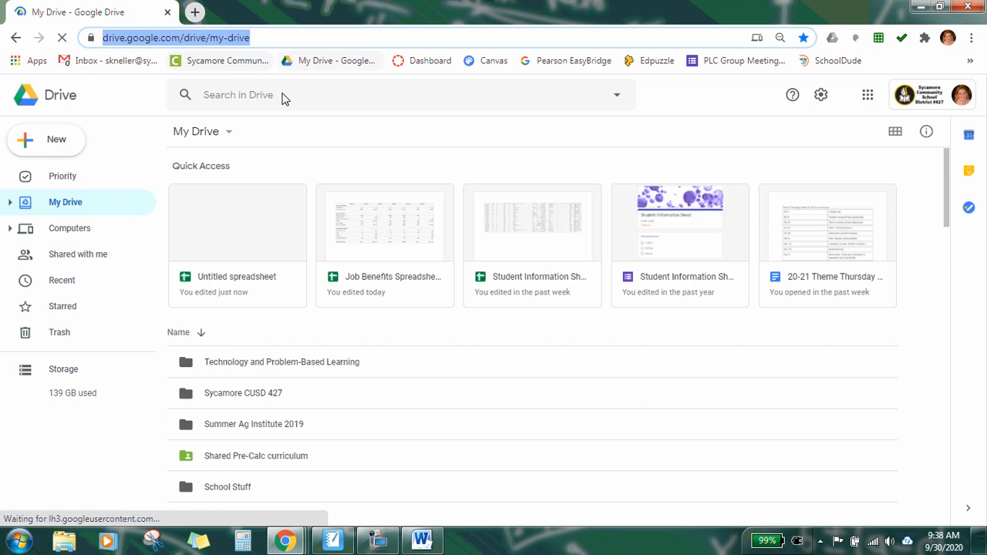
click(51, 147)
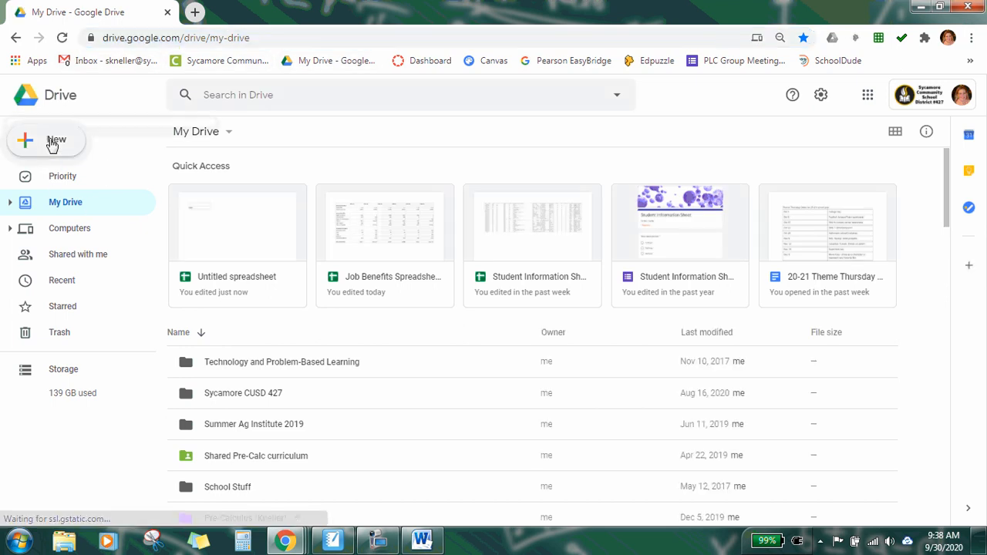
click(60, 250)
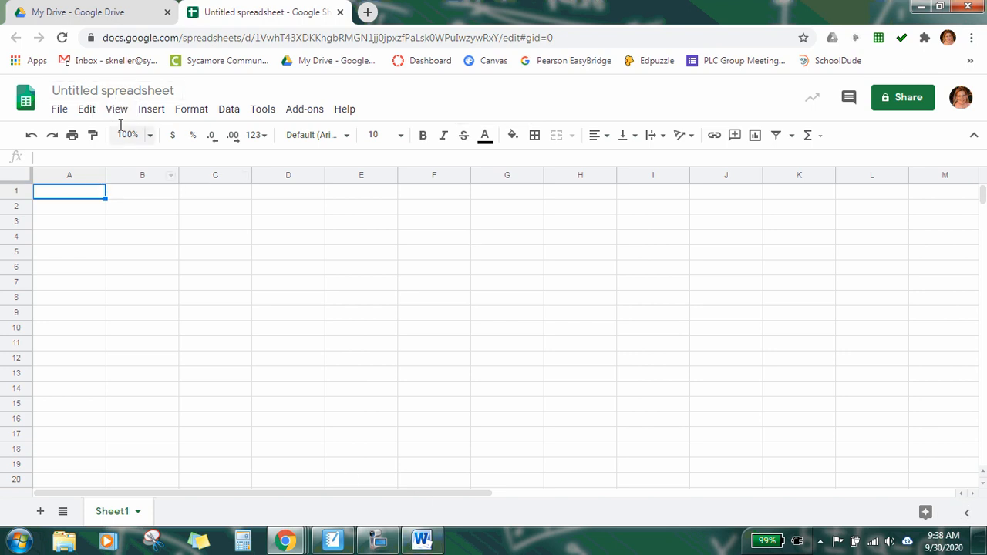
Step: Rename the spreadsheet Job Benefits Spreadsheet -- followed by the author's name
click(84, 90)
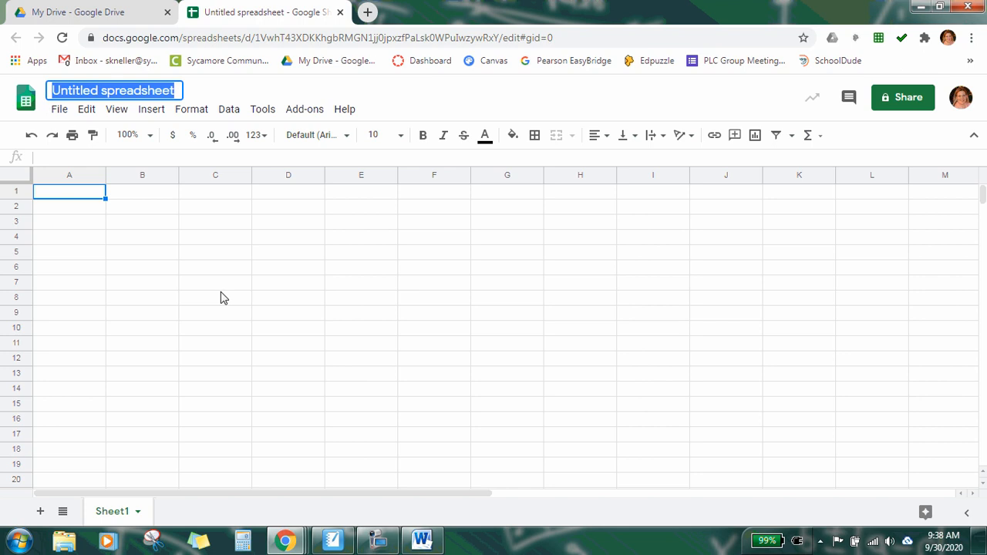
text(Job B)
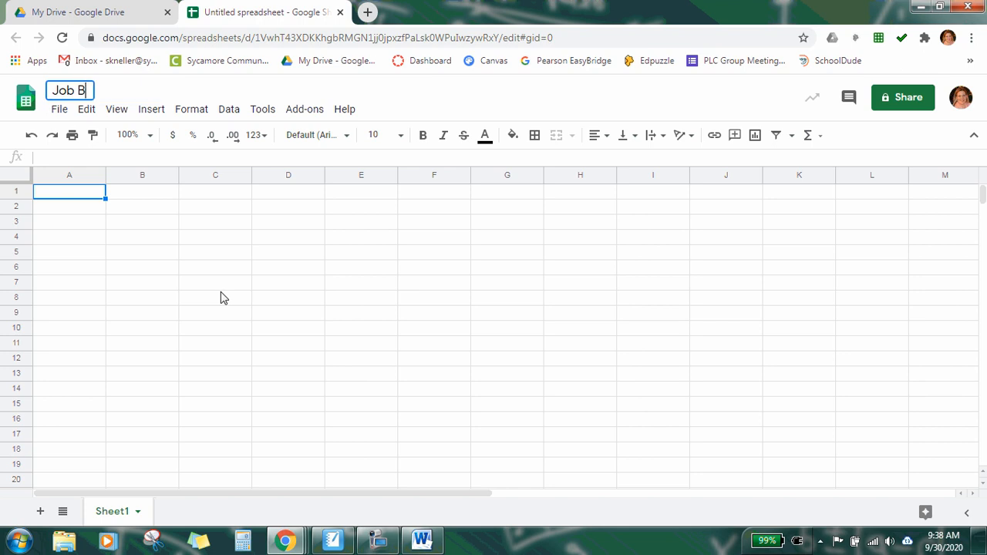
text(enefit)
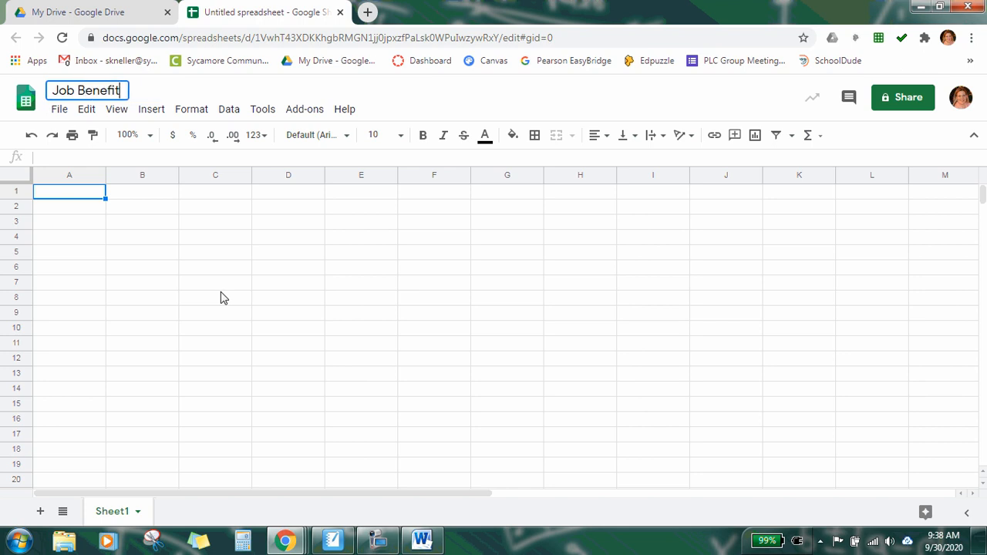
text(s Spread)
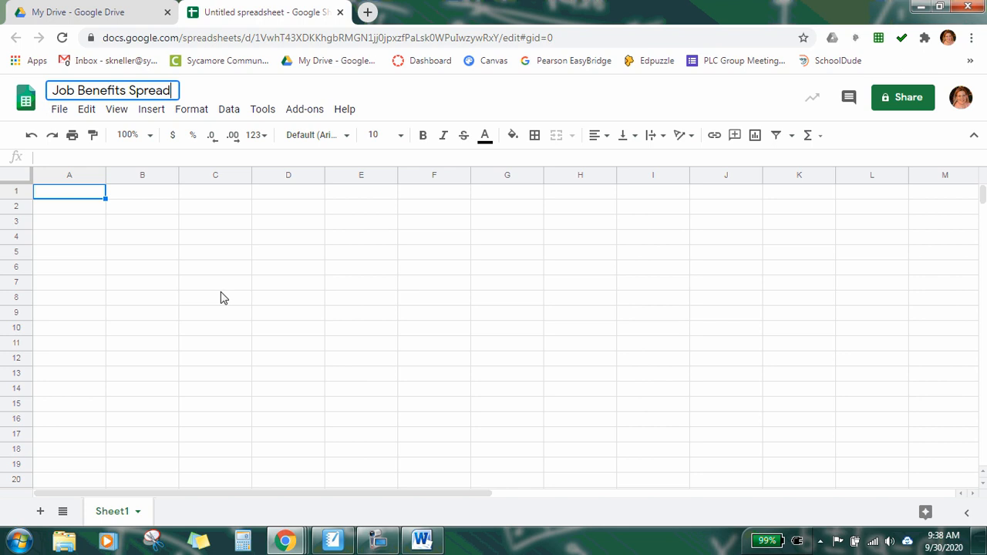
text(sheet -- )
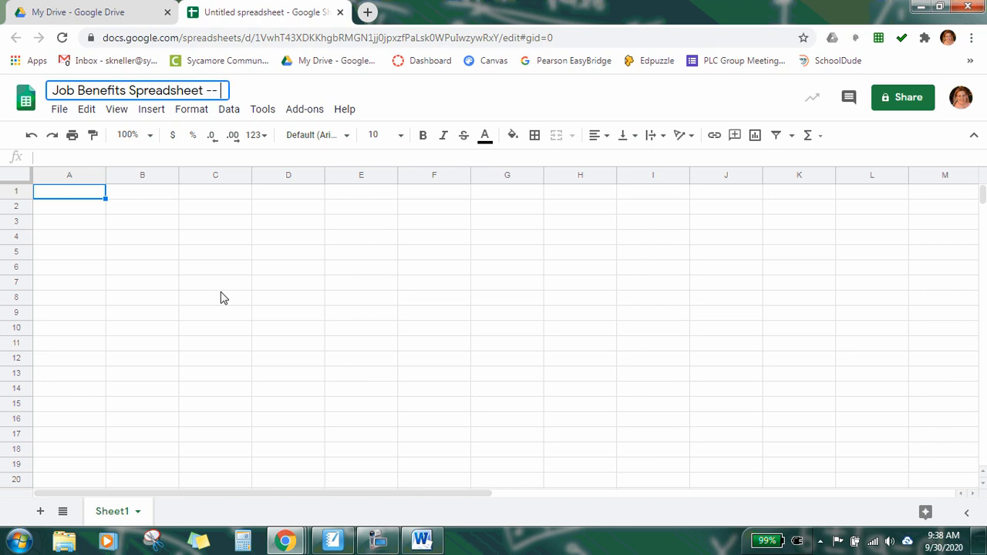
text(Mrs. Kneller)
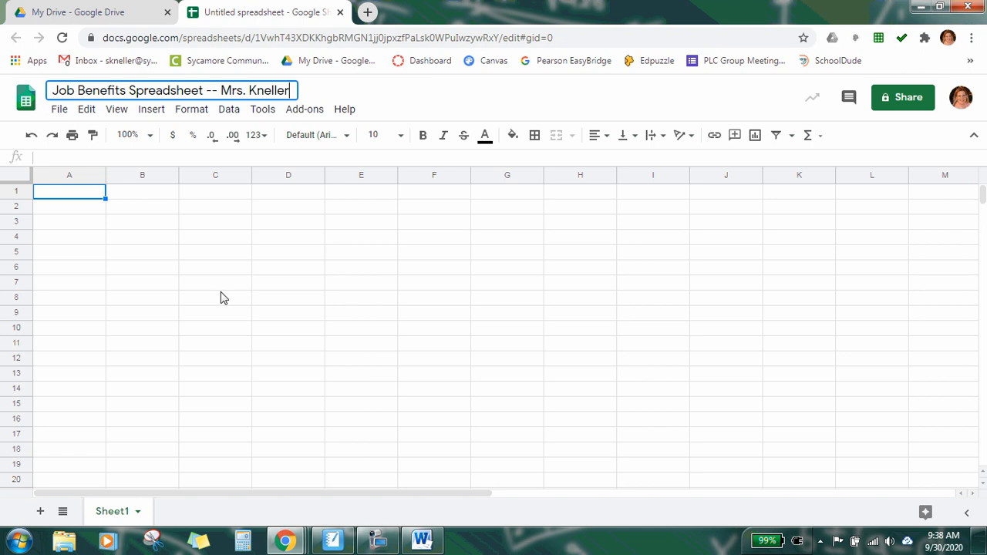
key(Return)
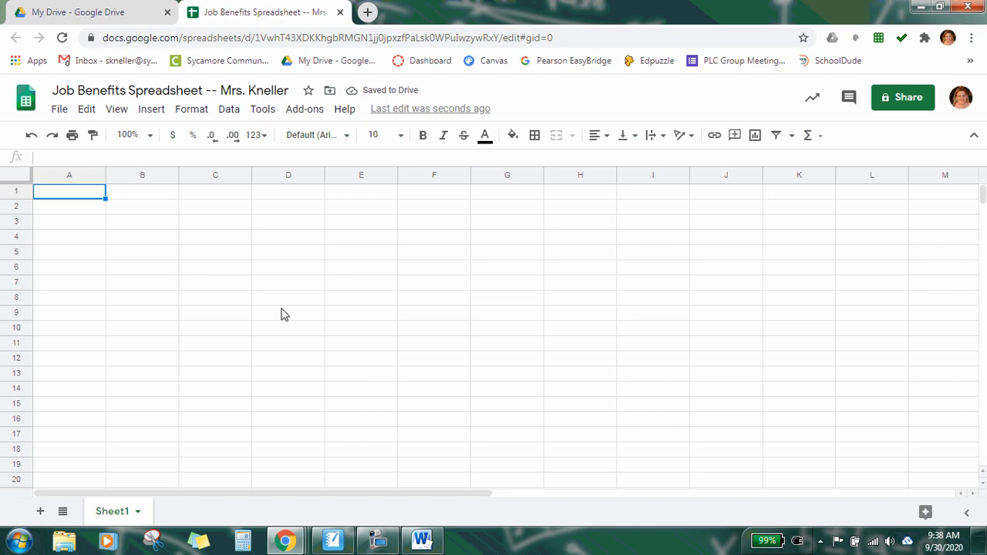
Step: Review the assignment instructions and the two job offers' salary, benefit and expense data in the Word document
click(421, 540)
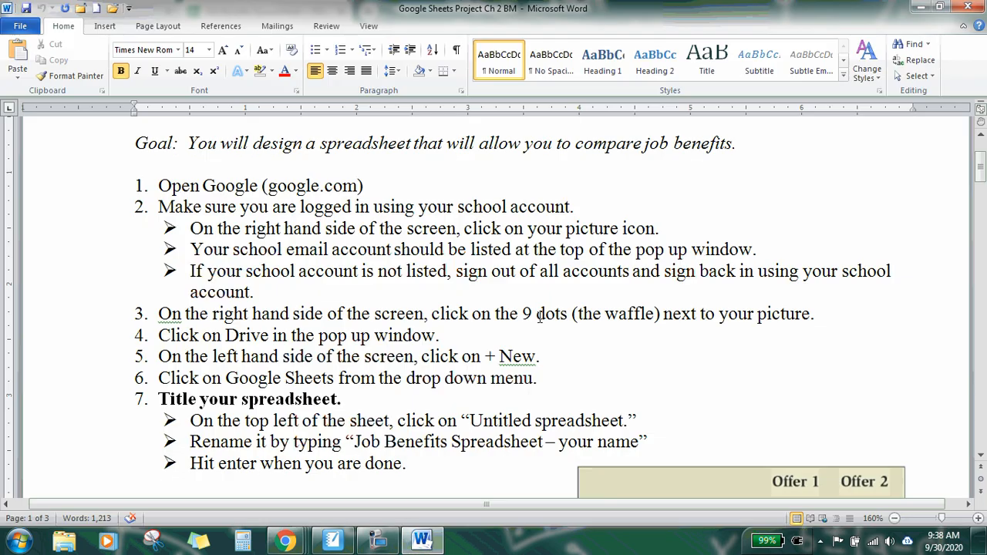
scroll(542, 316, down, 4)
scroll(542, 317, down, 2)
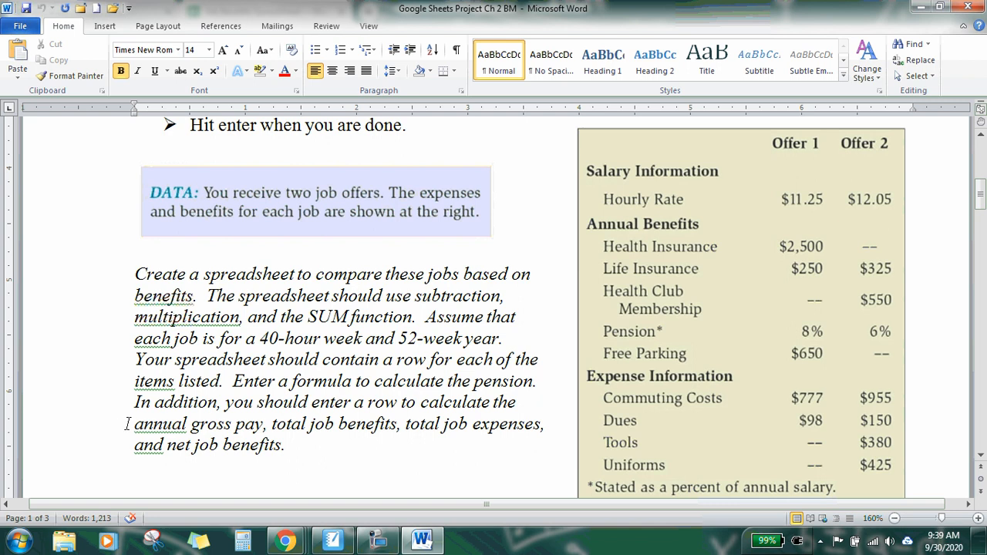
drag(134, 424, 254, 423)
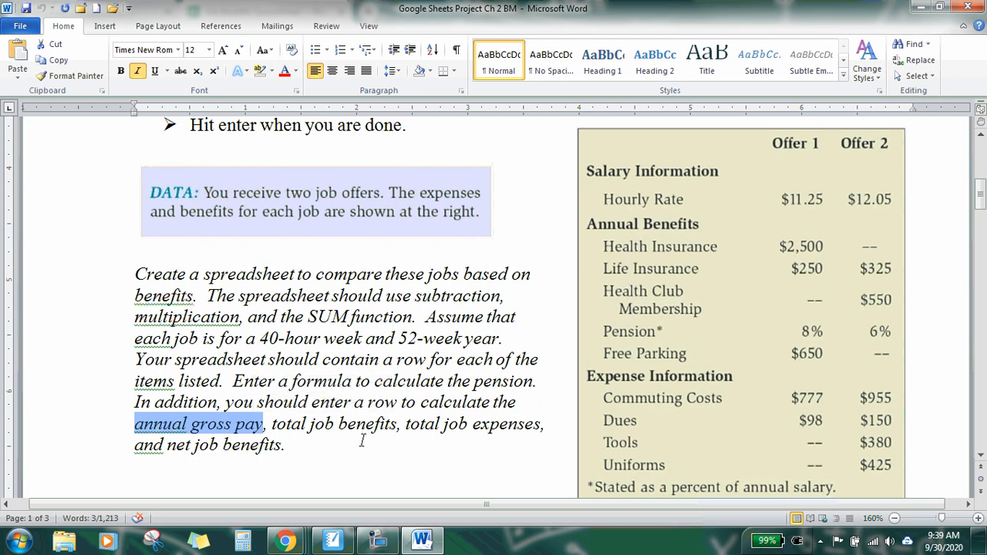
drag(272, 423, 373, 424)
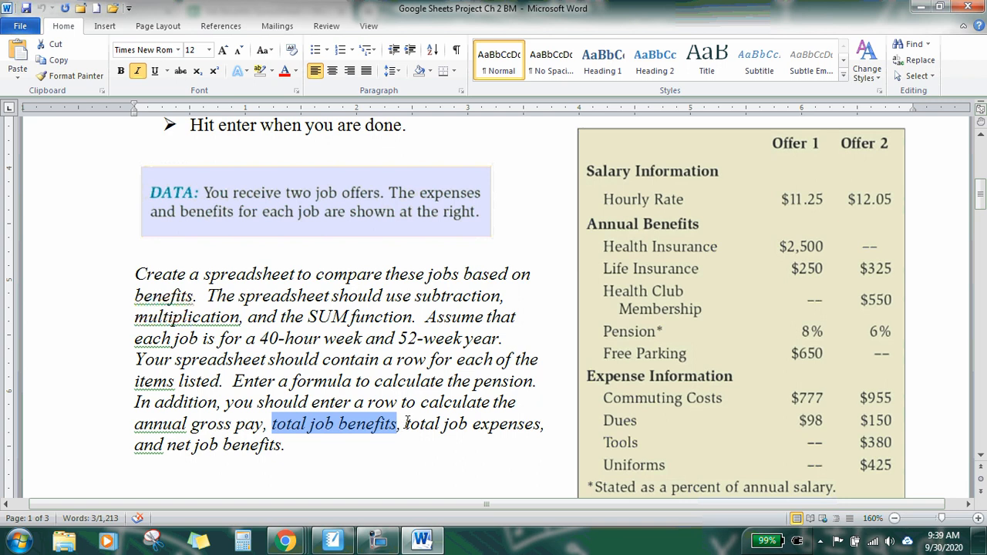
drag(406, 424, 490, 427)
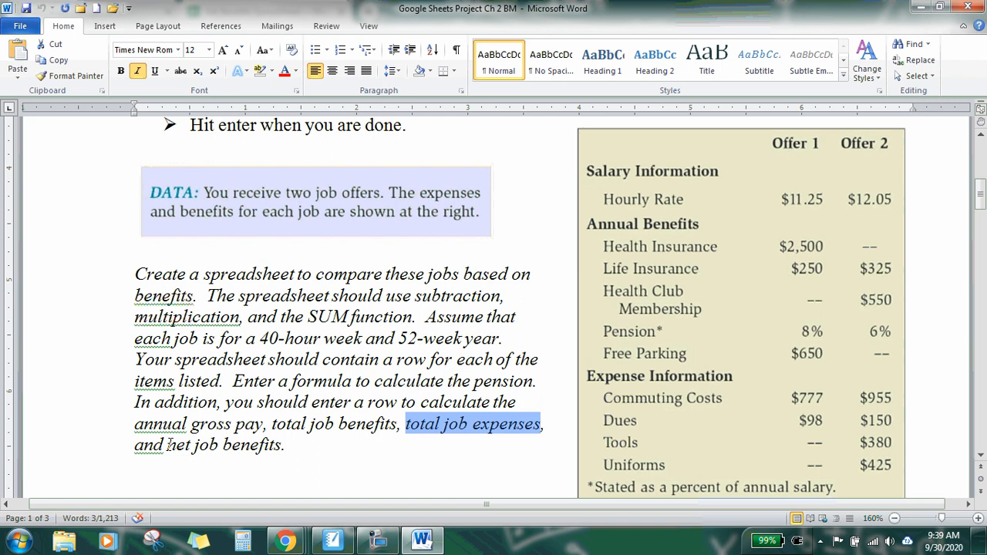
drag(168, 445, 265, 455)
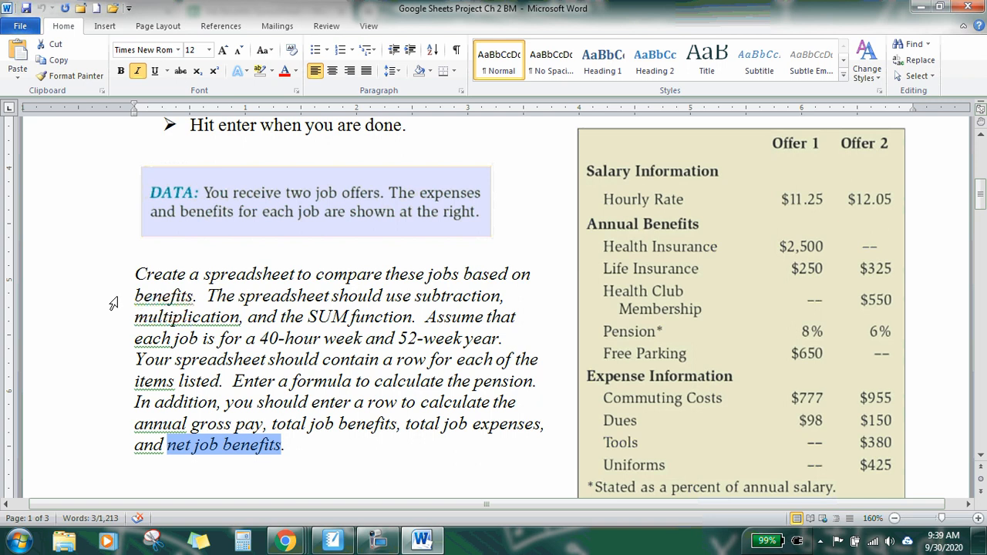
drag(415, 296, 424, 317)
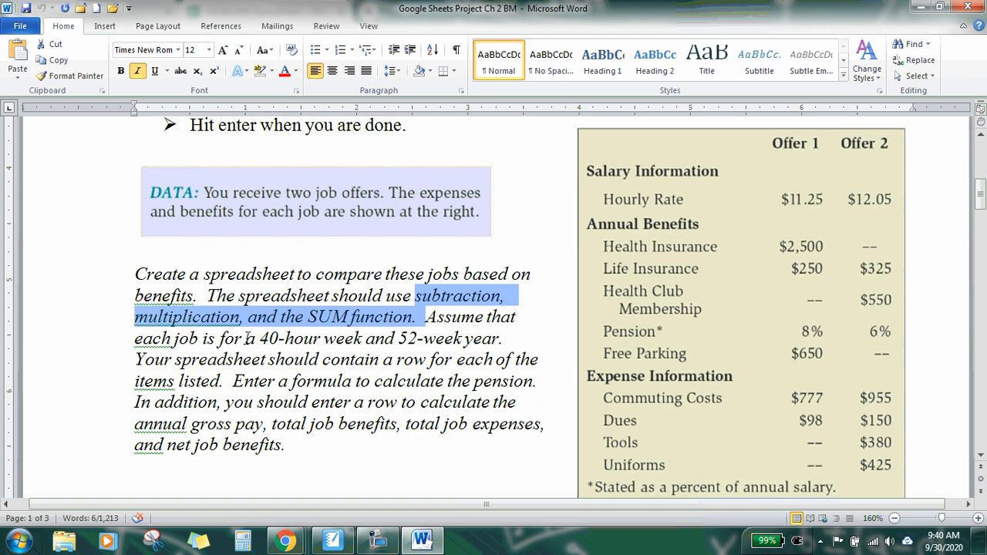
drag(246, 340, 503, 337)
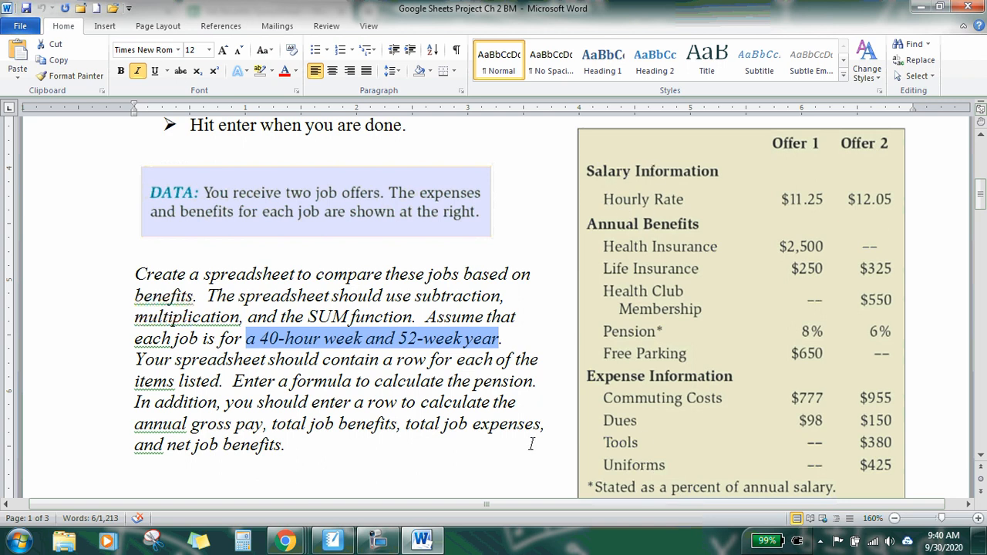
Step: Return to the spreadsheet and widen columns A through G
click(432, 544)
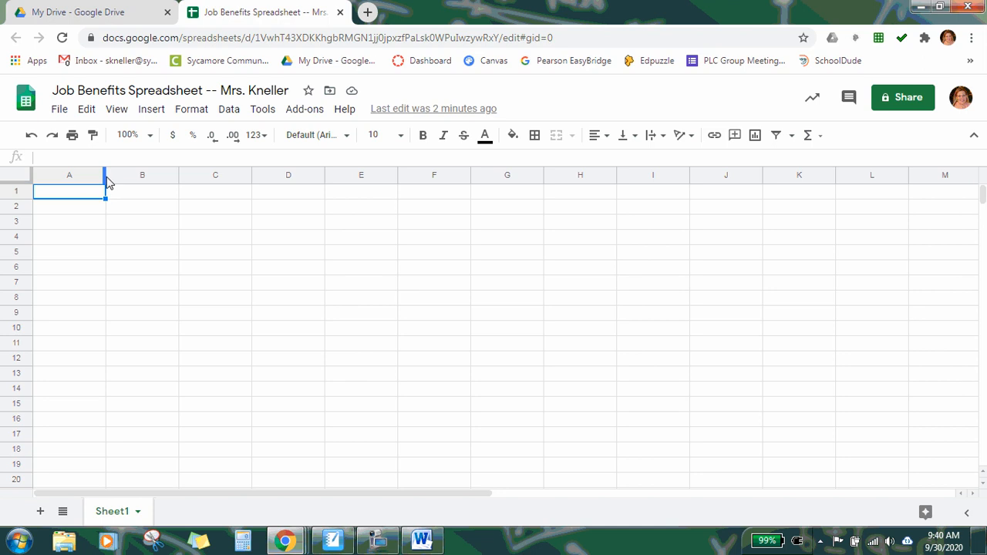
drag(106, 177, 143, 178)
drag(218, 178, 257, 178)
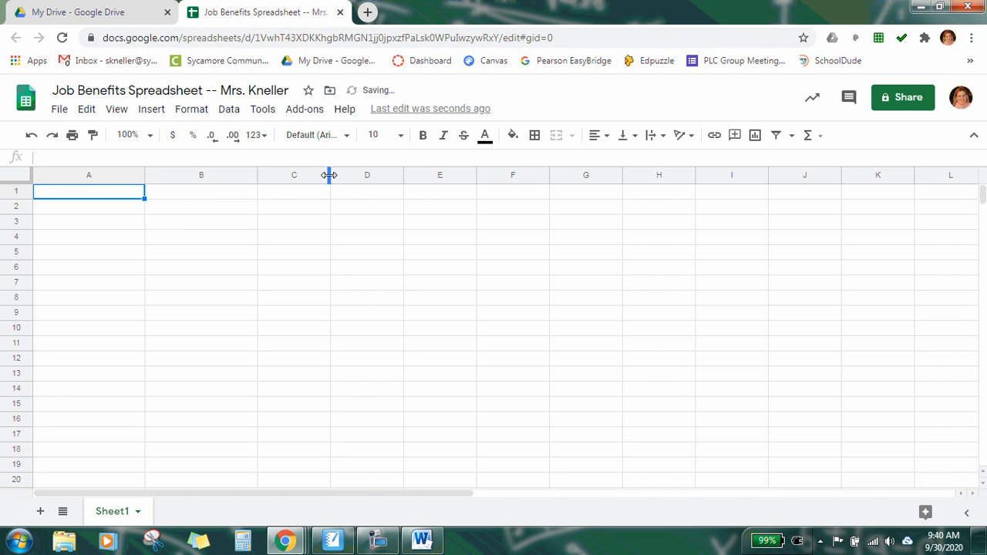
drag(330, 175, 368, 176)
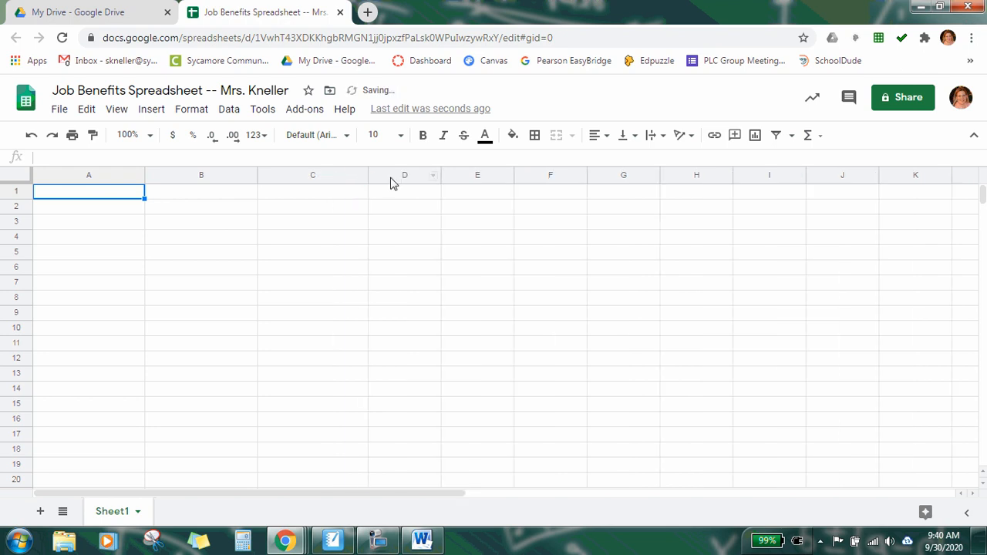
drag(441, 176, 478, 178)
drag(551, 176, 590, 177)
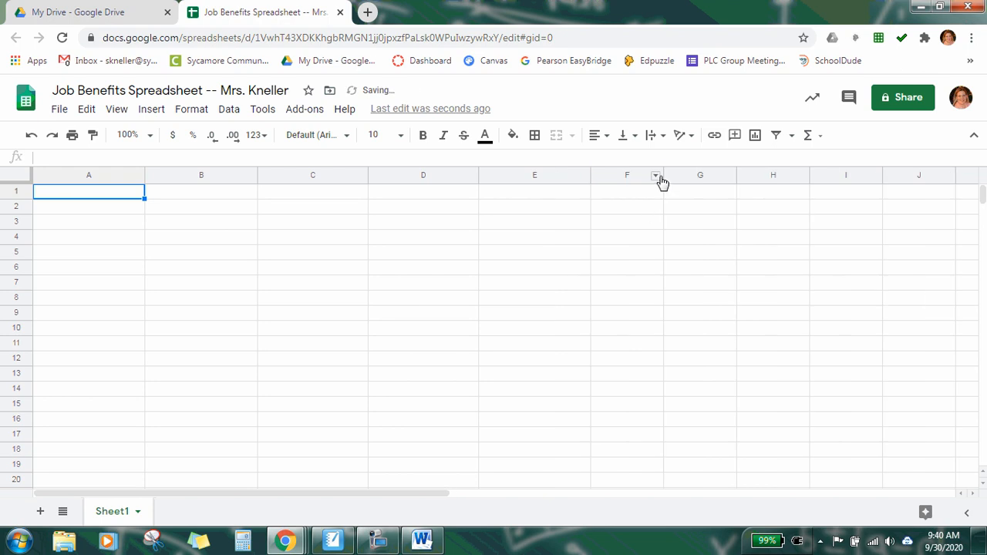
drag(664, 175, 701, 175)
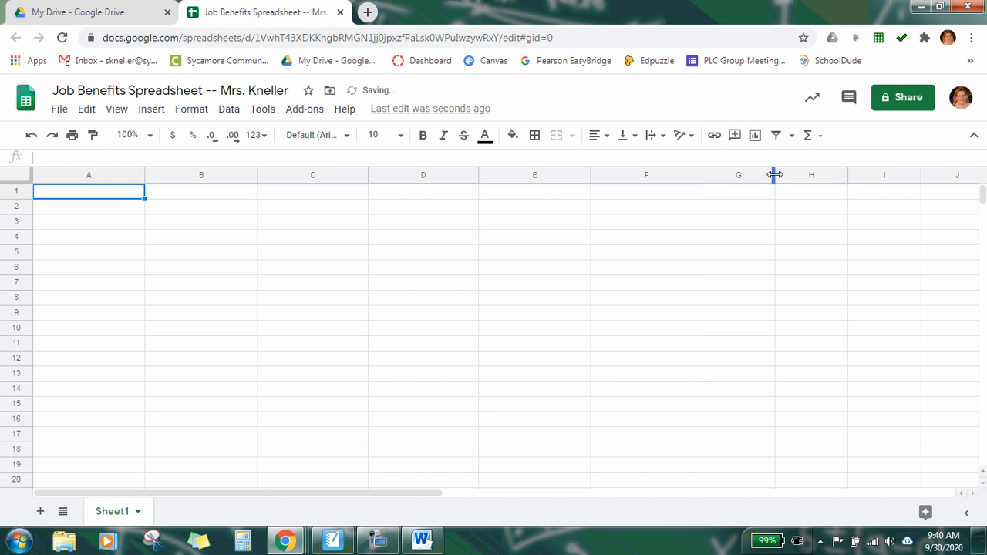
drag(775, 175, 806, 177)
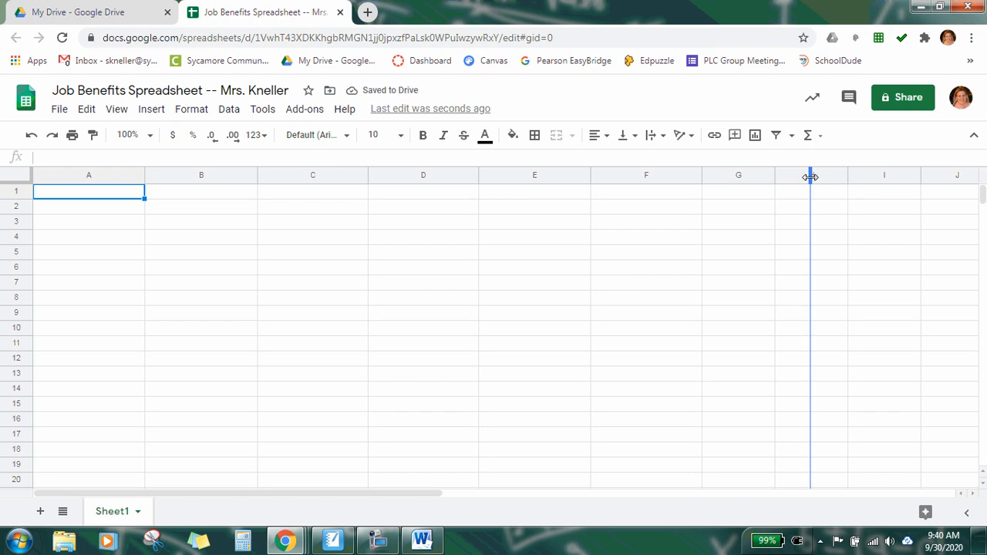
drag(810, 177, 811, 177)
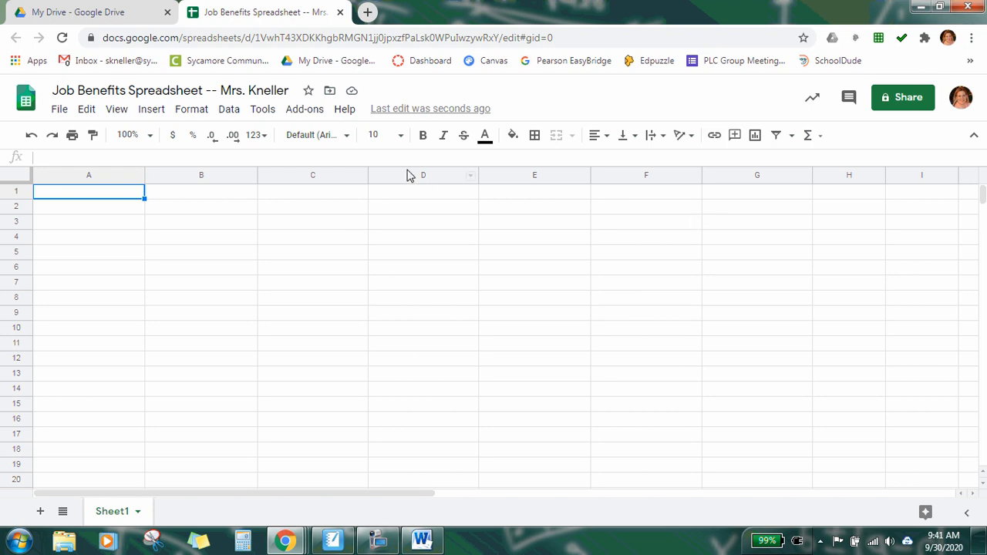
Step: Enter Salary Information in cell A2 and make it bold
click(81, 211)
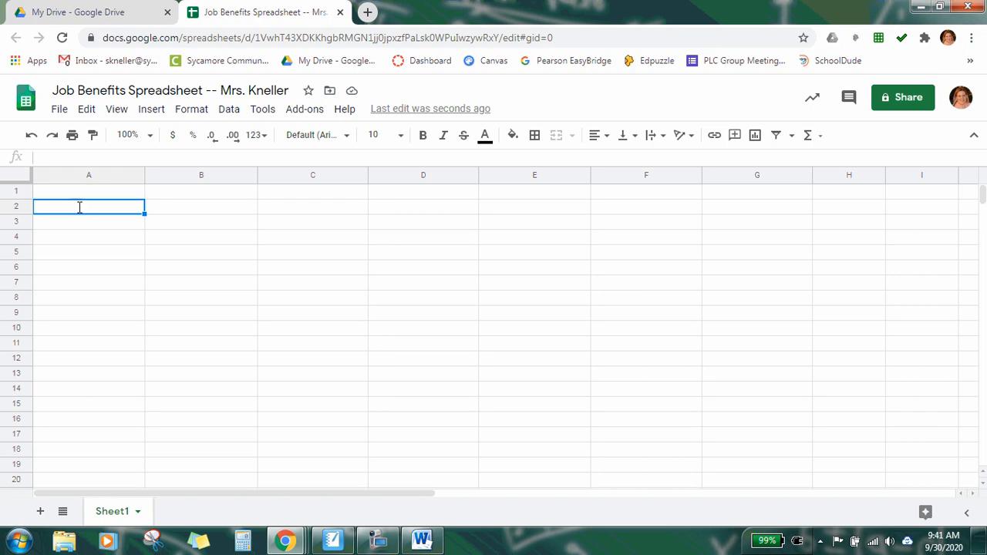
text(Salary Inf)
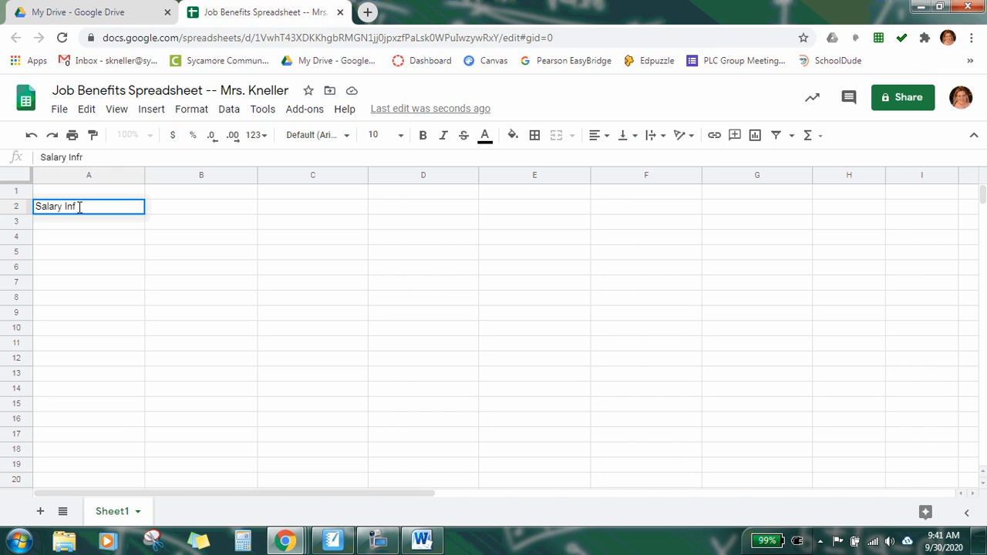
text(ormation)
key(Return)
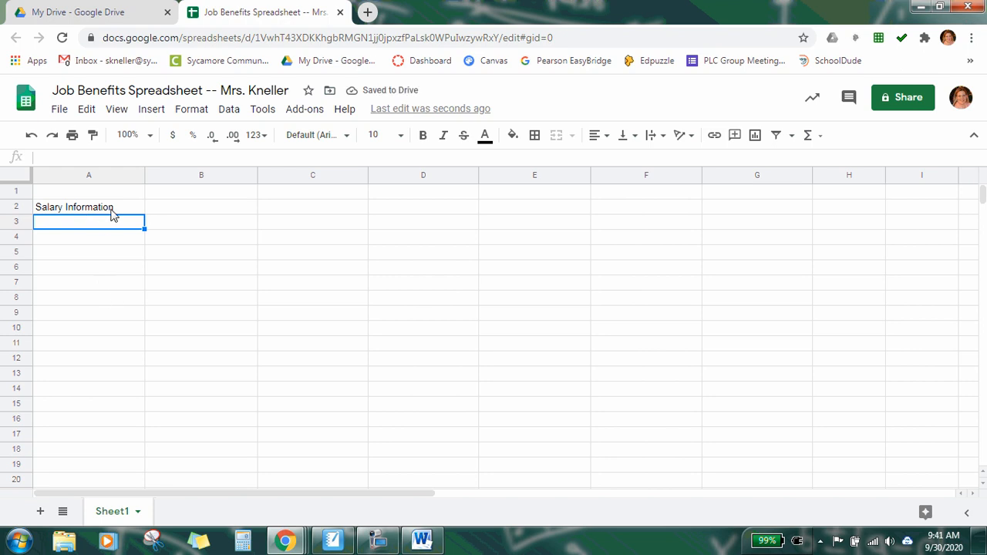
click(110, 210)
click(423, 136)
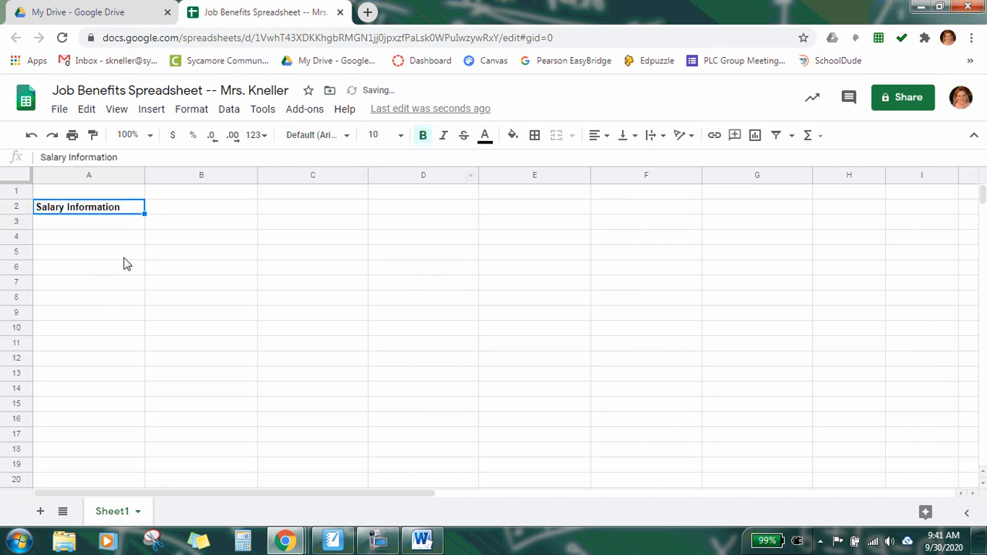
Step: Enter the labels Hourly Rate in A3 and Annual Gross Pay in A4
click(88, 228)
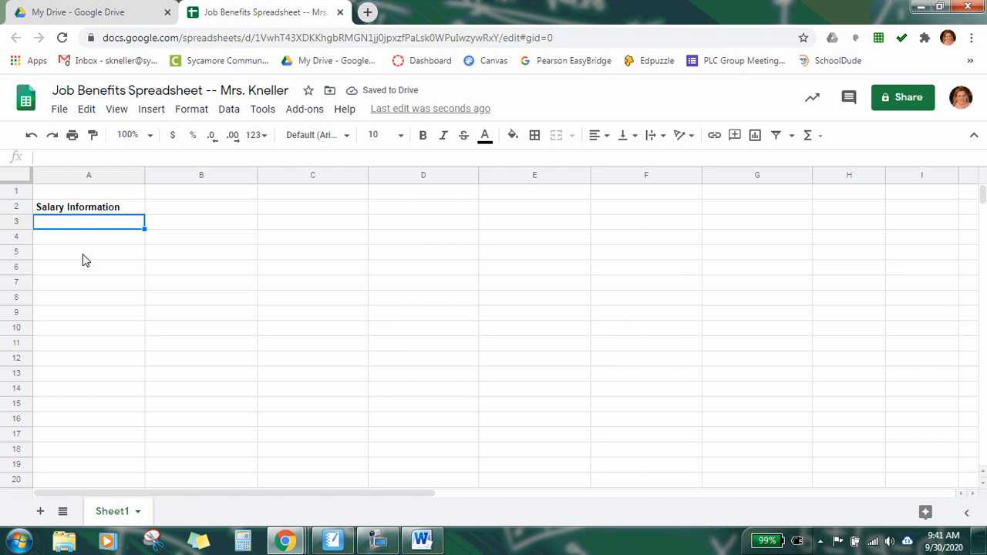
text(Hourly Rate)
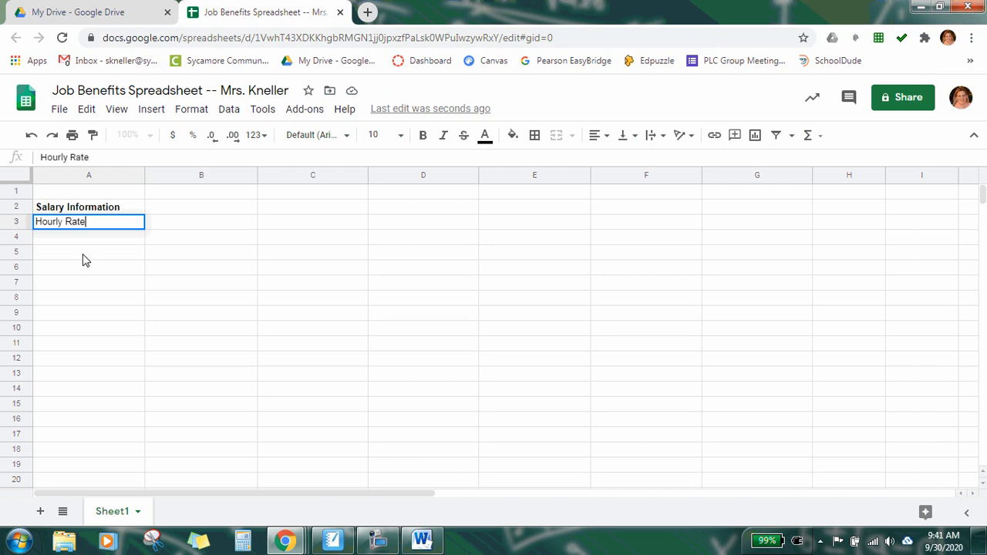
key(Return)
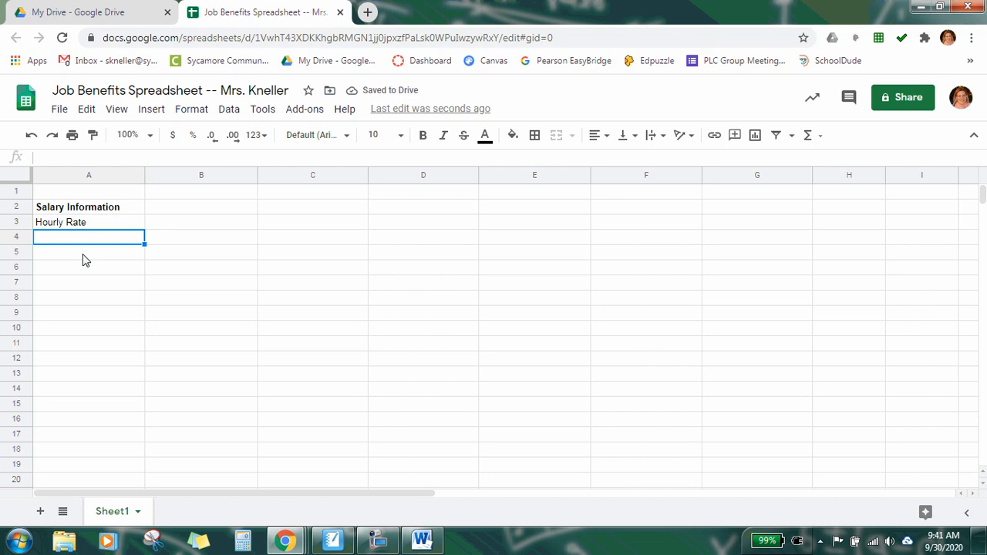
text(Annua)
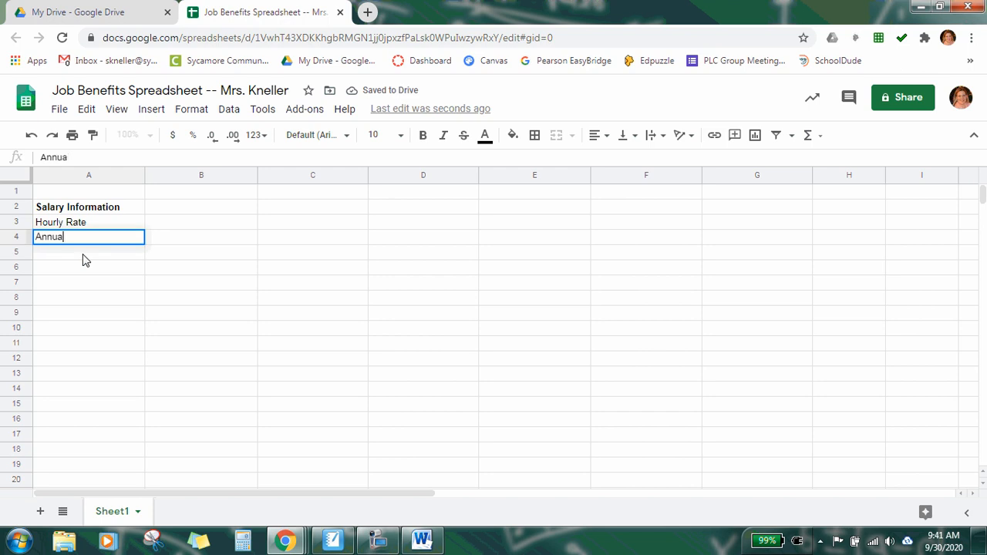
text(l Gross Pay)
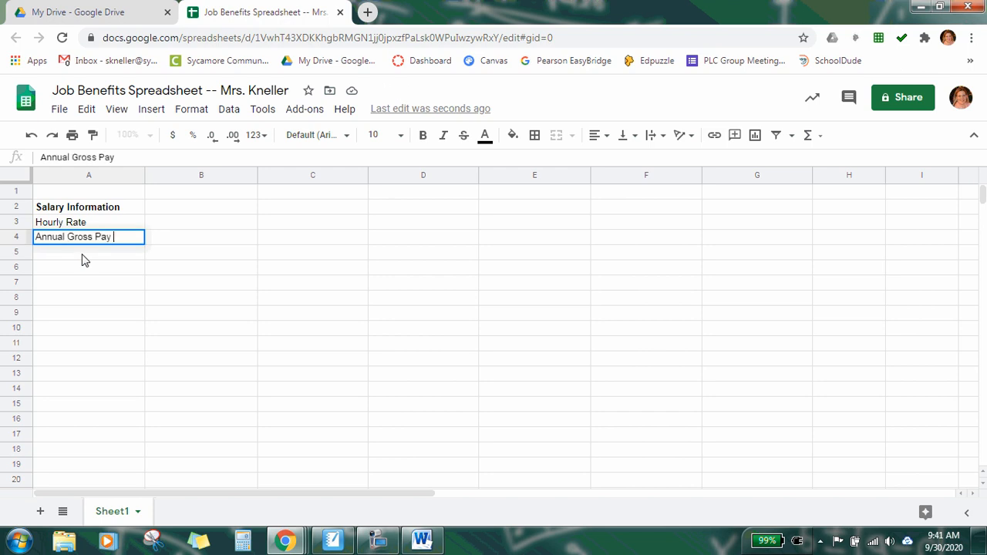
key(Return)
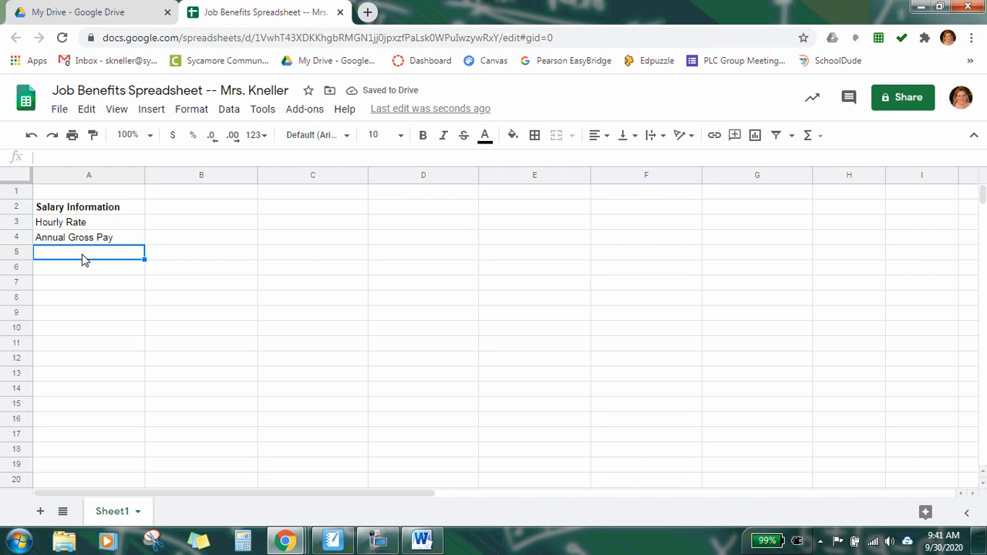
Step: Enter the heading Annual Benefits in A6 and make it bold
key(Return)
key(Return)
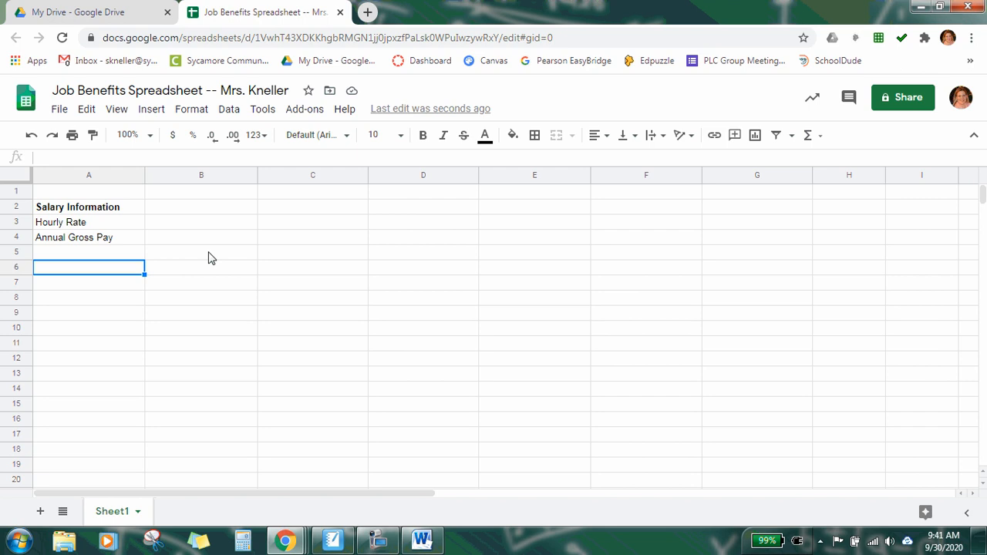
text(Annua)
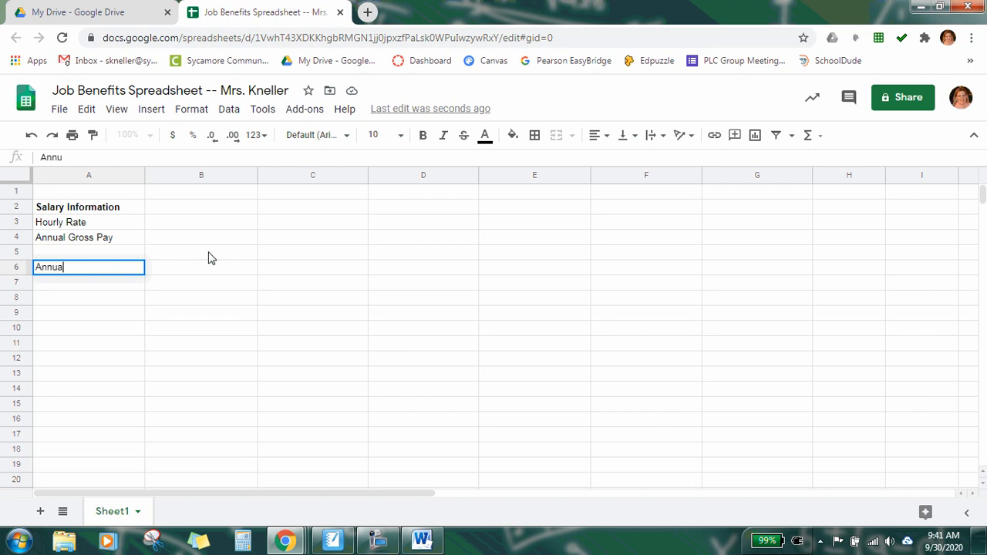
text(l Benefits)
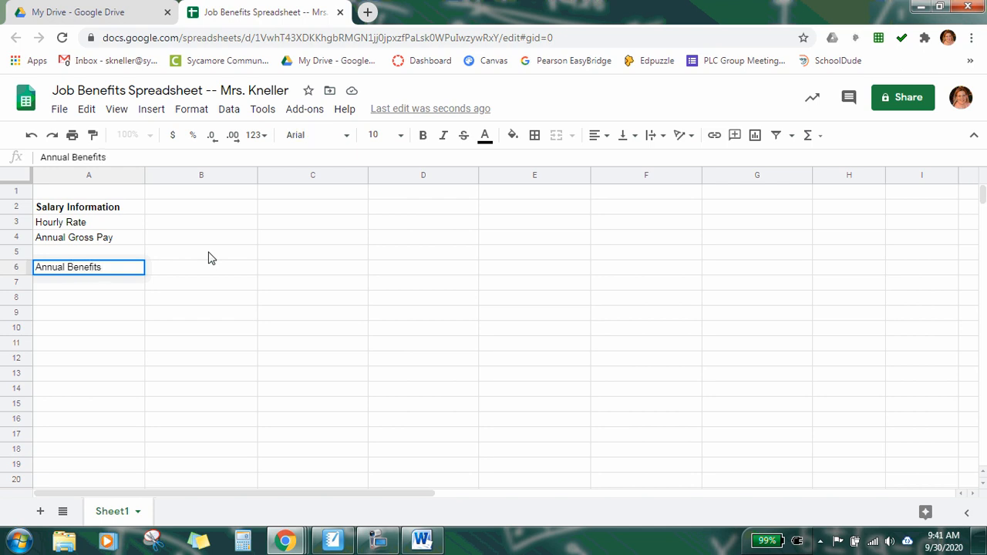
key(Return)
click(123, 270)
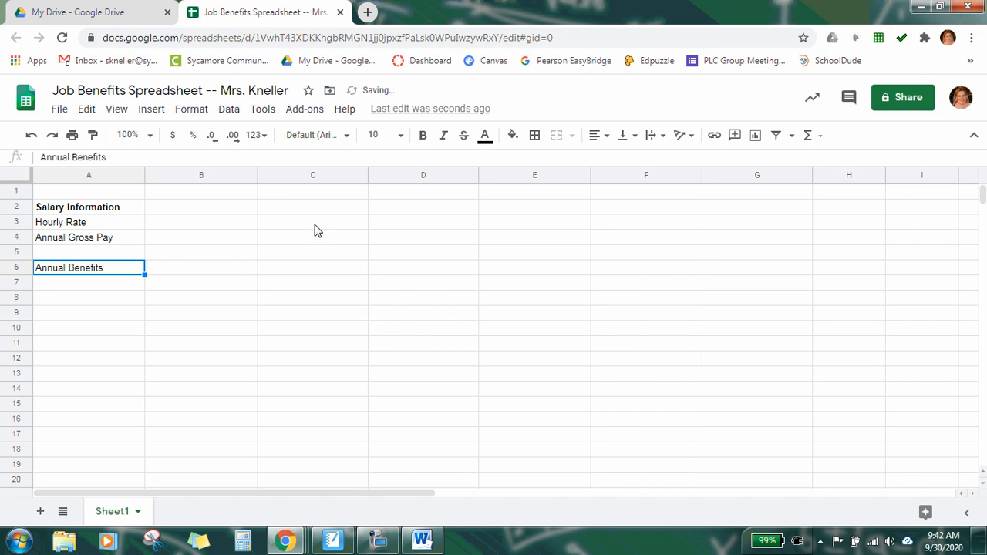
click(423, 135)
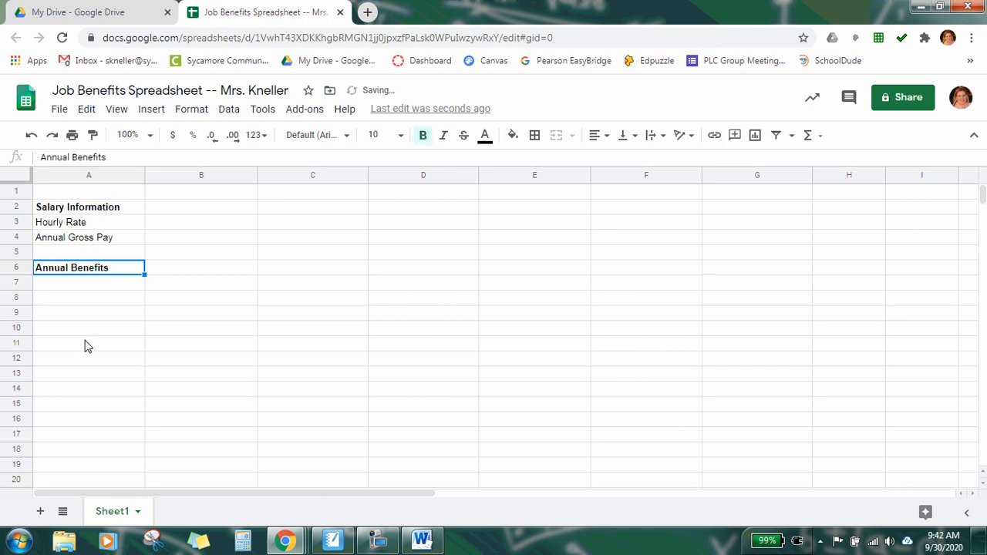
Step: Enter Health Insurance in A7 and Life Insurance in A8
click(72, 289)
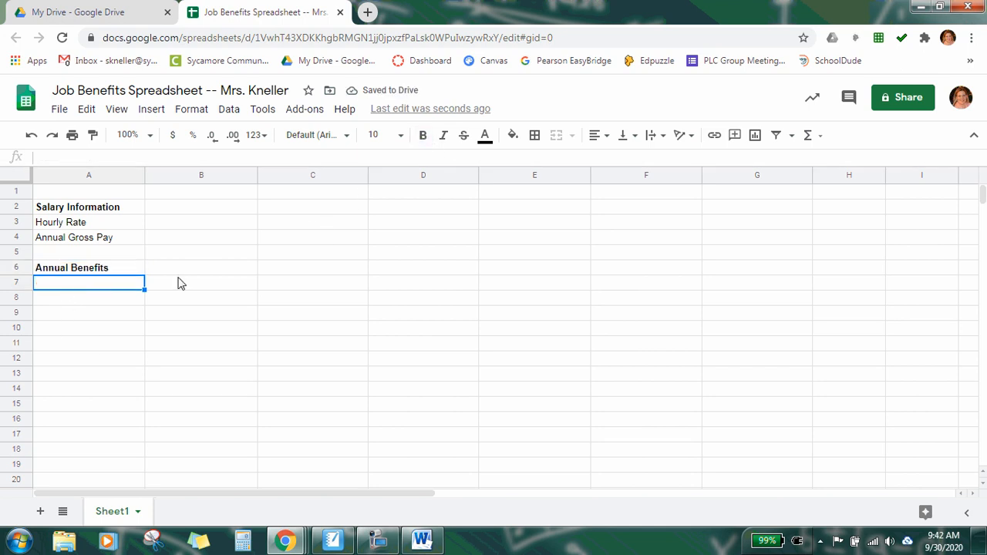
text(Health In)
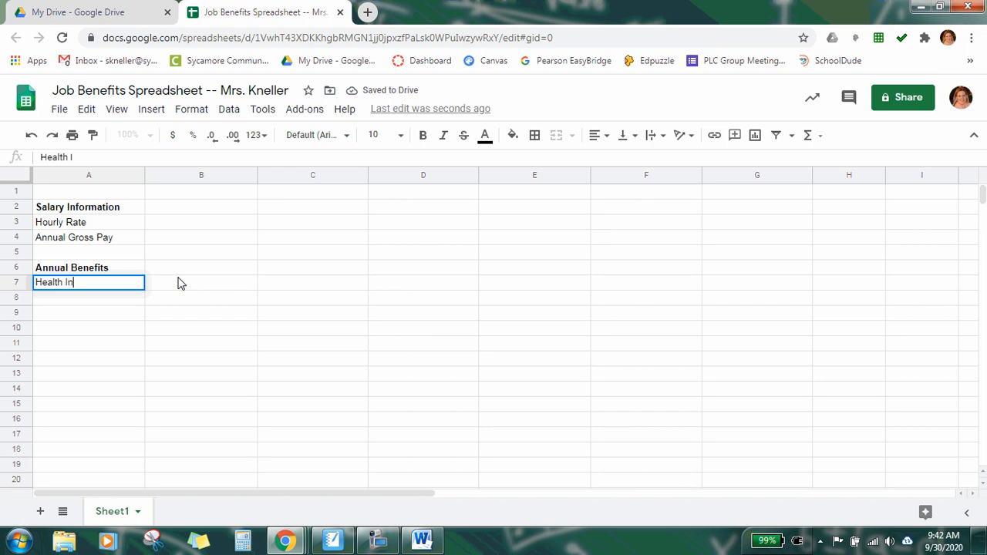
text(surance)
key(Return)
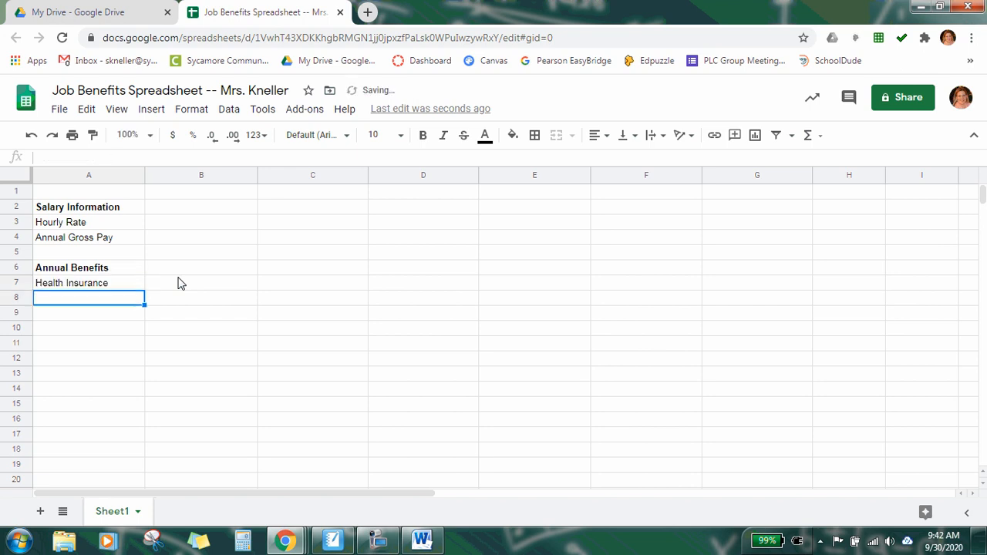
text(Life I)
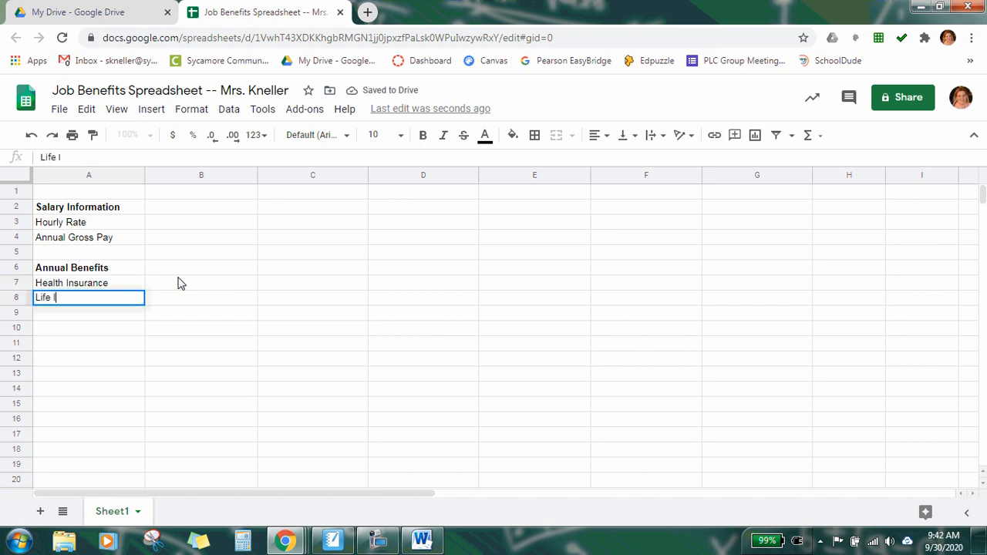
text(nsurance)
key(Return)
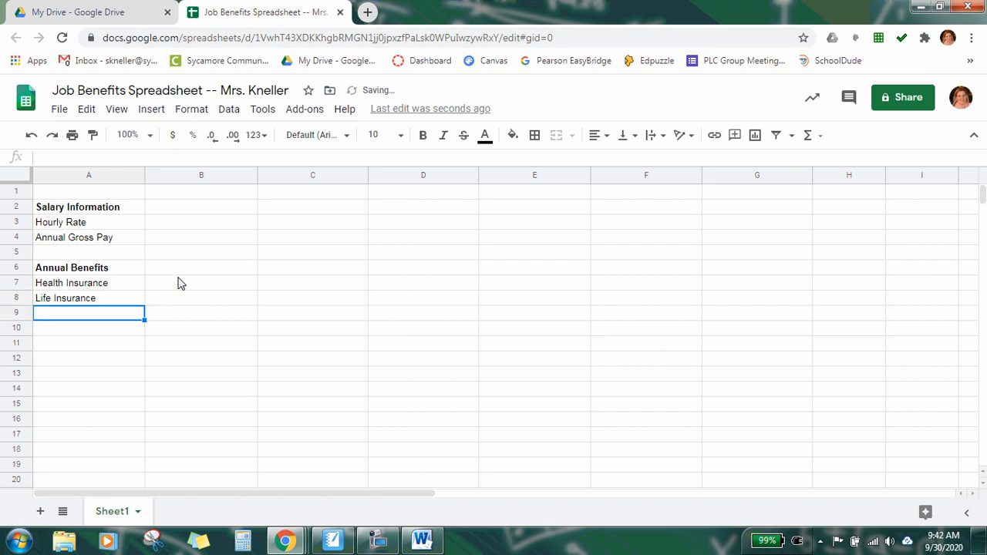
Step: Review in the Word document which summary rows the assignment requires, such as annual gross pay and total job benefits
click(422, 540)
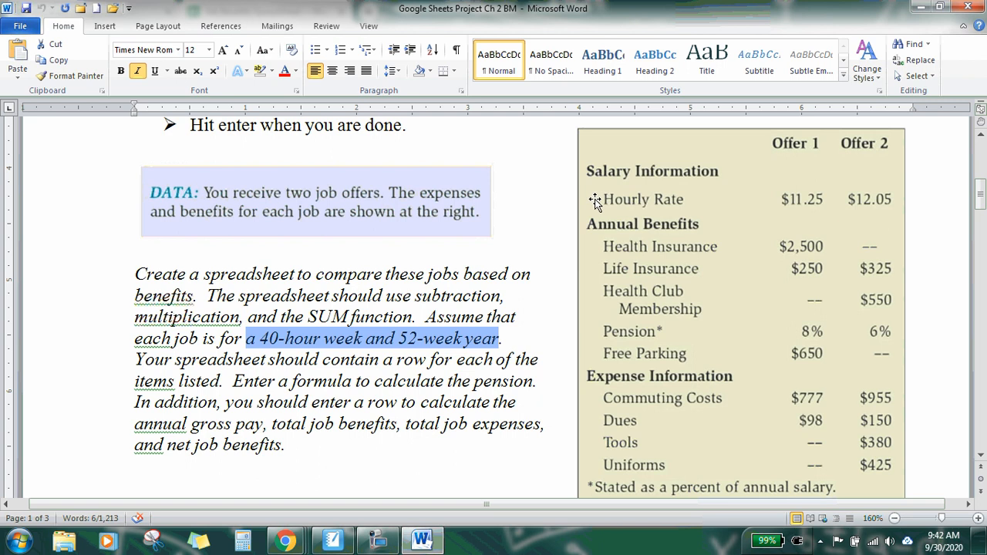
click(413, 424)
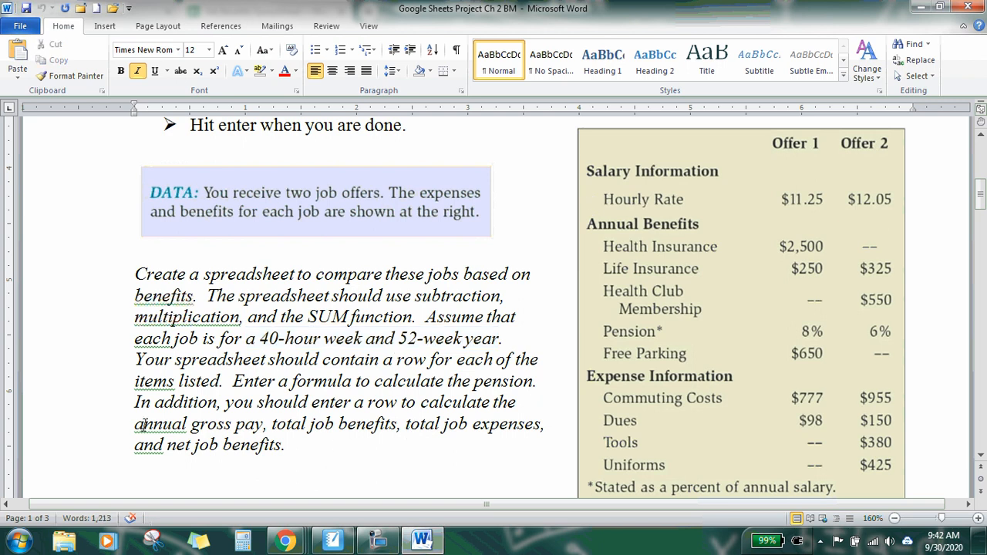
drag(135, 424, 264, 423)
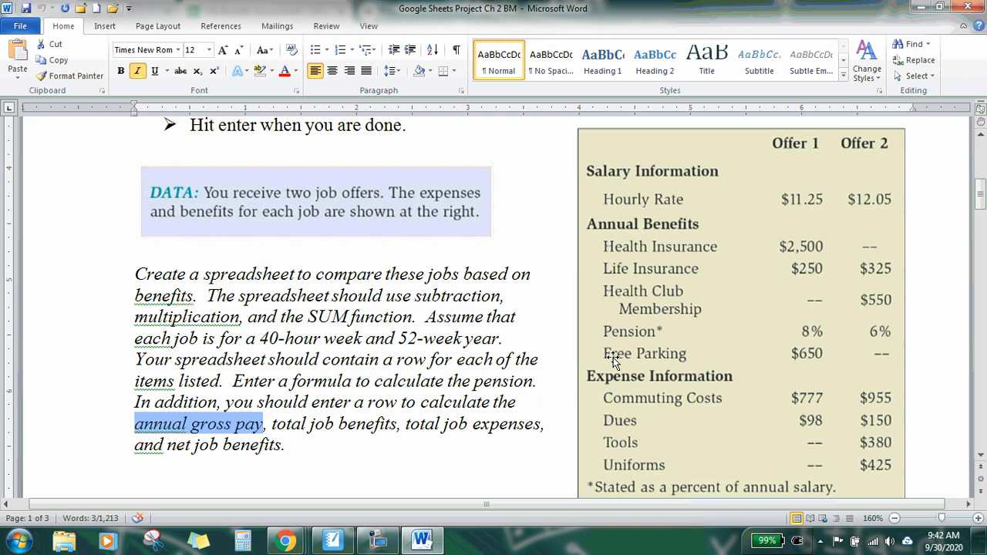
drag(272, 424, 398, 424)
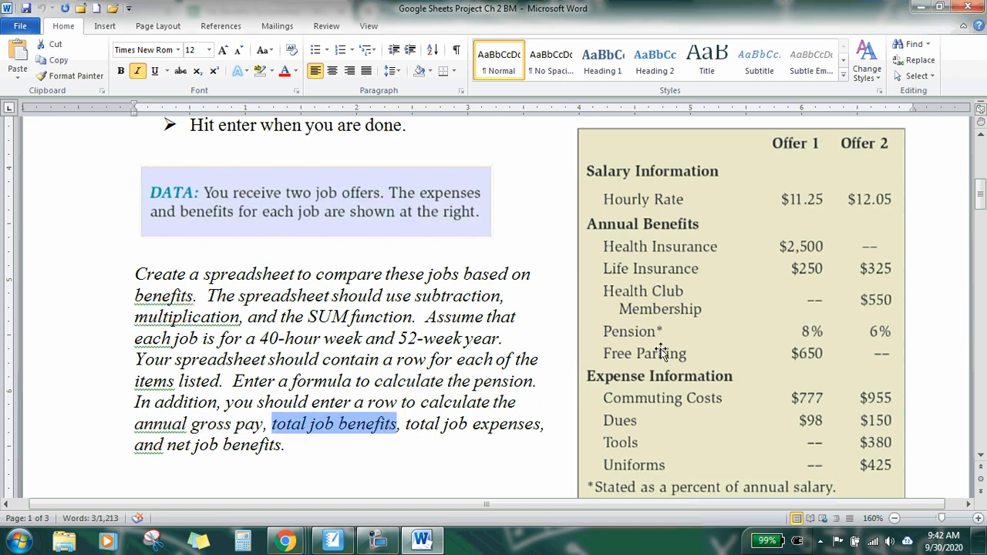
click(421, 541)
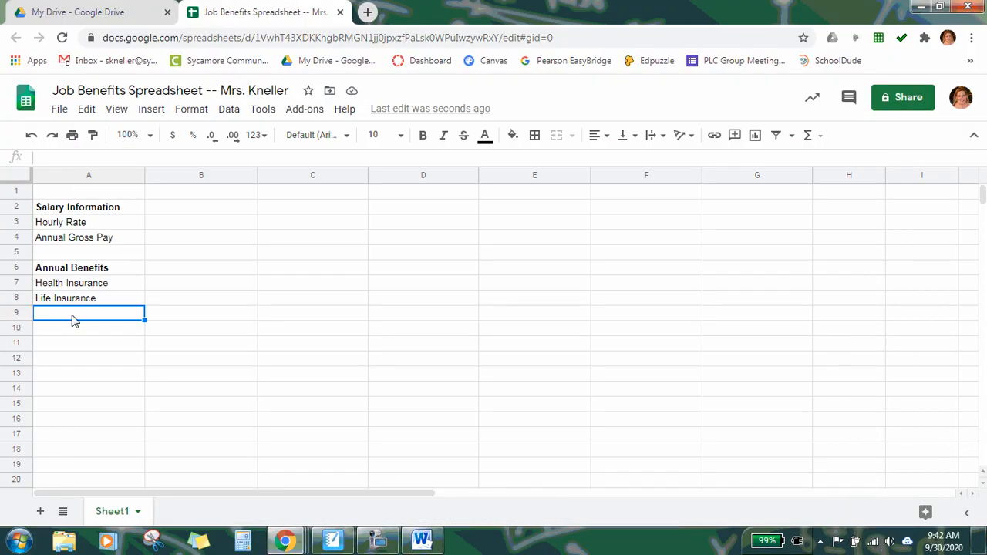
Step: Enter Health Club Membership, Pension and Free Parking in A9 through A11
text(Heal)
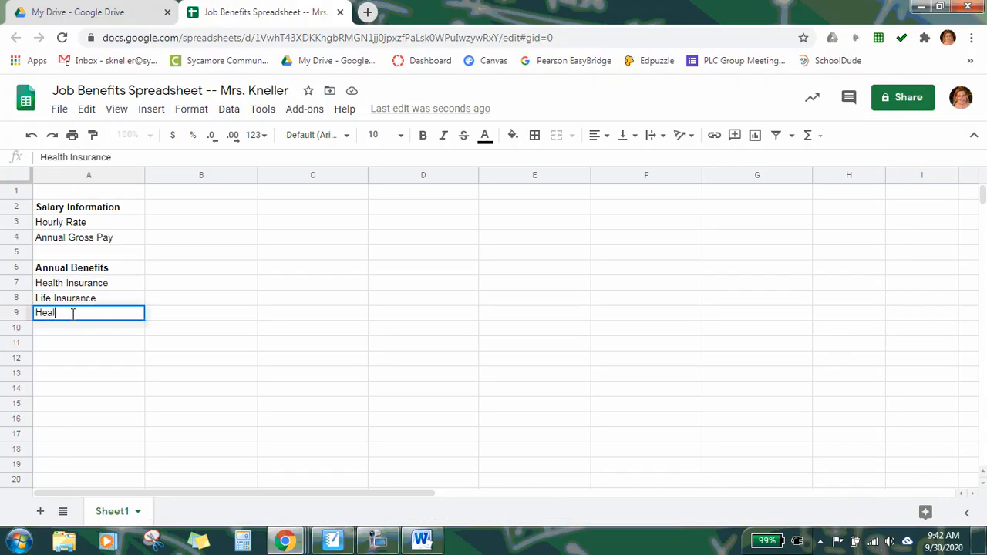
text(th Club)
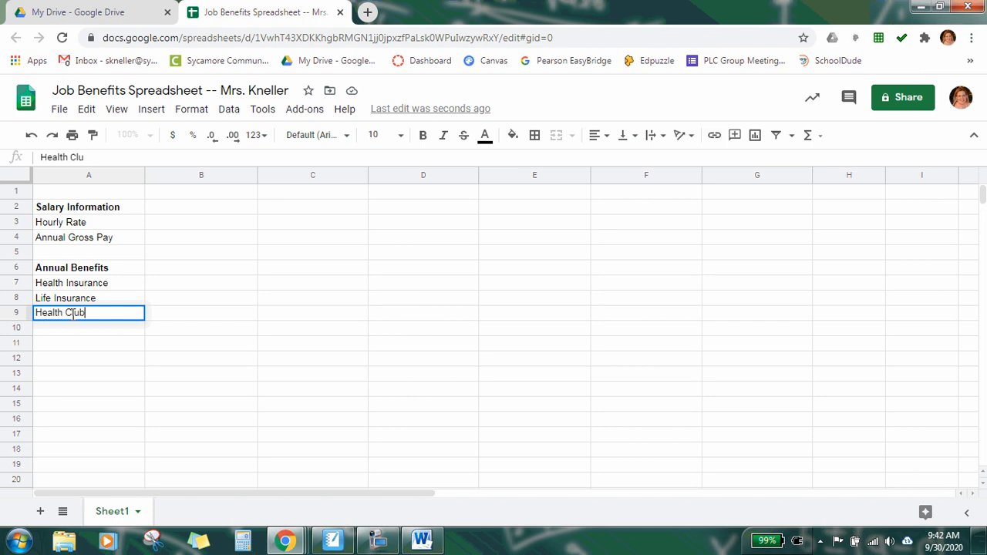
text( Membership)
key(Return)
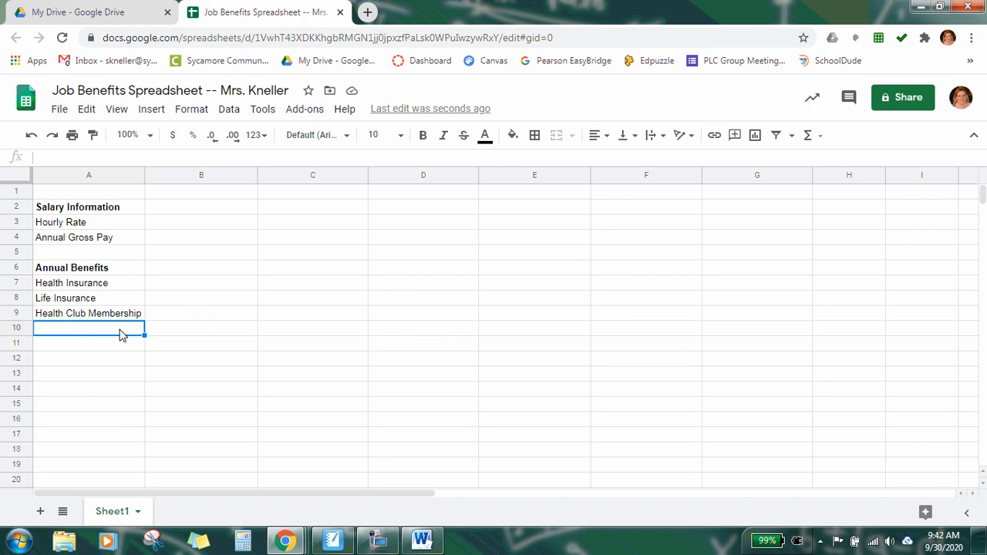
text(Pension)
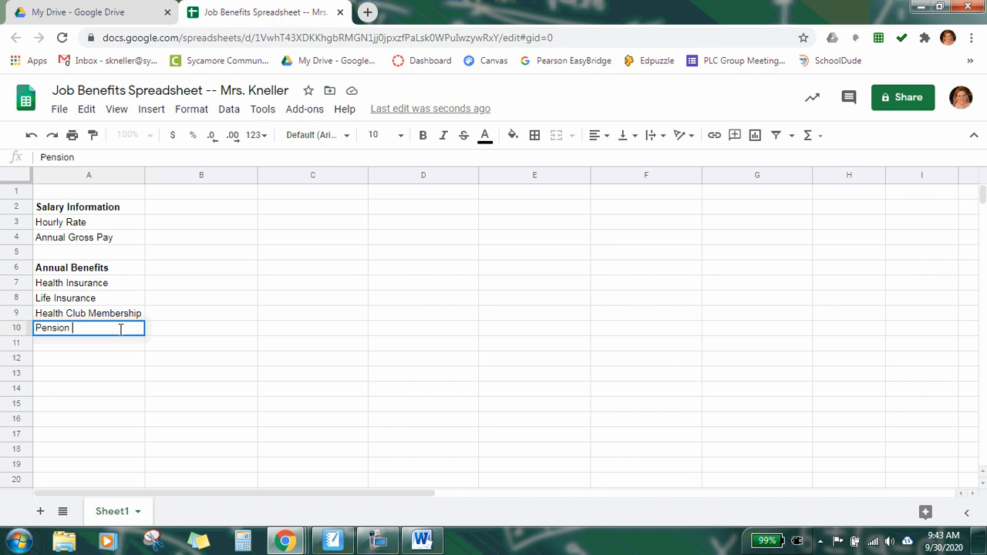
key(Return)
text(F)
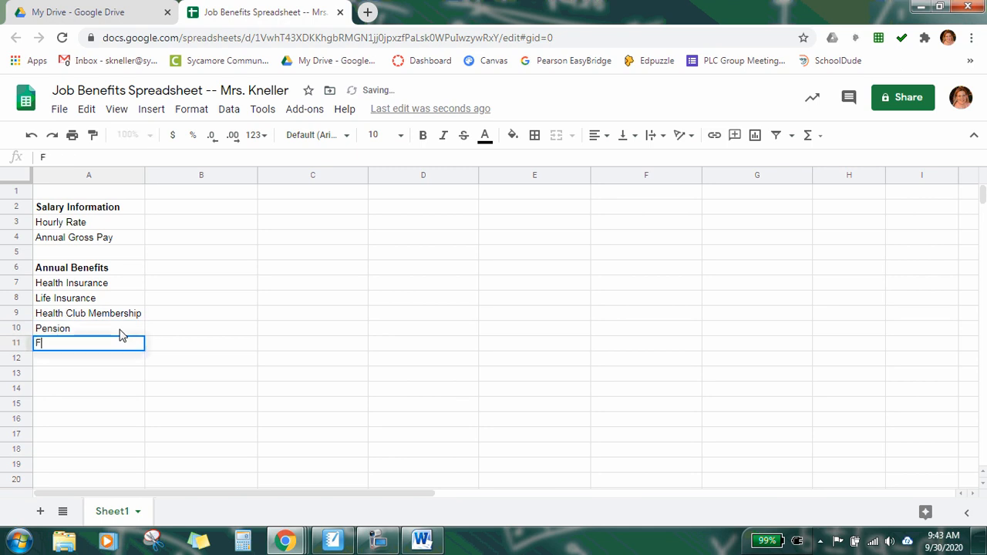
text(ree Parking)
key(Return)
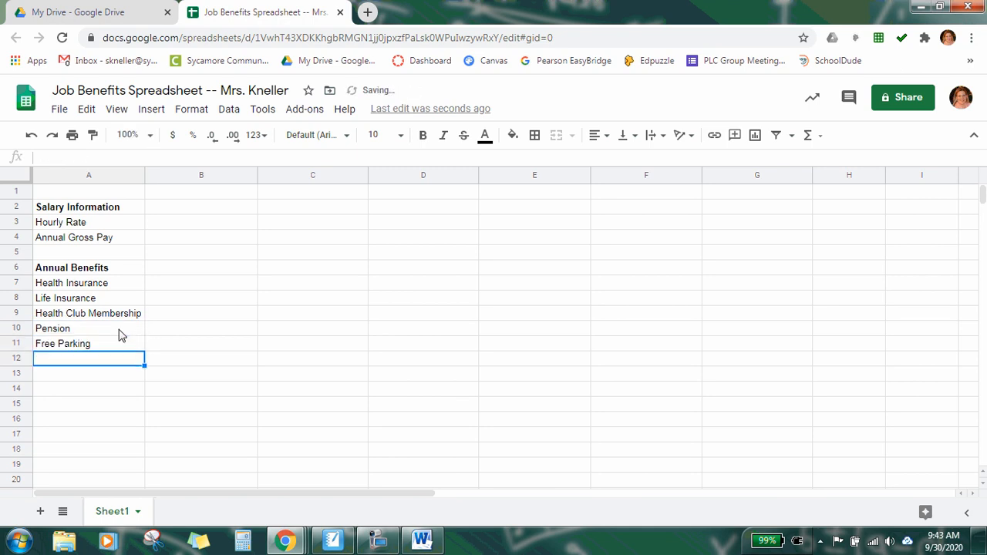
Step: Enter Total Job Benefits in A12, leaving A13 blank
text(T)
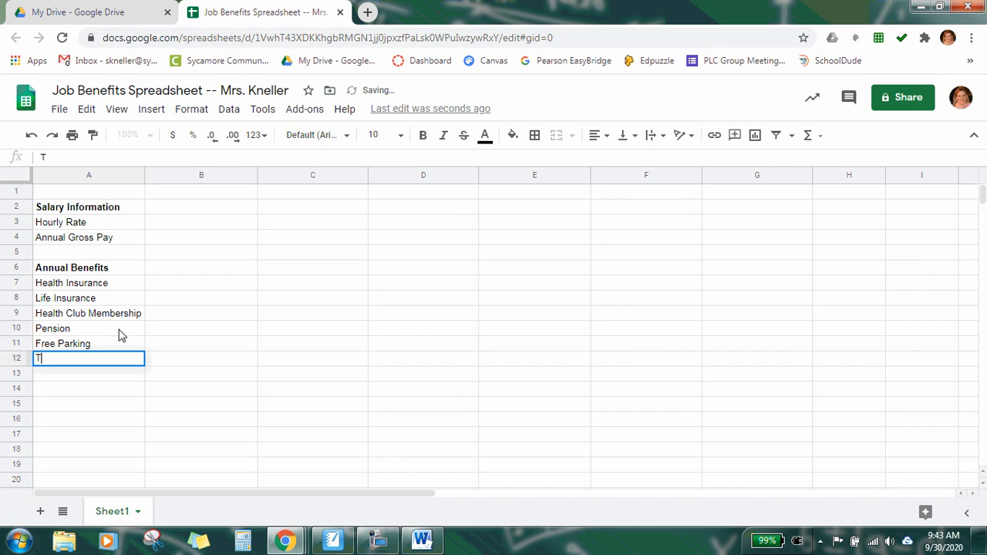
text(otal)
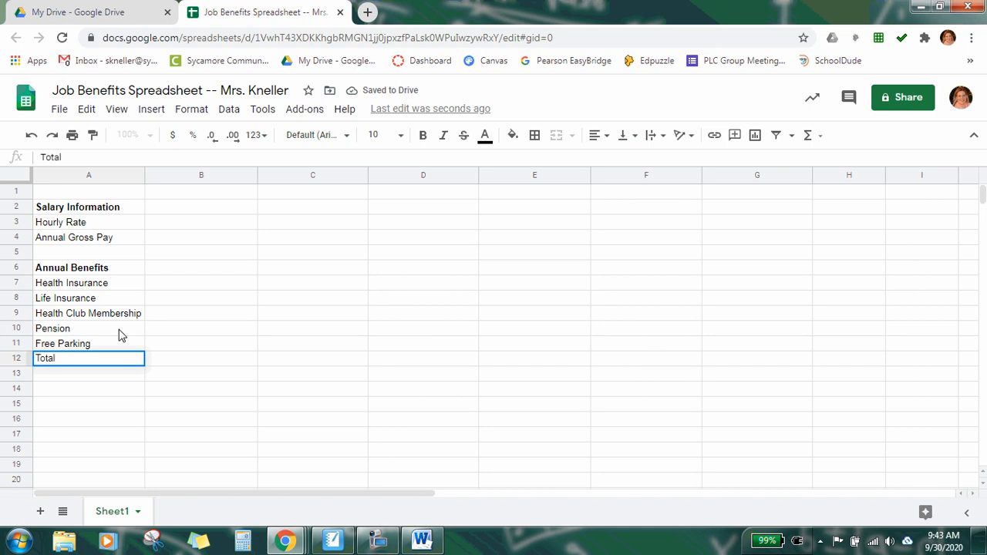
text( Job Bene)
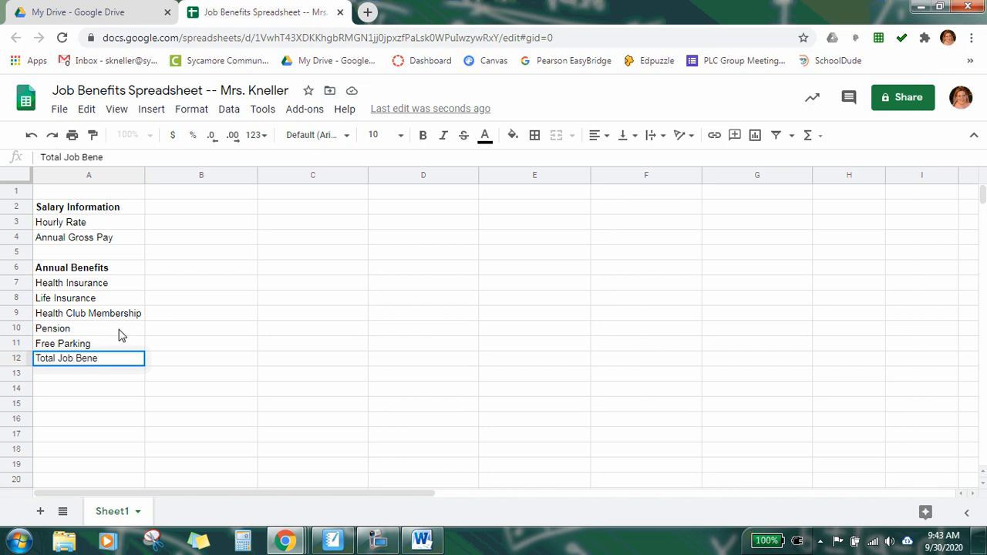
text(fits)
key(Return)
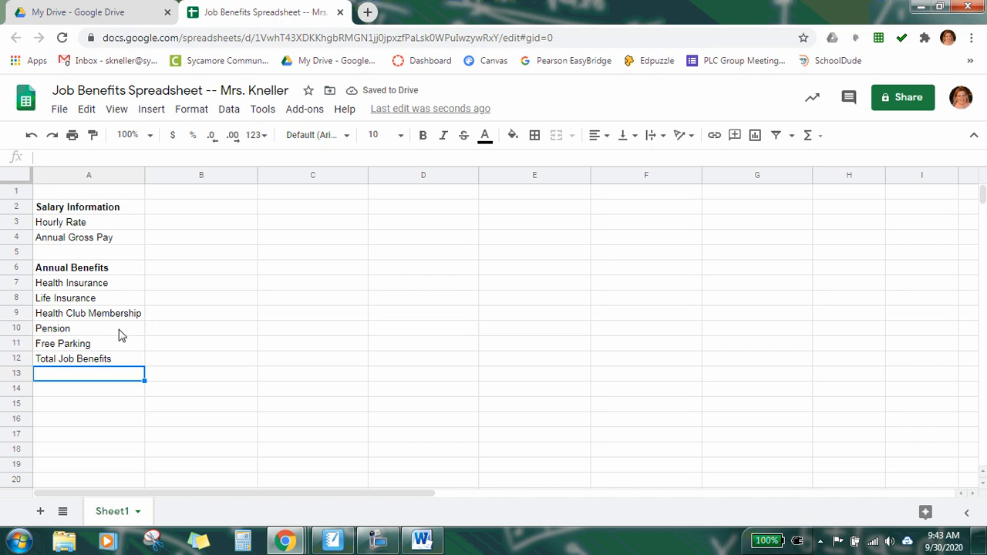
key(Down)
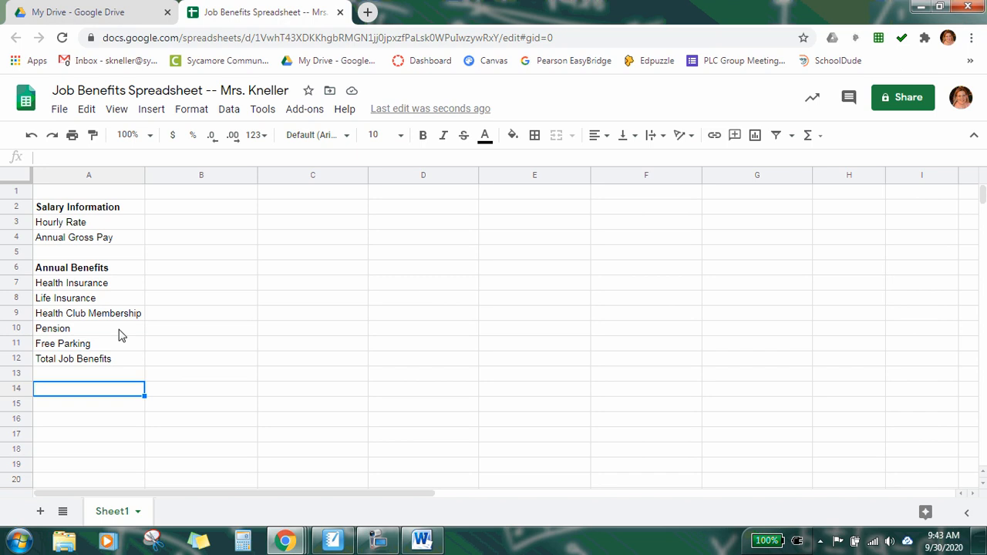
Step: Enter the heading Expenses Information in A14
text(Ex)
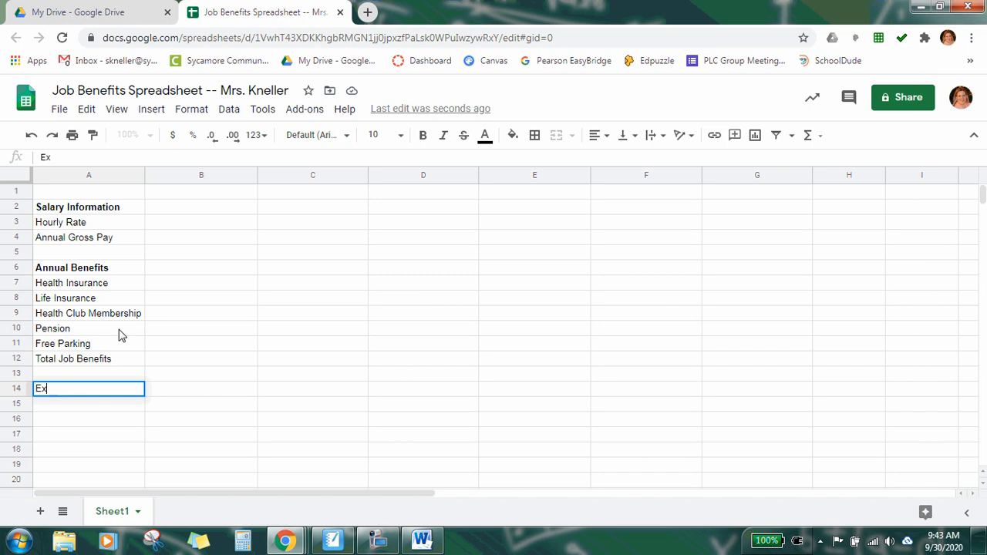
text(penses Info)
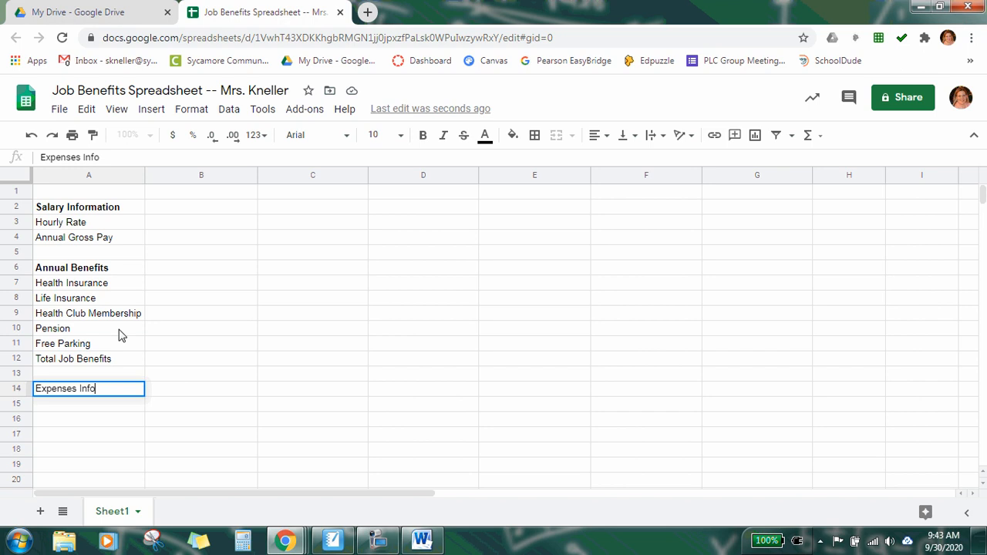
text(rmation)
key(Return)
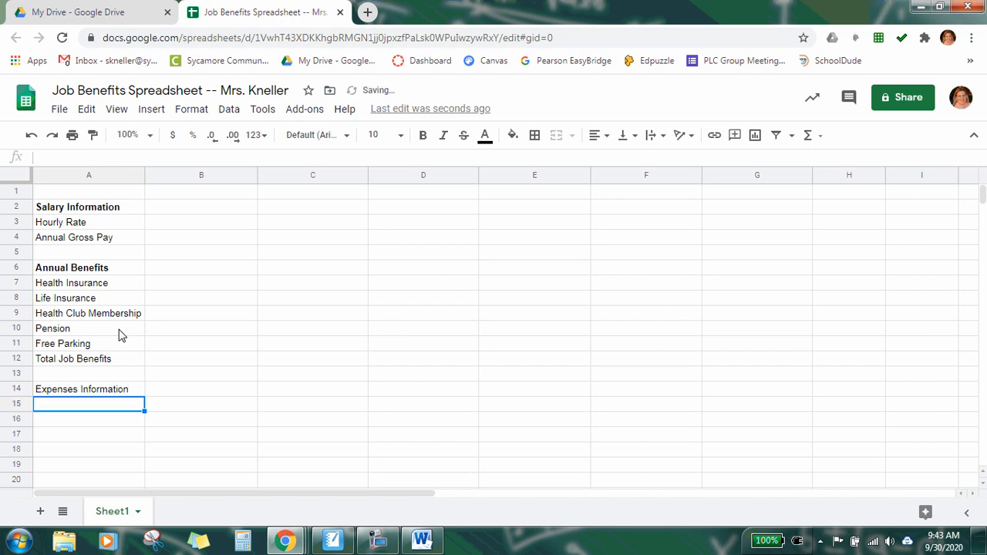
Step: Make the Expenses Information heading in A14 bold
click(122, 395)
click(422, 139)
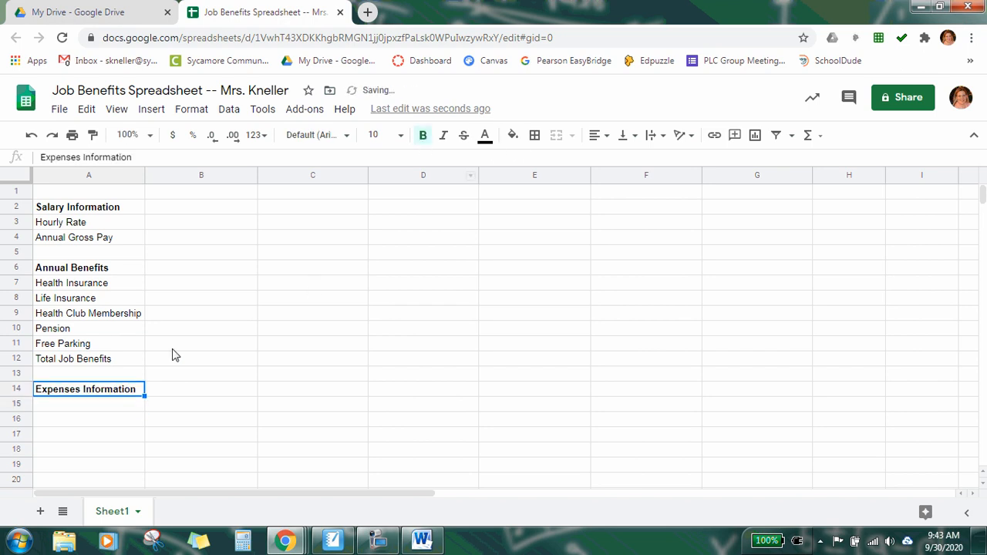
Step: Enter Commuting Costs and Dues in A15 and A16
click(87, 407)
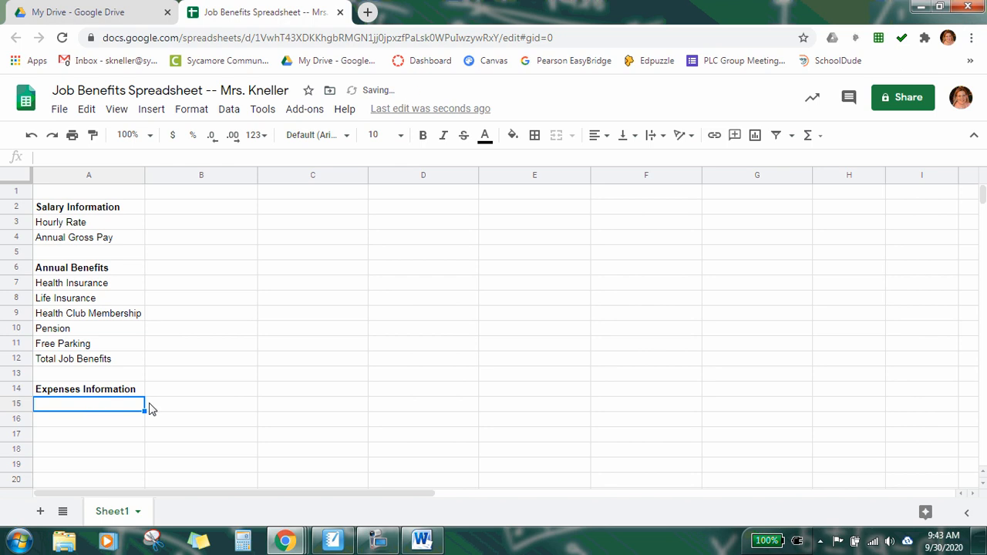
text(Comm)
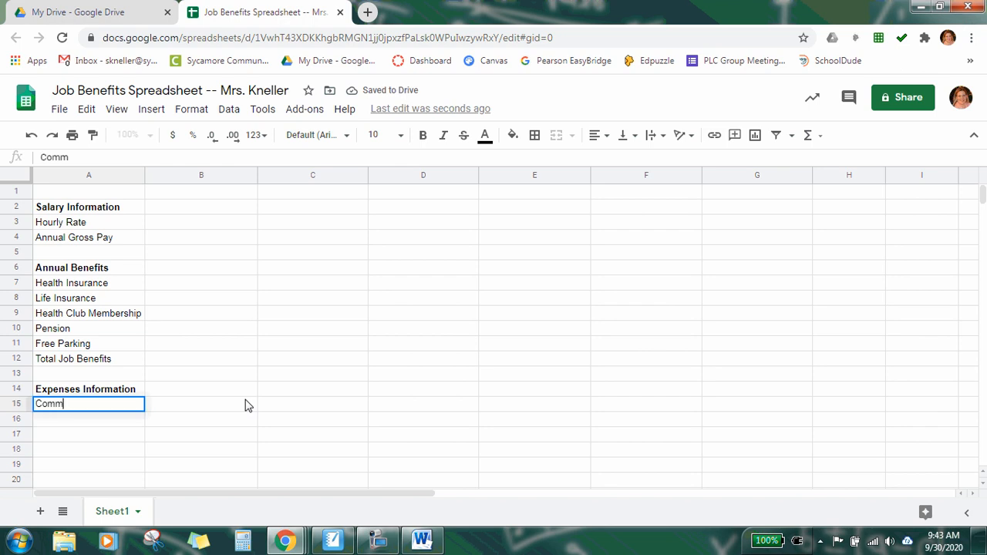
text(uting cos)
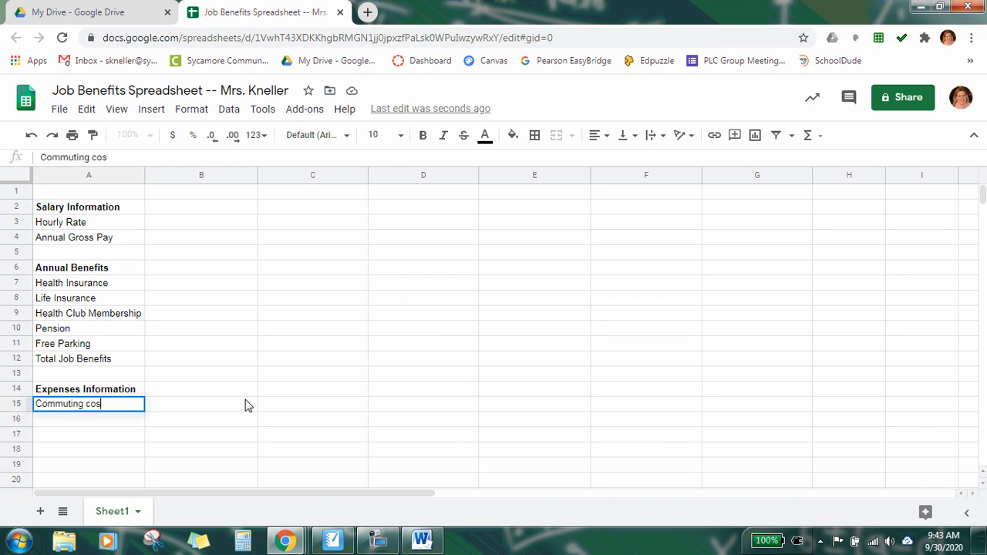
key(BackSpace)
key(BackSpace)
key(BackSpace)
text(Costs)
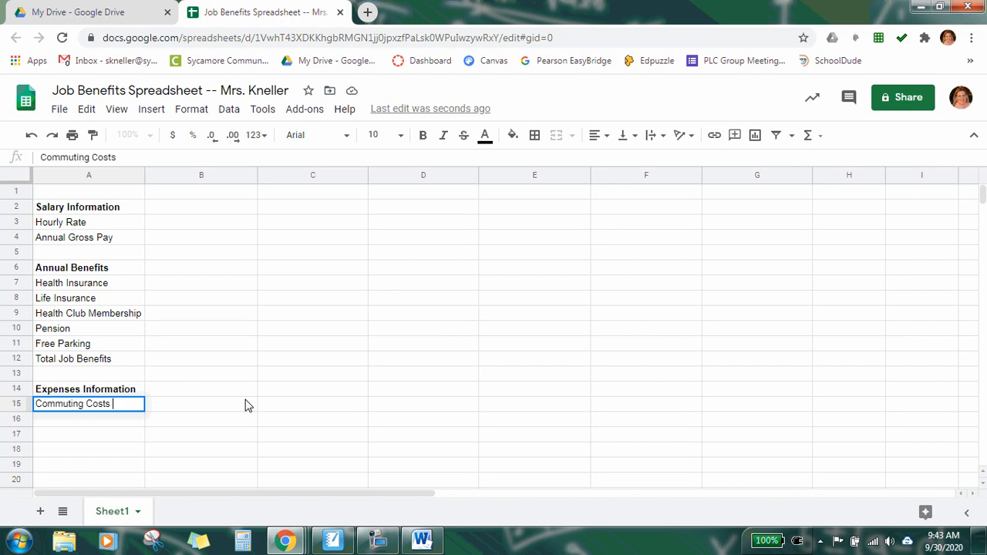
key(Return)
text(Dues)
key(Return)
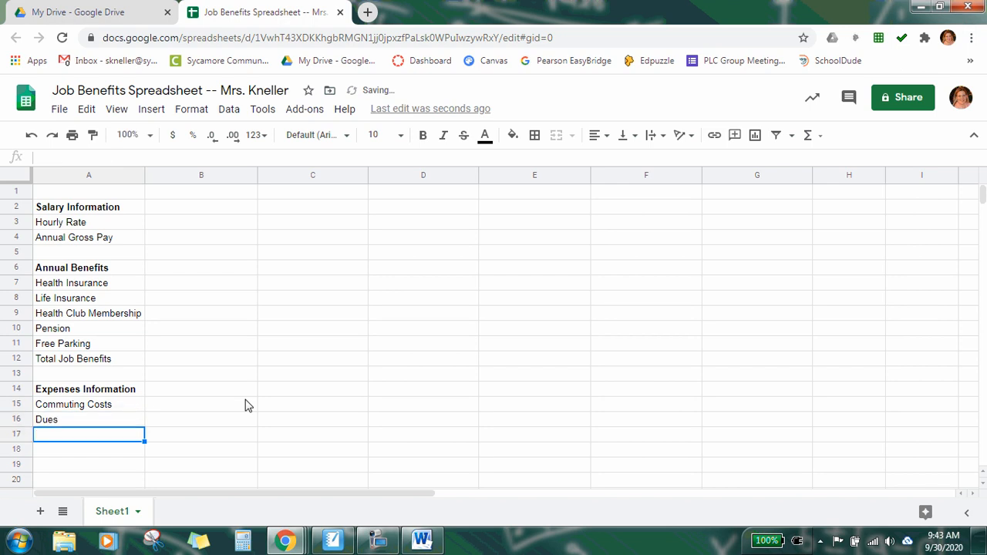
Step: Enter Tools and Uniforms in A17 and A18
text(To)
key(BackSpace)
key(BackSpace)
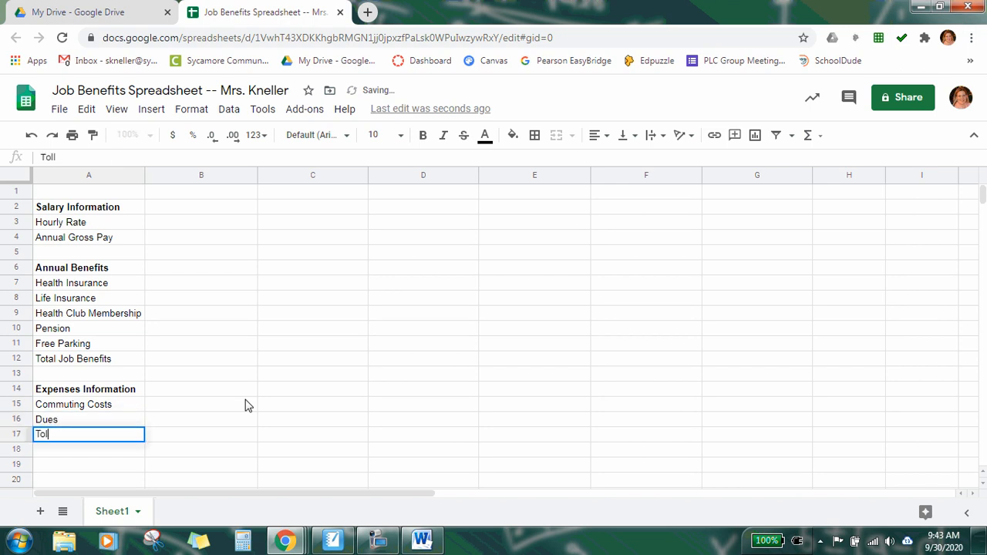
text(ols)
key(Return)
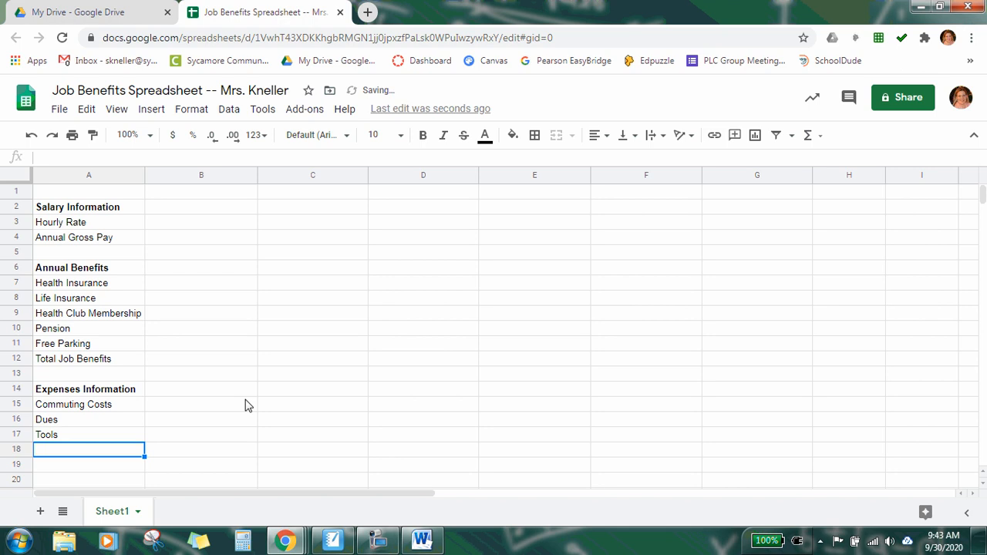
text(Unif)
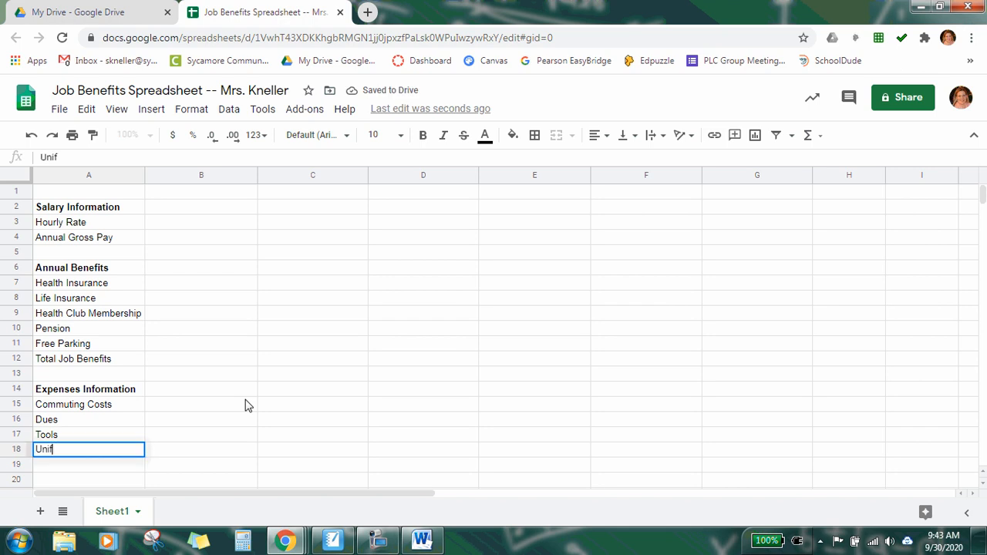
text(orms)
key(Return)
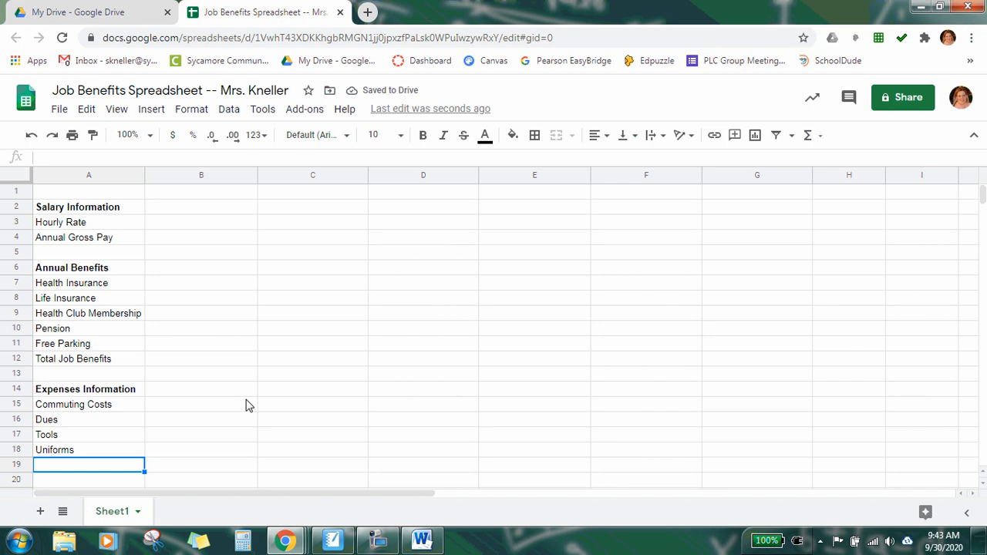
Step: Enter Total Job Expenses in A19
scroll(248, 405, down, 2)
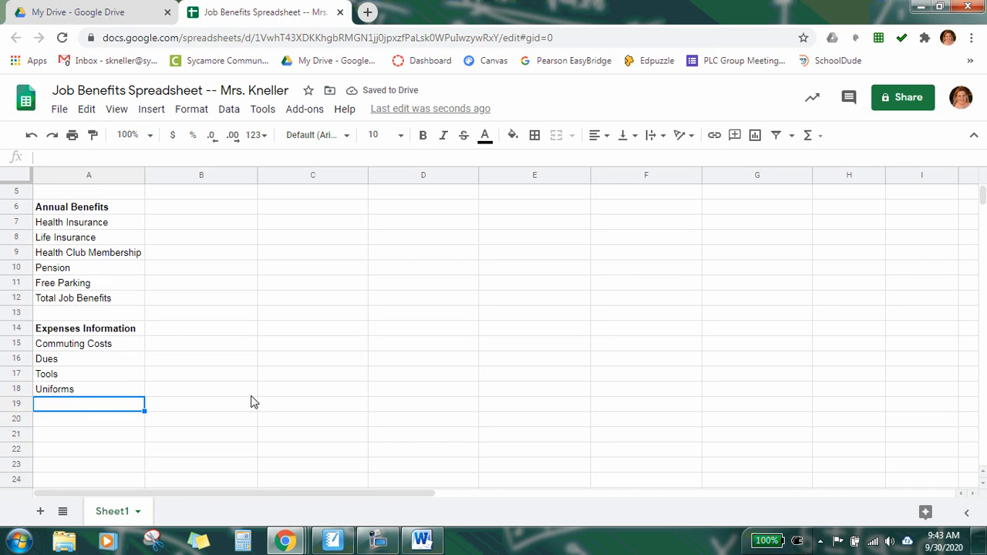
text(To)
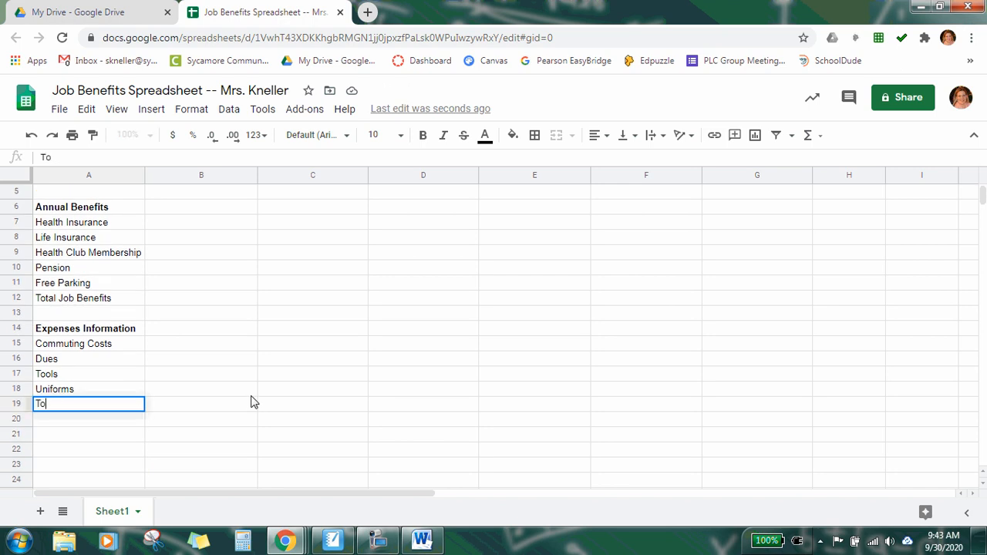
text(tal Job Expenses)
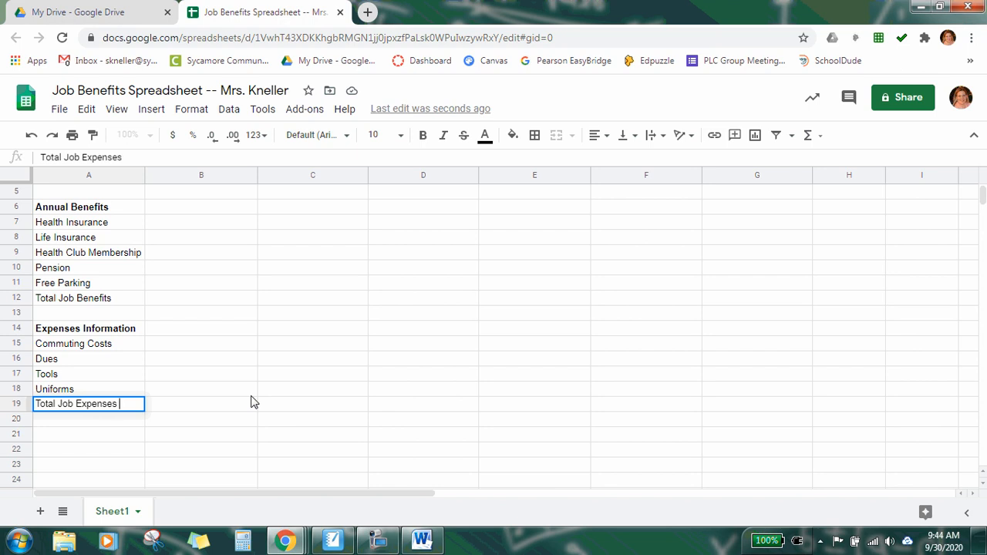
key(Return)
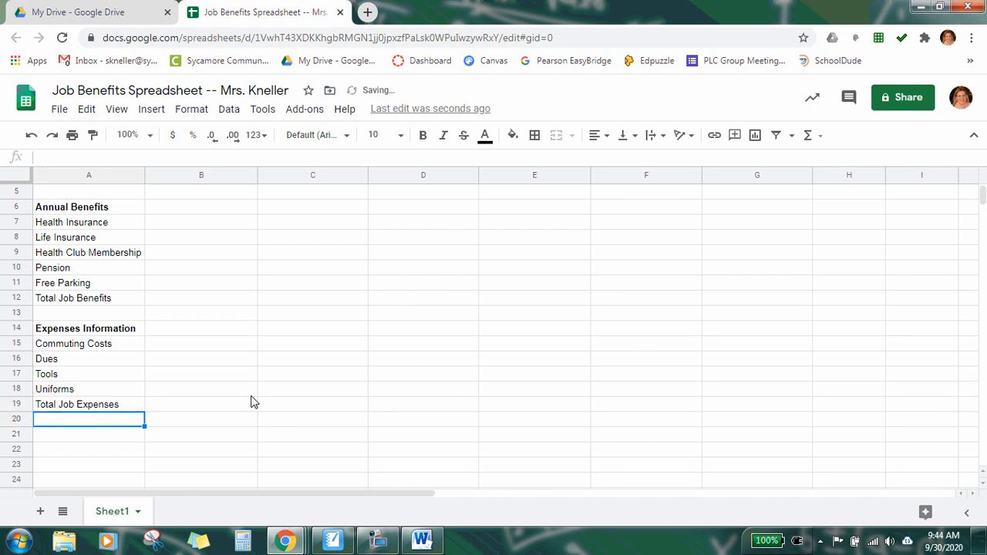
Step: Enter Net Job Benefits in A21, leaving A20 blank, and make it bold
key(Down)
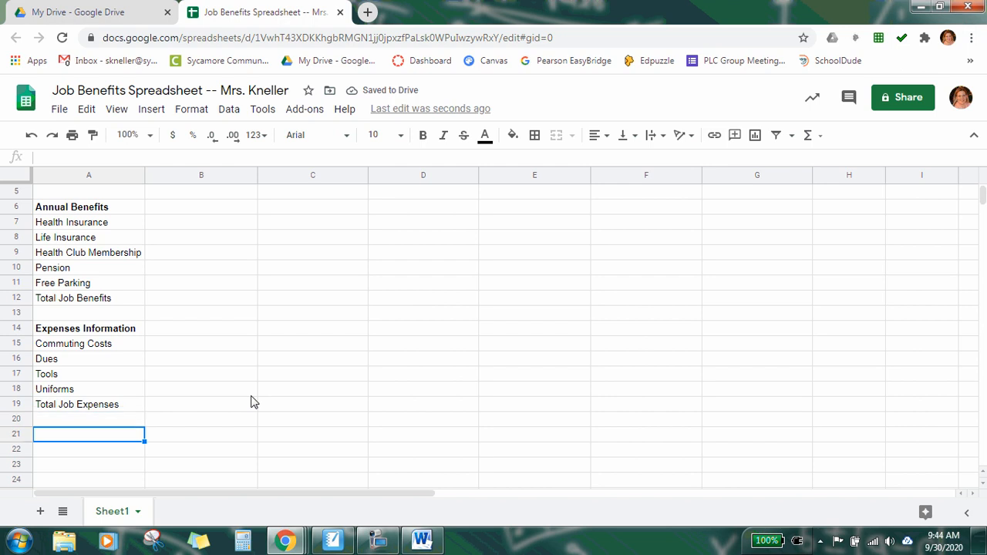
text(Net )
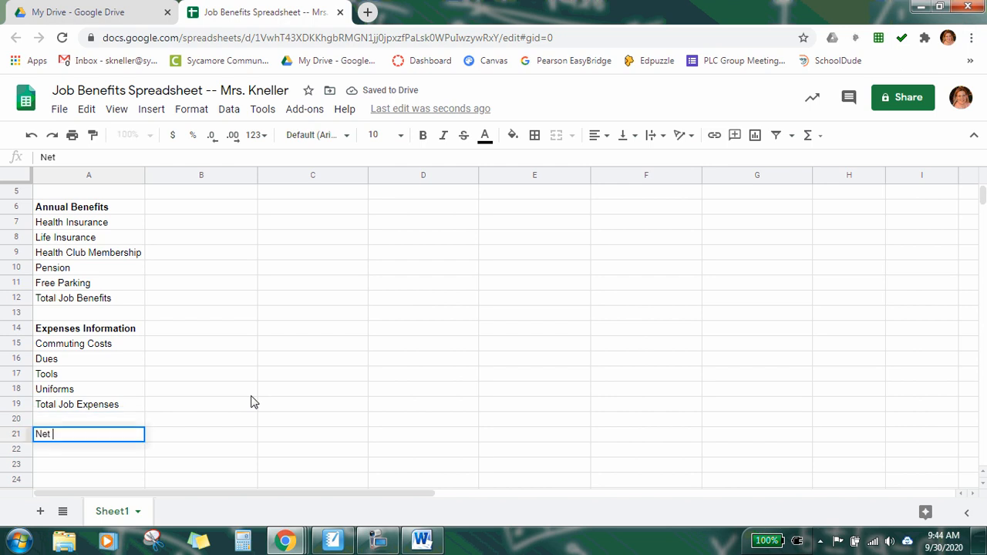
text(Job Benefits)
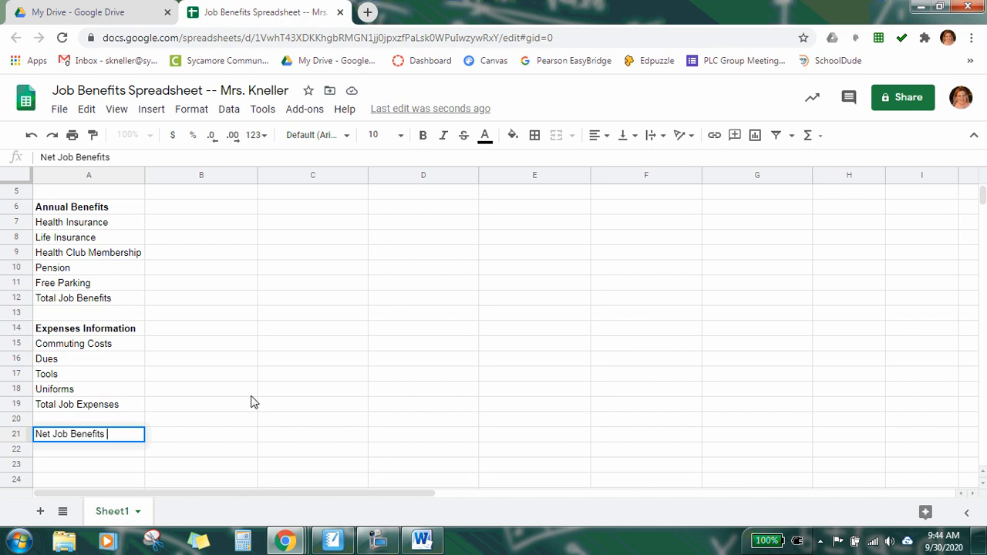
click(85, 453)
click(92, 439)
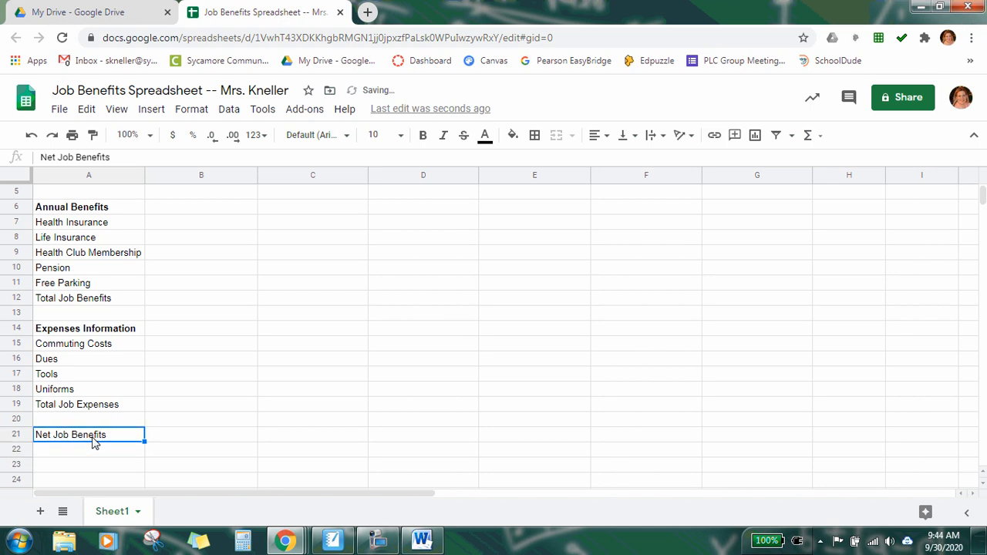
click(422, 135)
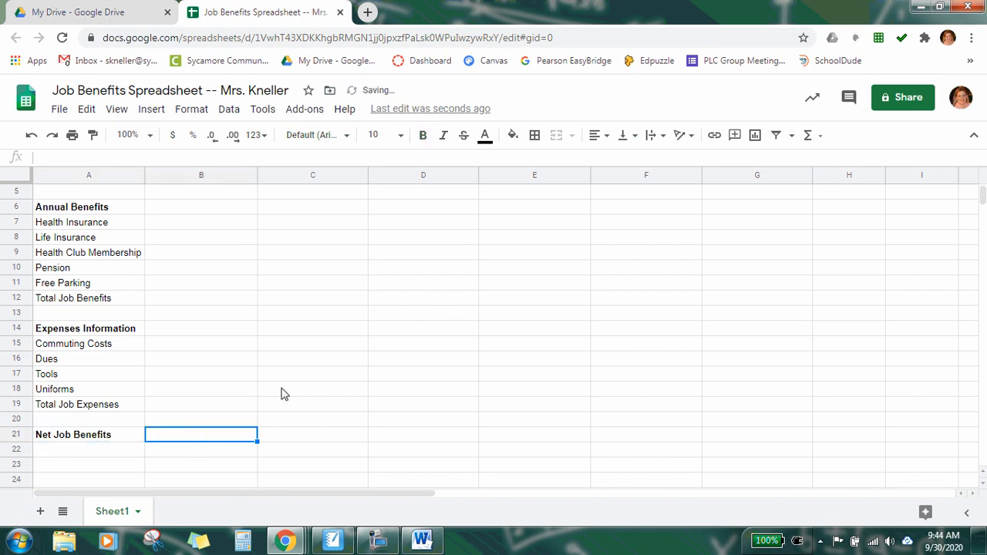
Step: Review the data table in the Word document listing the values for both job offers
scroll(412, 351, up, 1)
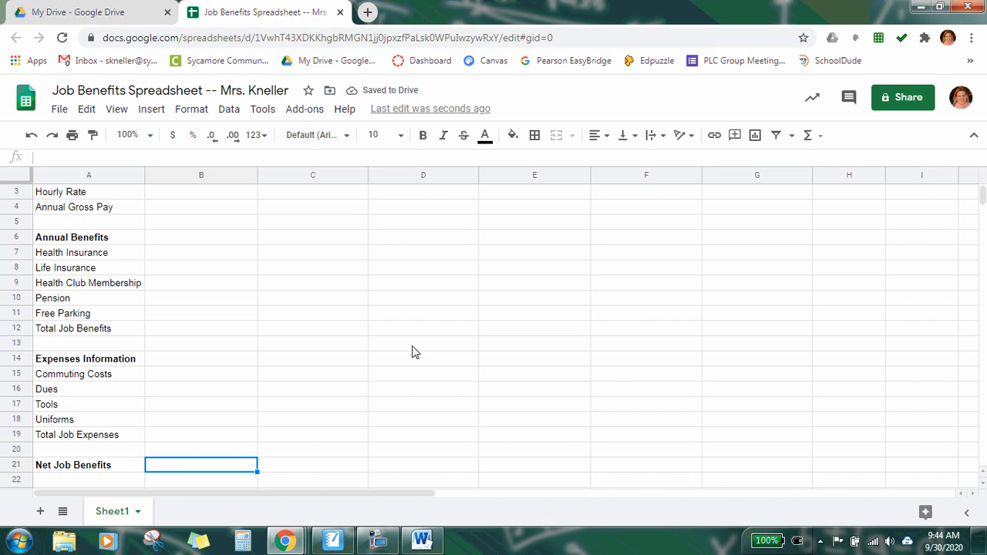
scroll(467, 353, up, 1)
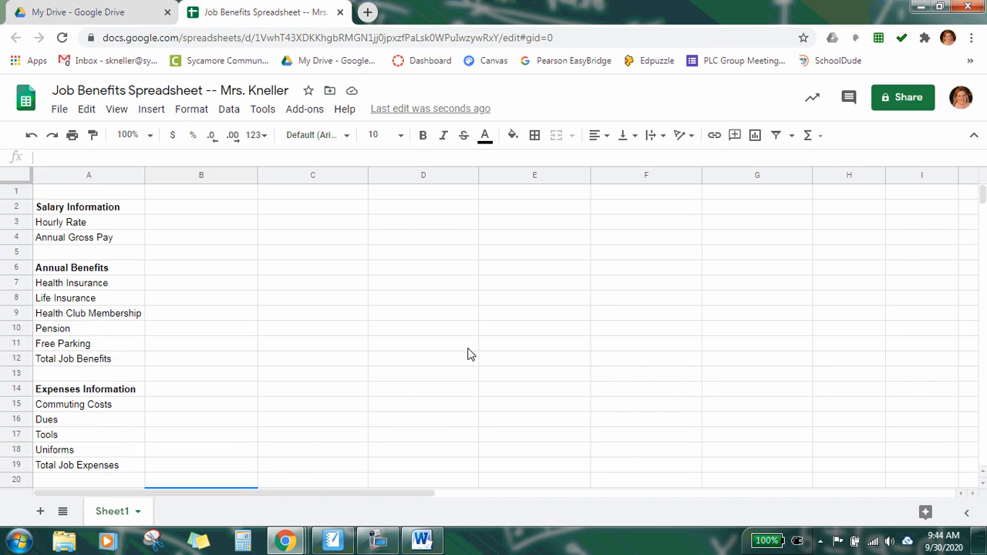
scroll(471, 354, down, 1)
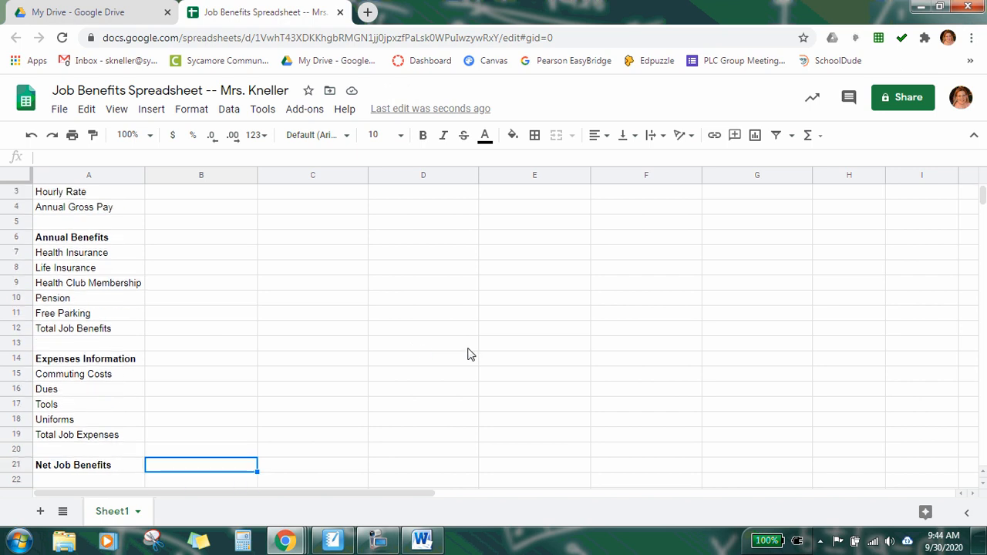
scroll(471, 354, up, 1)
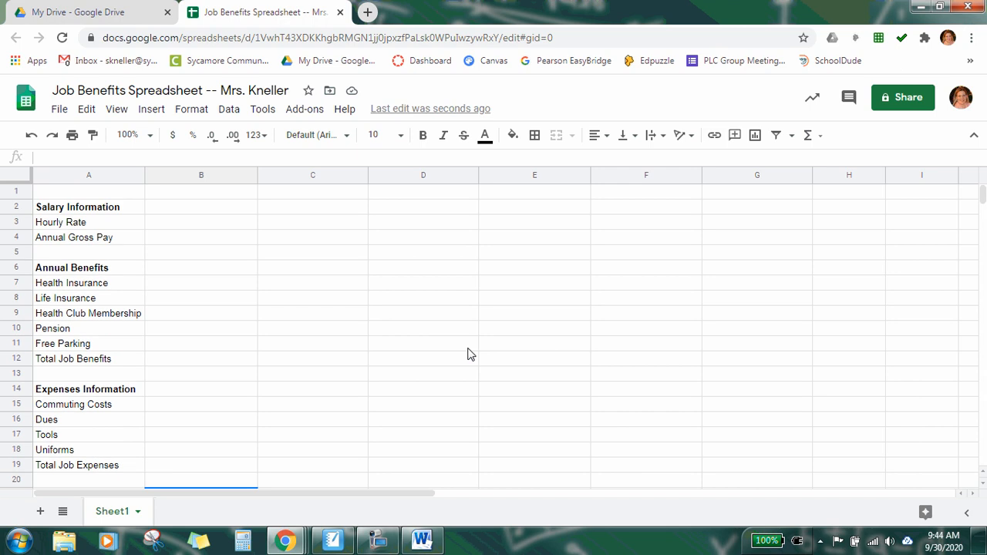
scroll(470, 354, down, 1)
scroll(471, 354, up, 1)
click(208, 197)
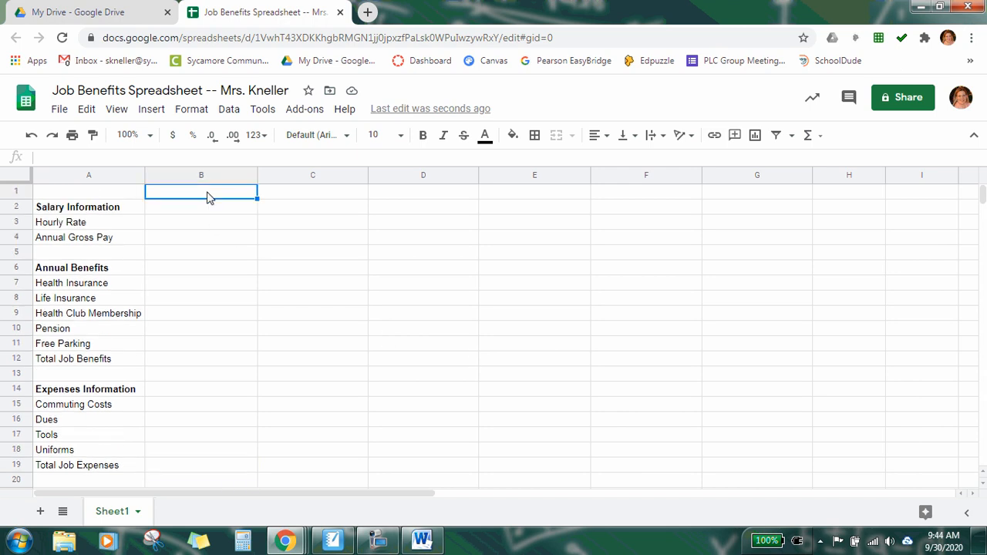
click(421, 540)
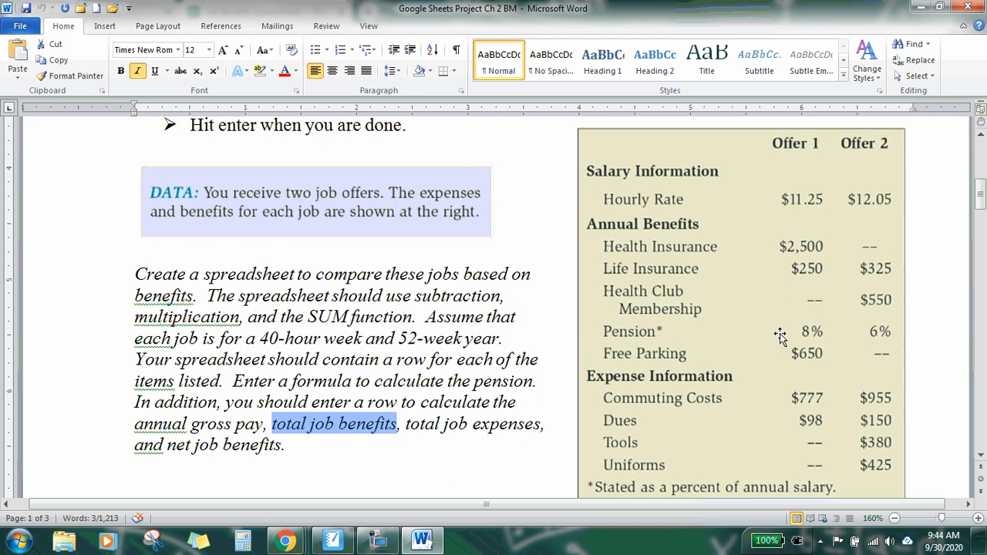
click(920, 8)
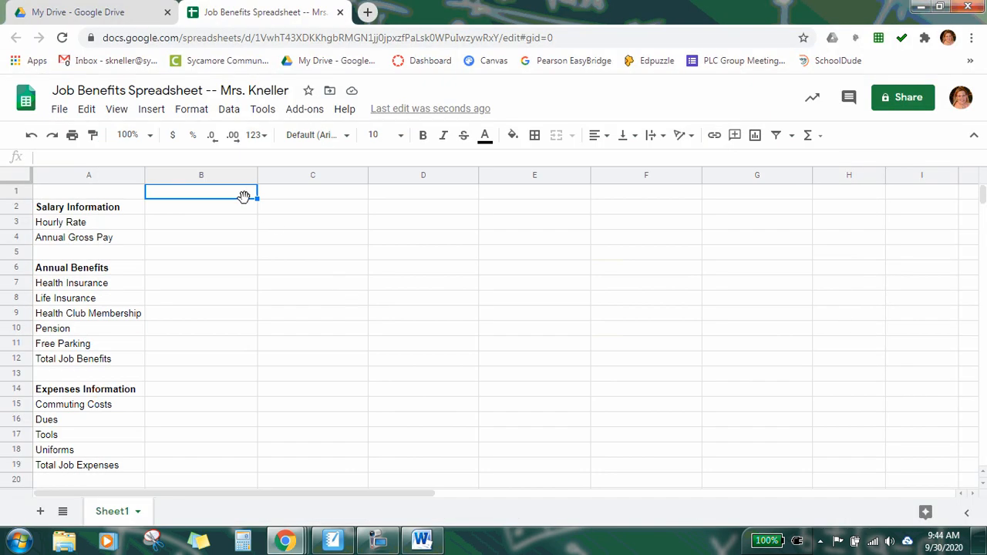
Step: Enter the column headings Offer #1 in B1 and Offer #2 in C1
text(Of)
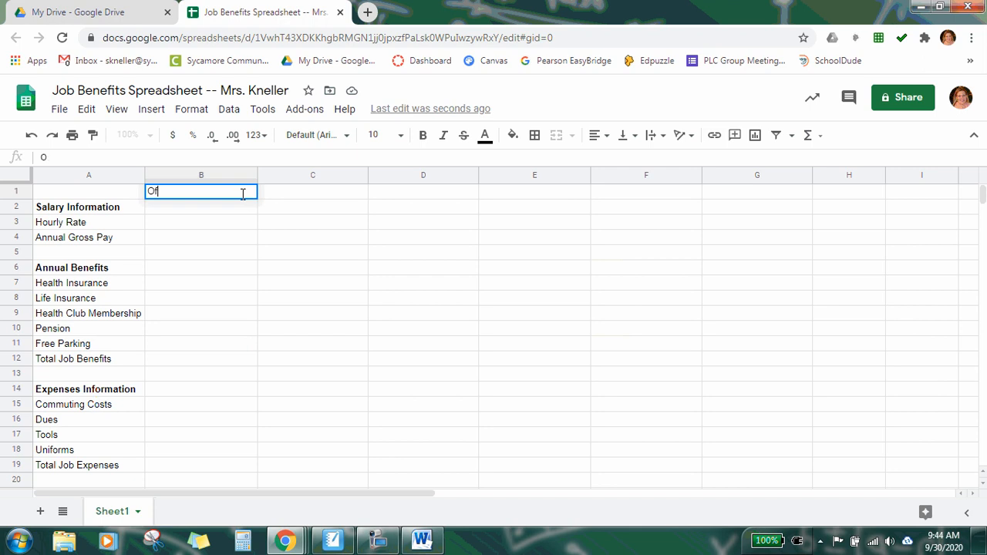
text(fer #1)
key(Tab)
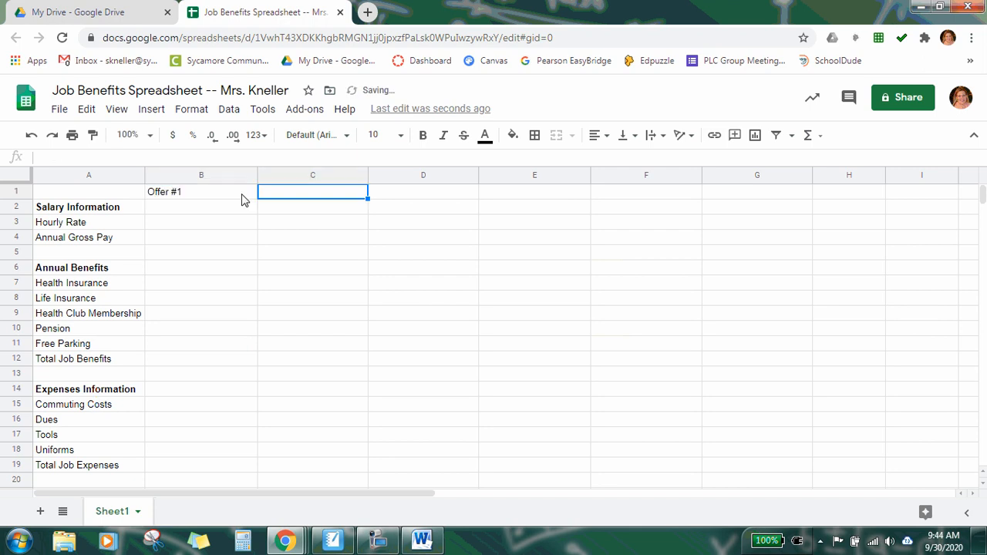
text(Of)
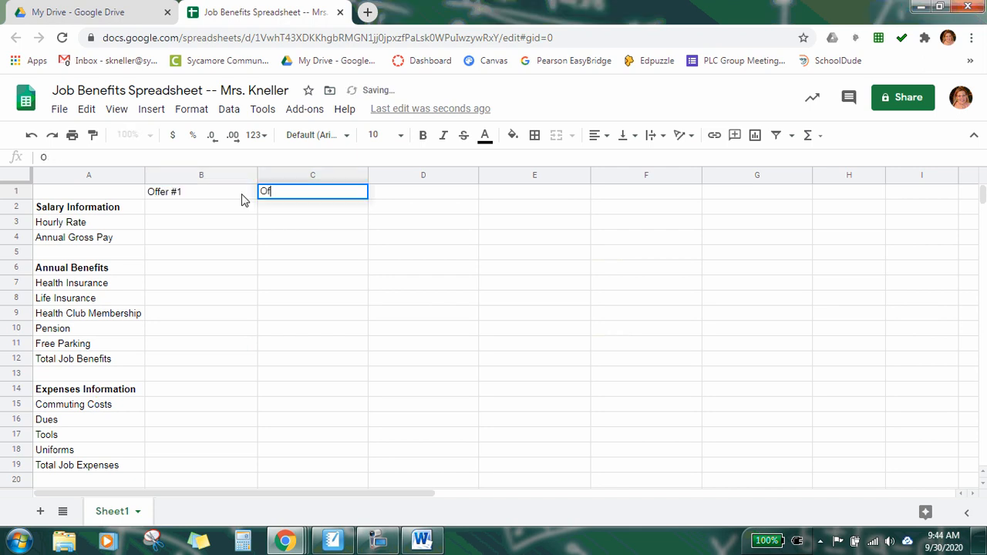
text(fer #2)
click(241, 194)
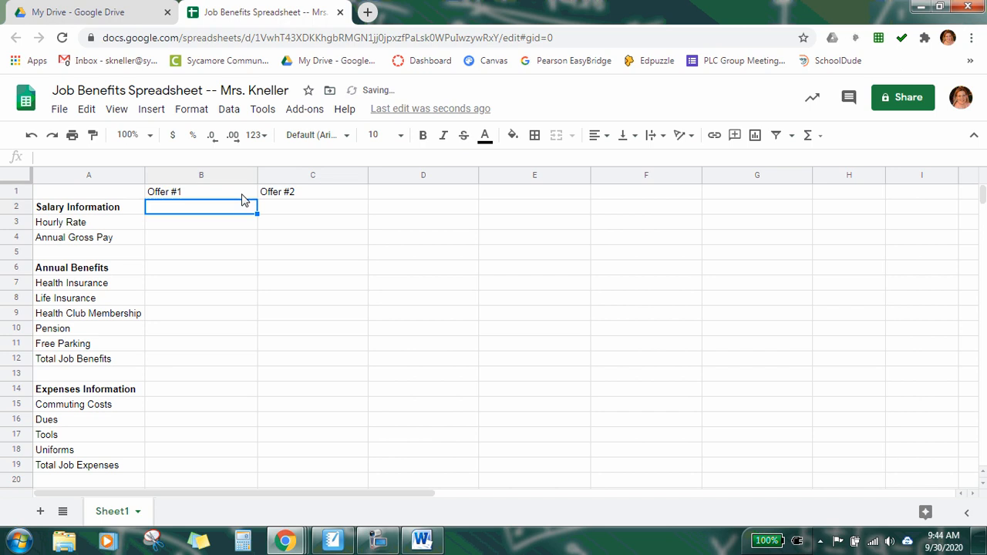
Step: Make the Offer #1 and Offer #2 headings bold
click(423, 135)
click(341, 193)
click(423, 135)
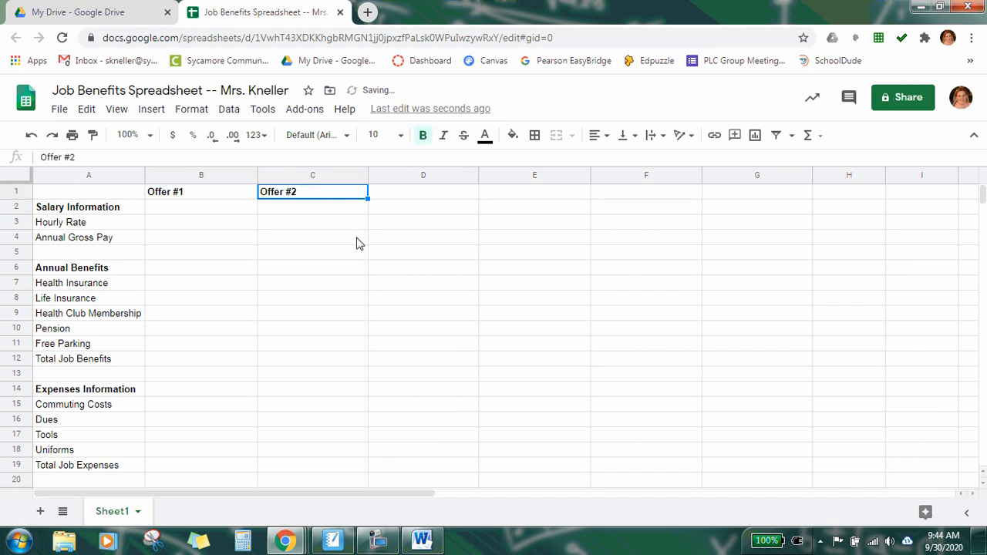
click(421, 198)
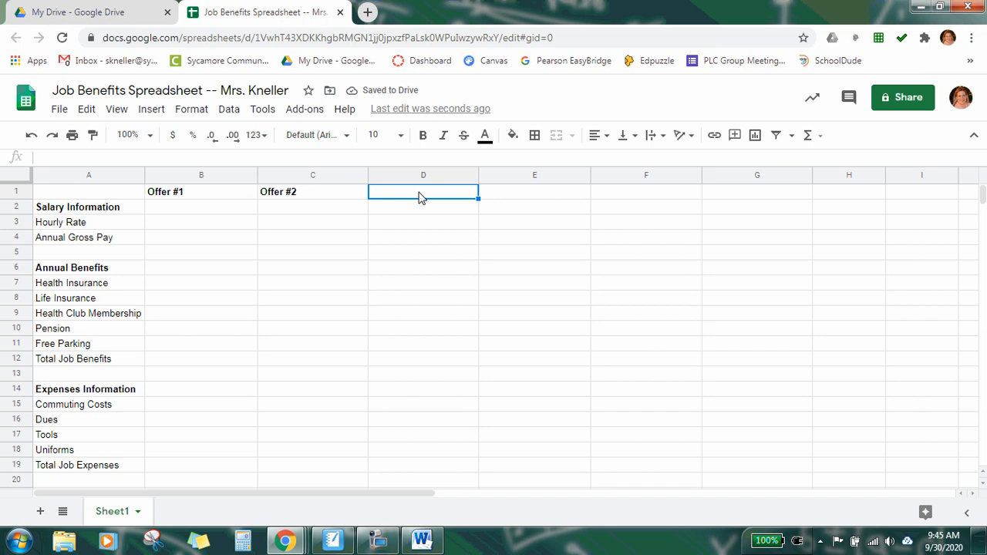
click(527, 198)
click(622, 203)
click(718, 196)
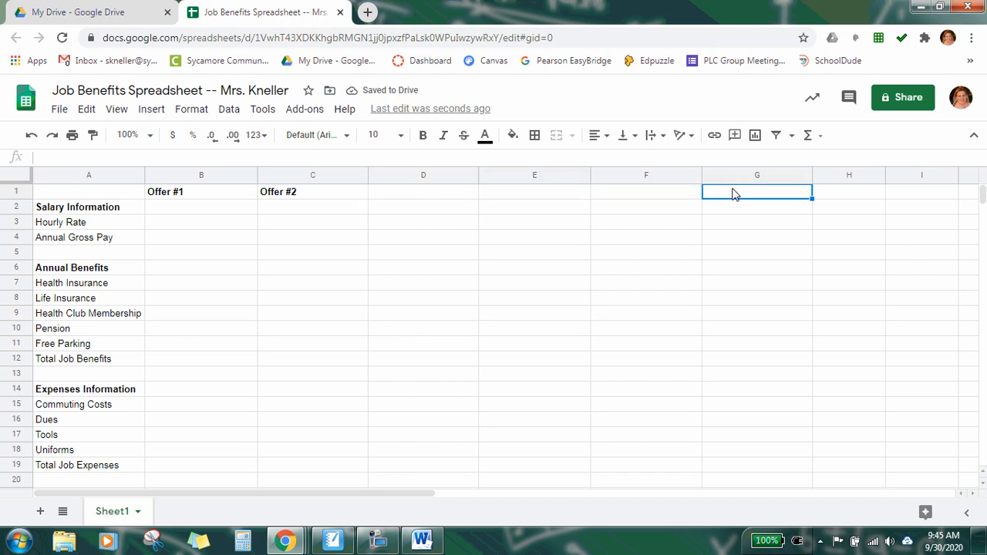
click(171, 214)
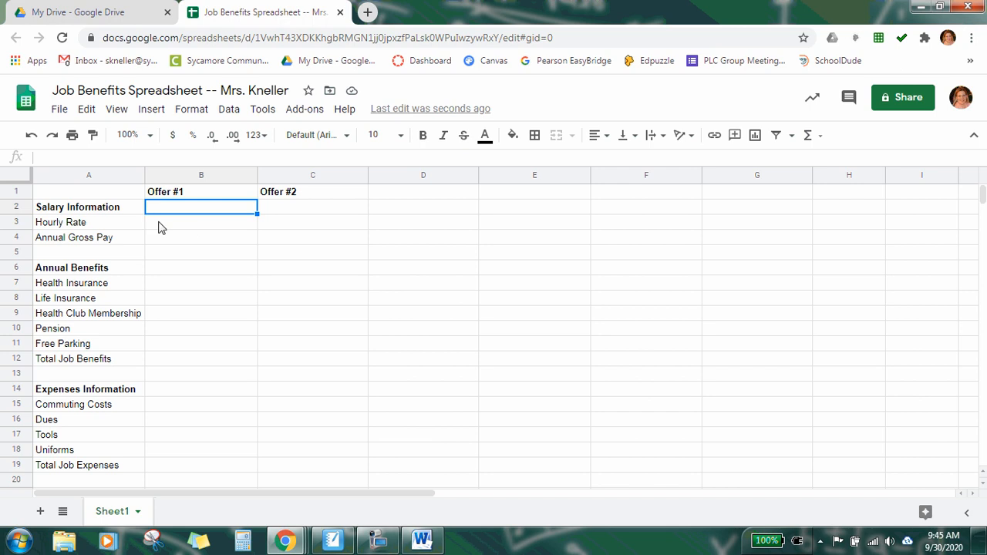
click(173, 223)
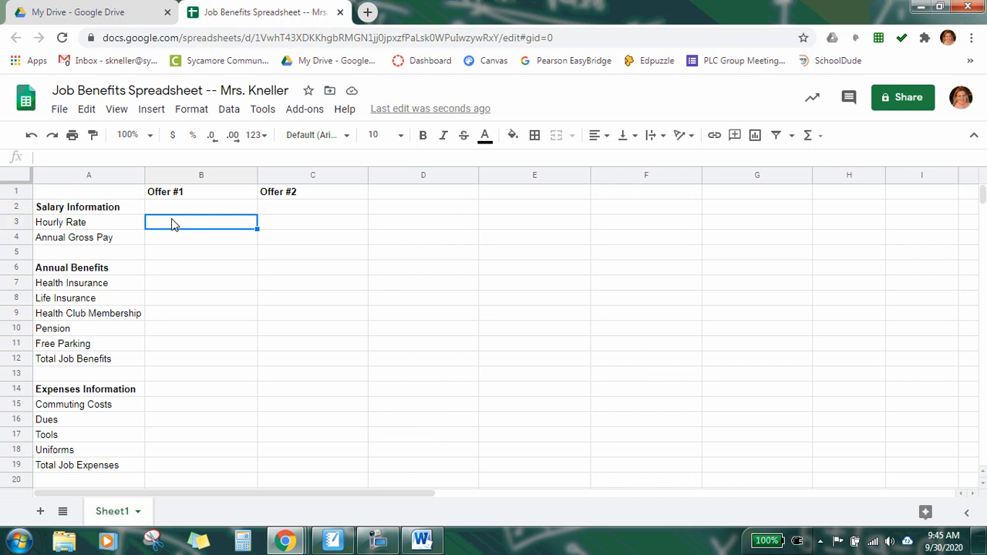
Step: Enter the Offer #1 hourly rate 11.25 in B3 and the annual gross pay formula =B3*40*52 in B4
text(11.25)
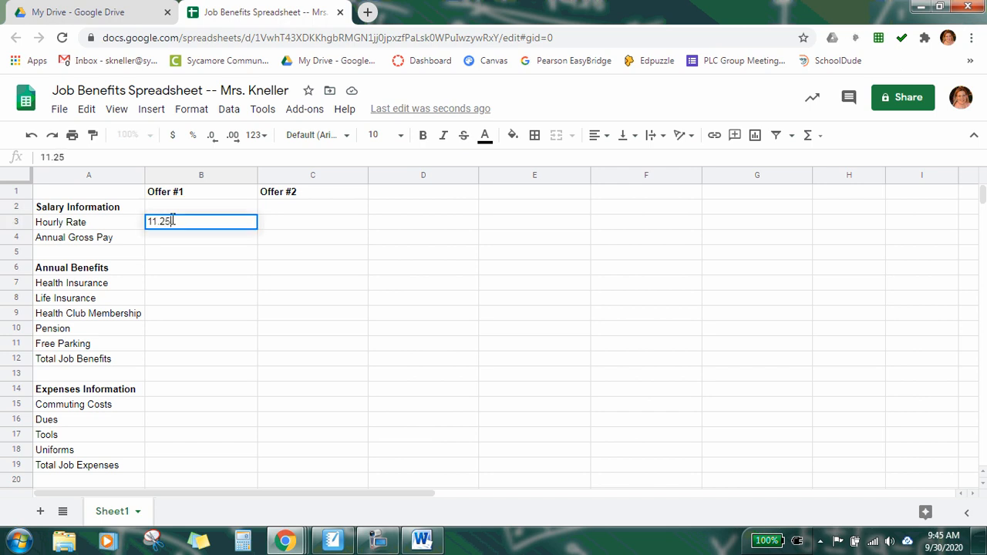
key(Return)
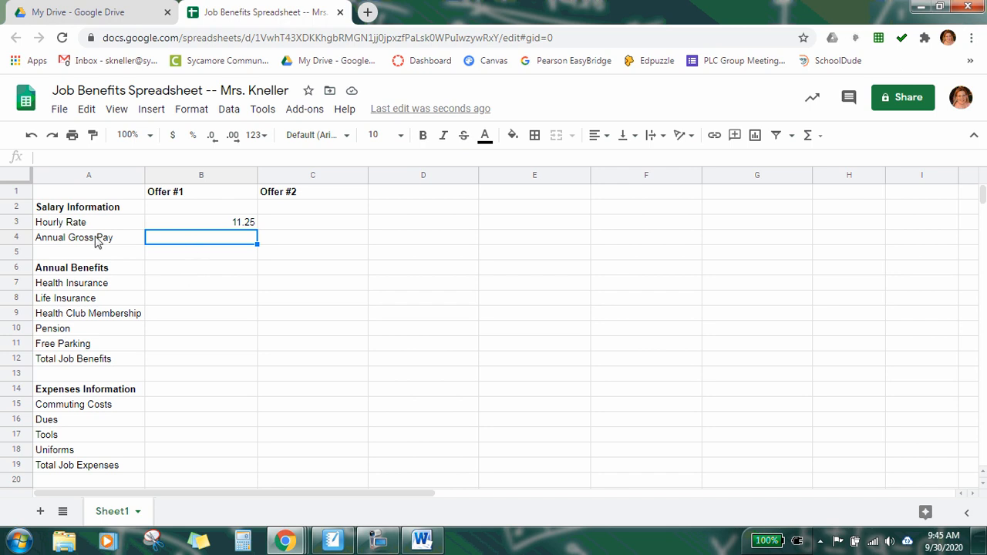
double_click(174, 244)
text(=)
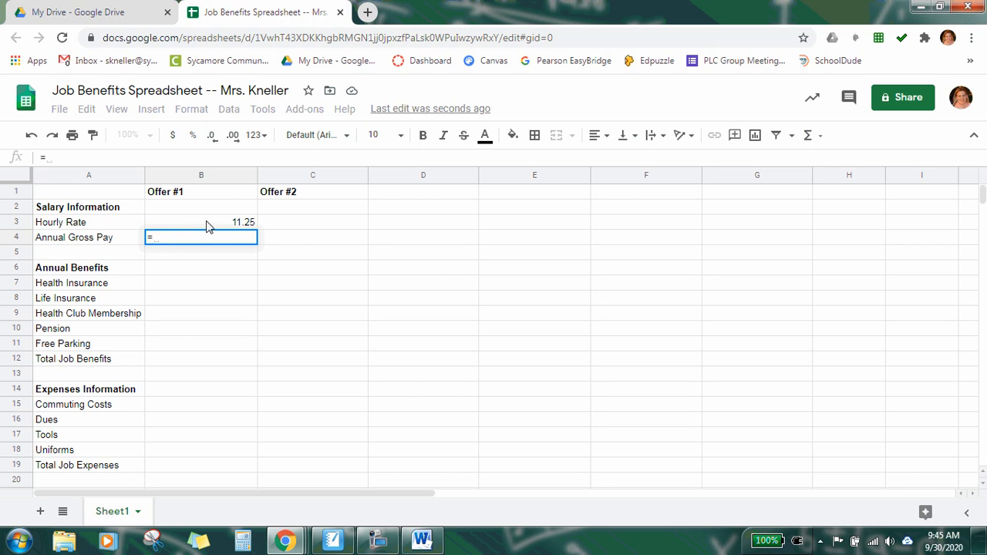
click(206, 224)
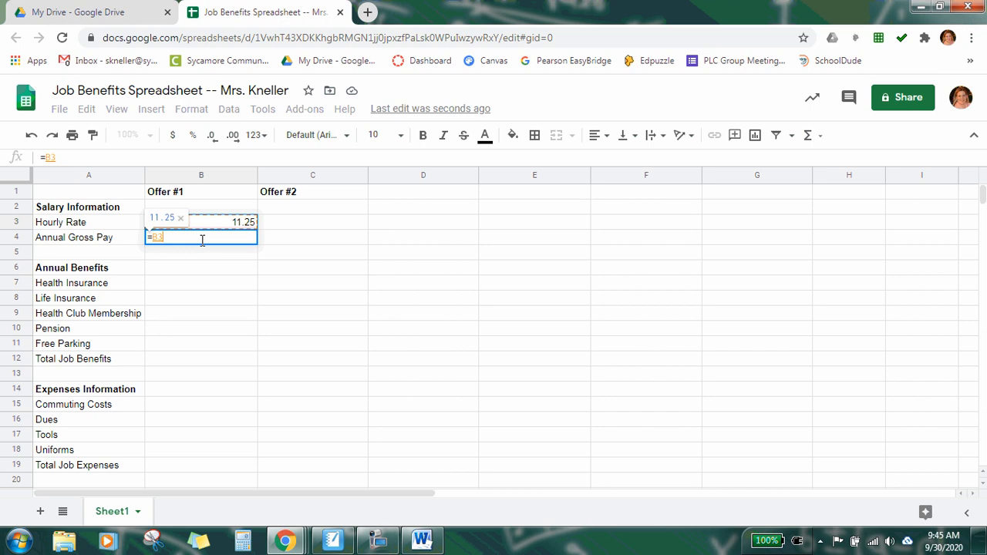
text(*)
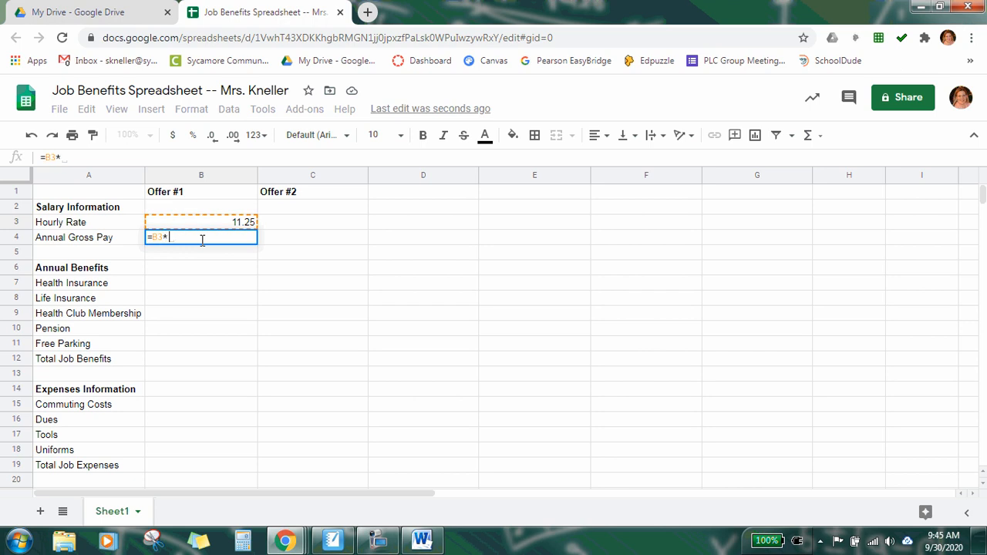
text(40)
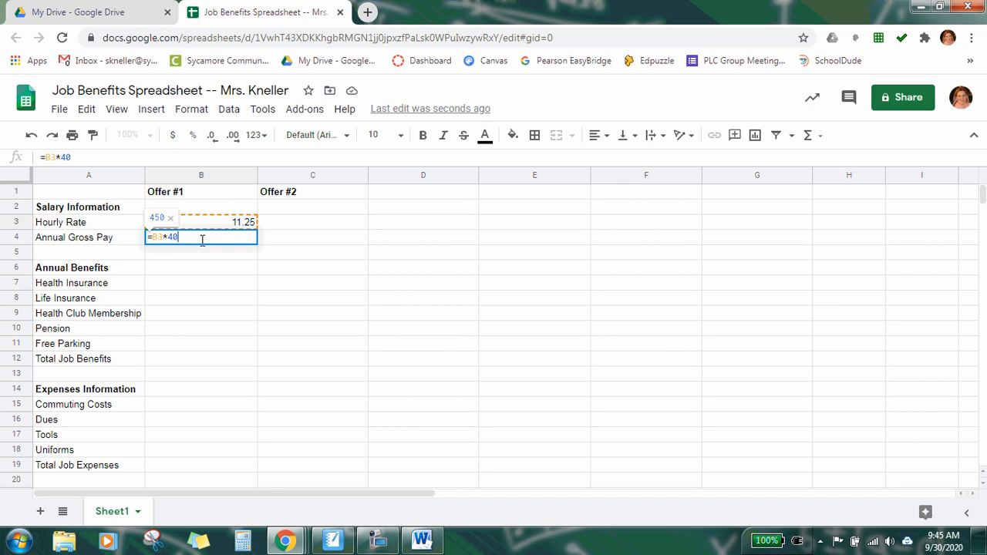
text(*)
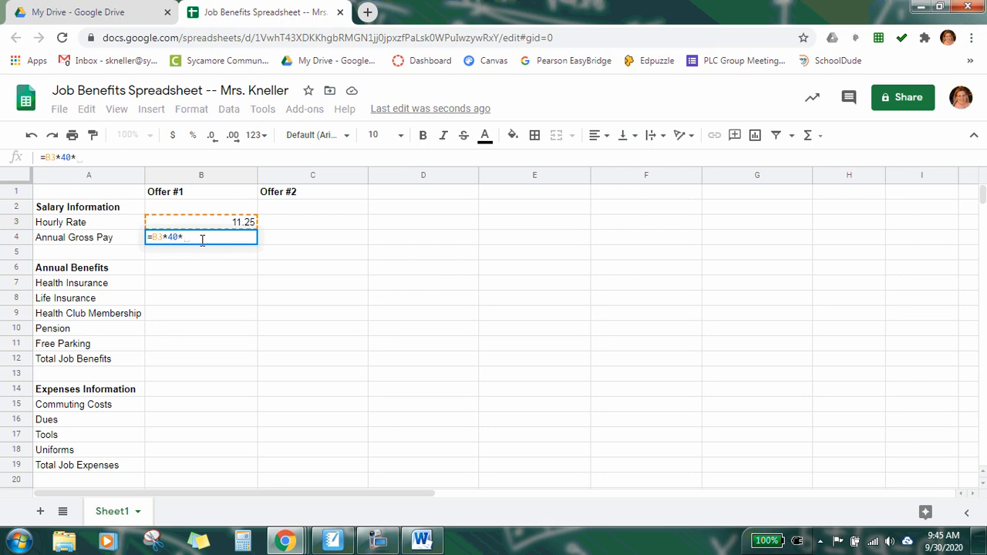
text(52)
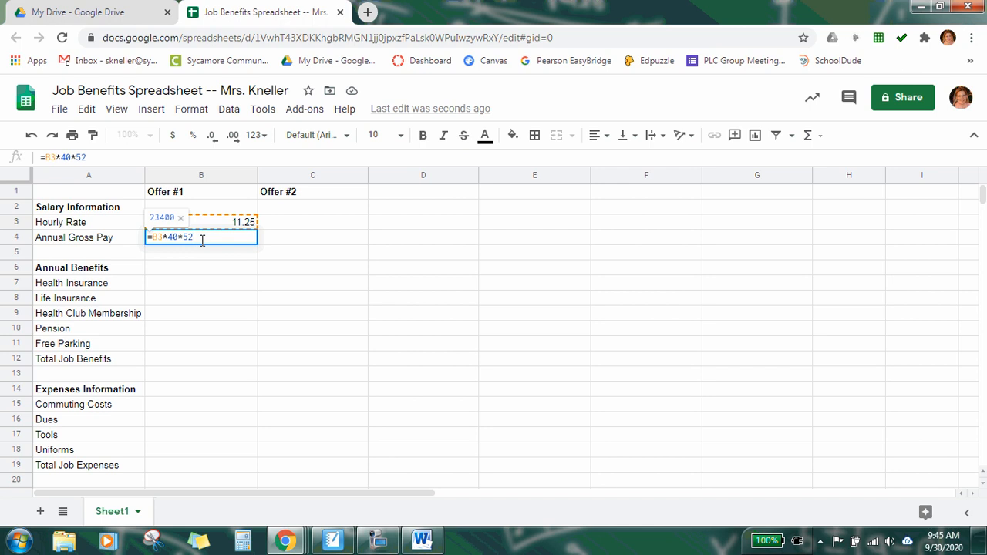
key(Return)
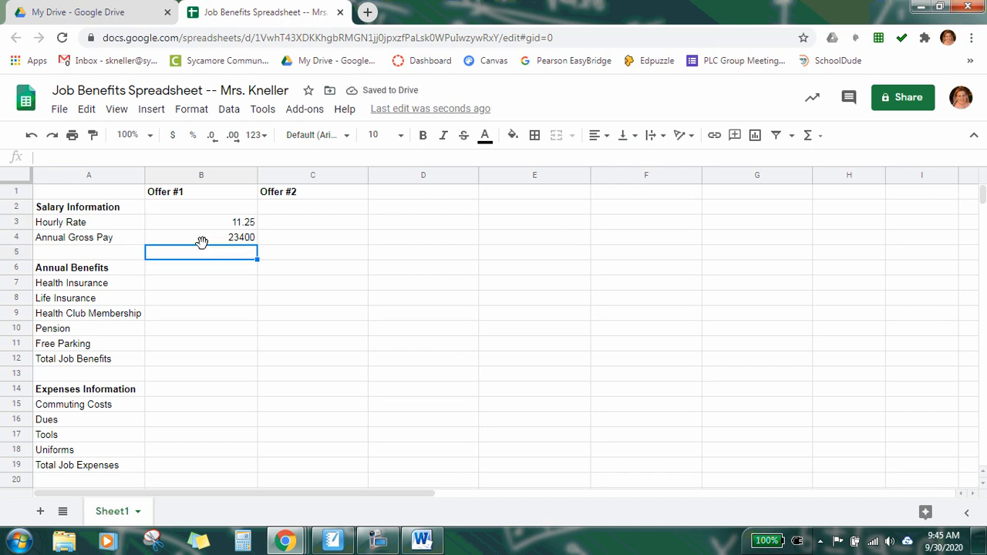
Step: Enter Offer #1 benefits 2500, 250, 0 and 650 for health insurance, life insurance, health club and free parking, skipping Pension
click(179, 284)
click(421, 540)
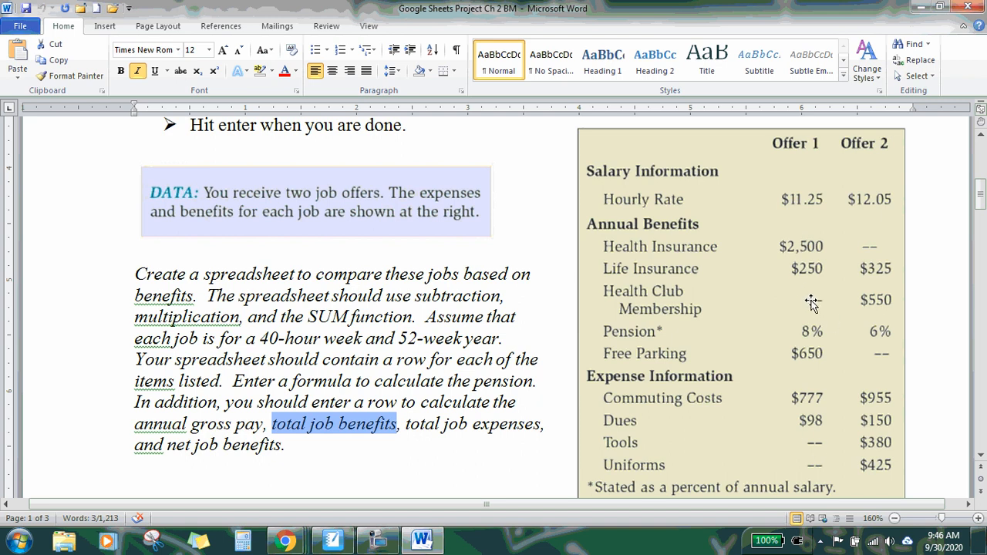
click(421, 540)
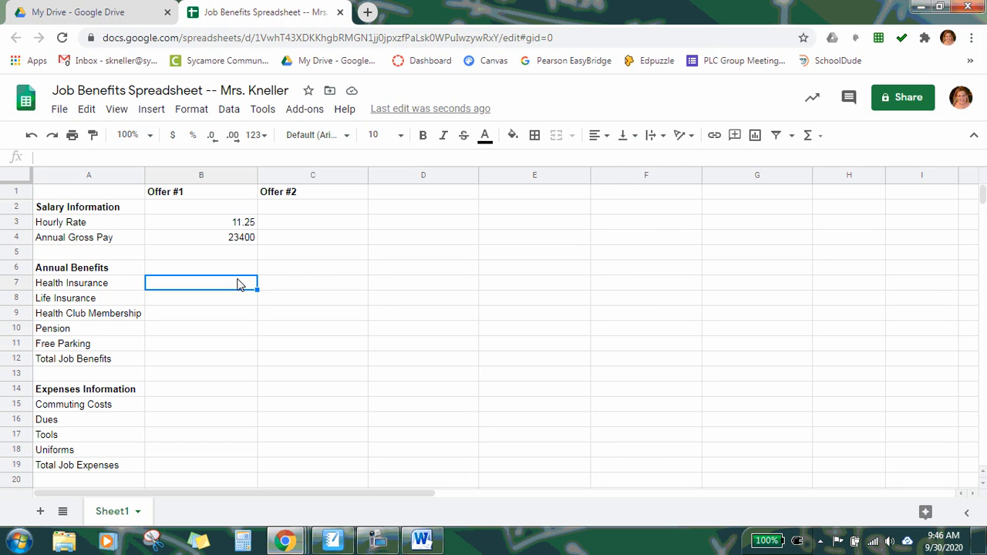
text(2500)
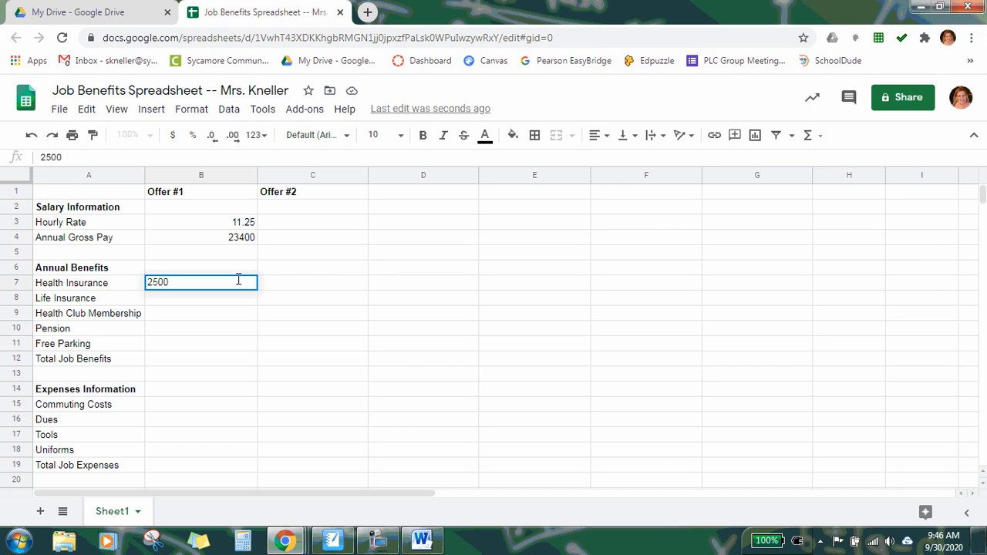
key(Return)
text(250)
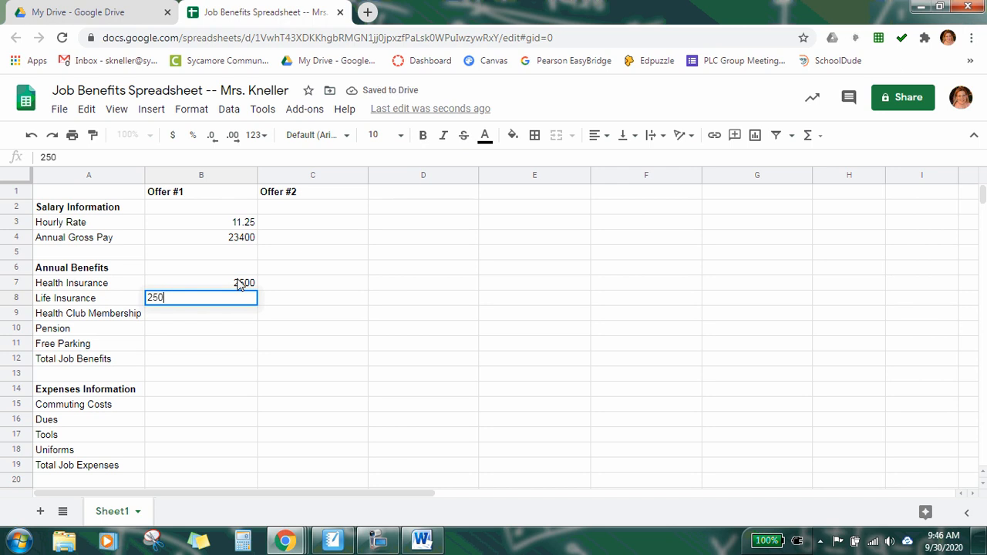
key(Return)
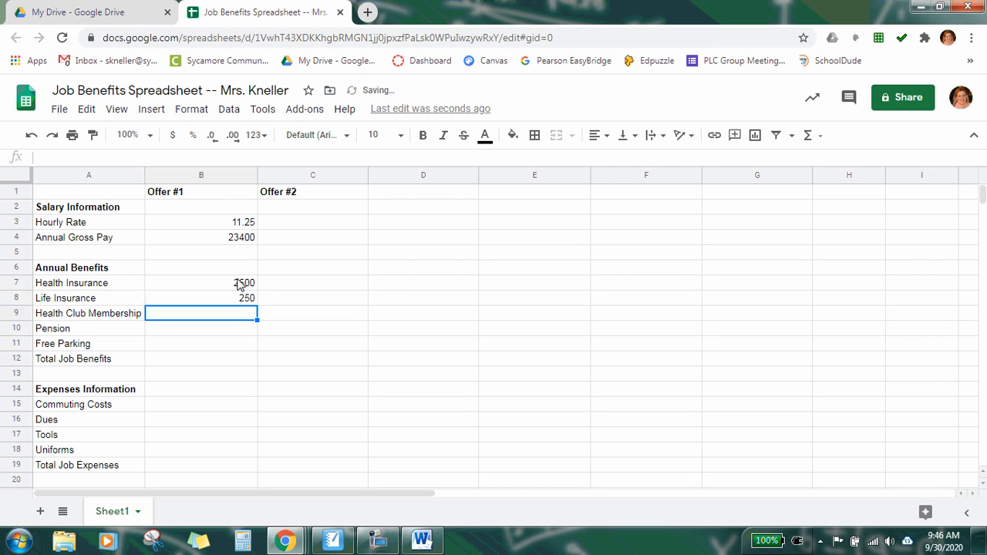
text(0)
key(Return)
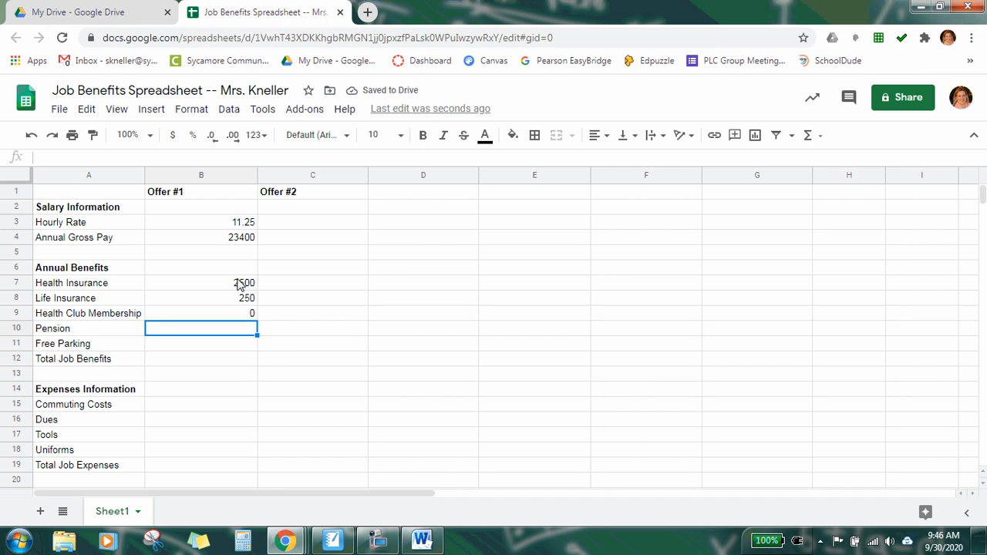
key(Down)
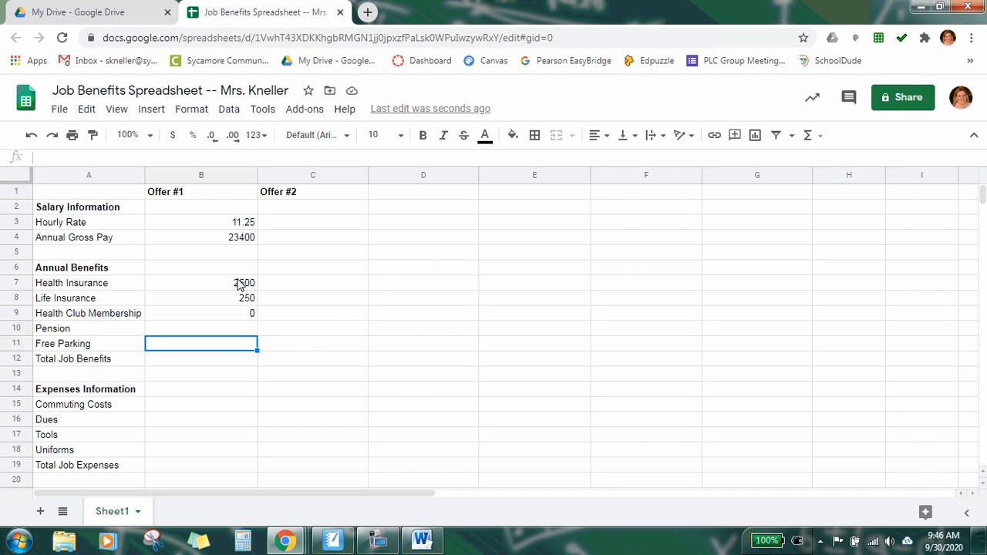
text(650)
key(Return)
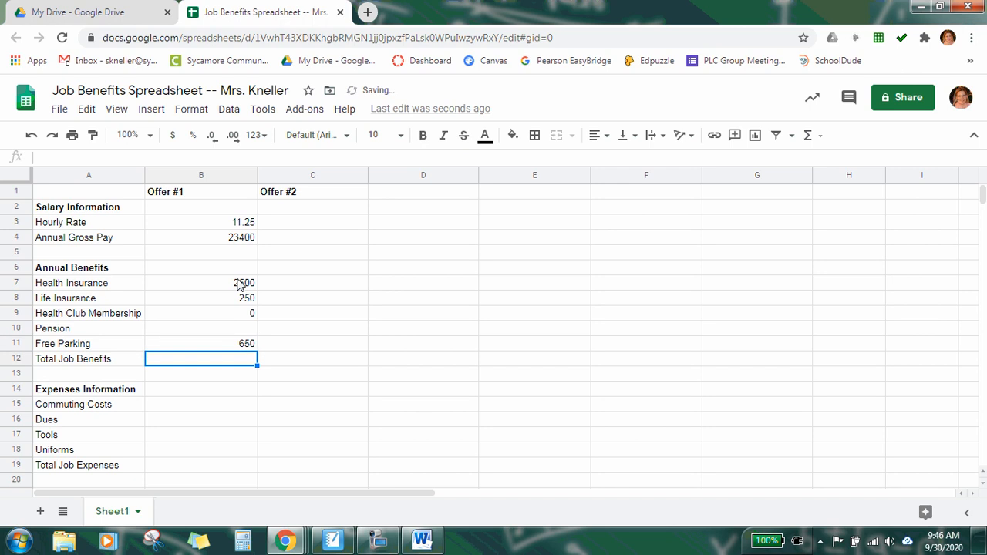
Step: Enter Offer #1 expenses 777, 98, 0 and 0 for commuting costs, dues, tools and uniforms
key(Down)
key(Down)
key(Down)
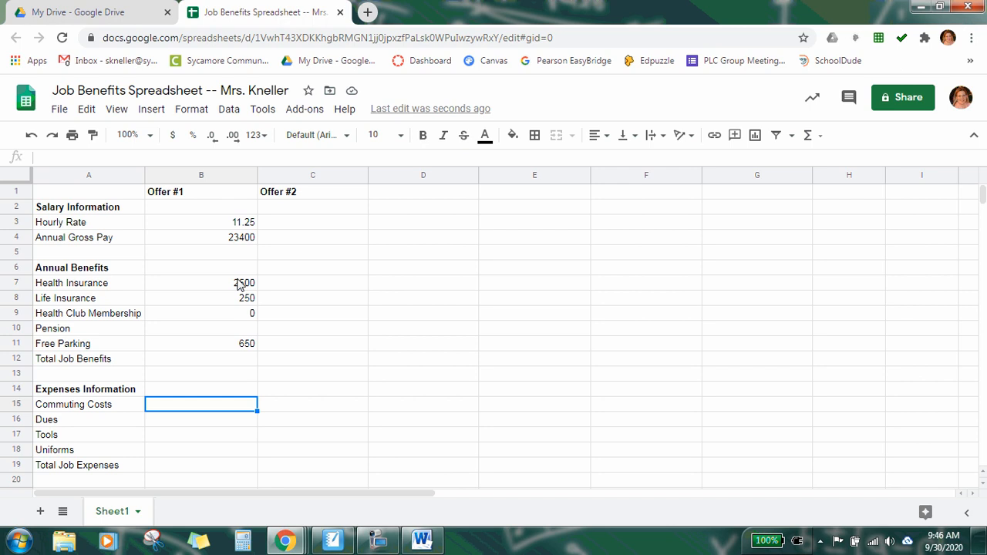
text(777)
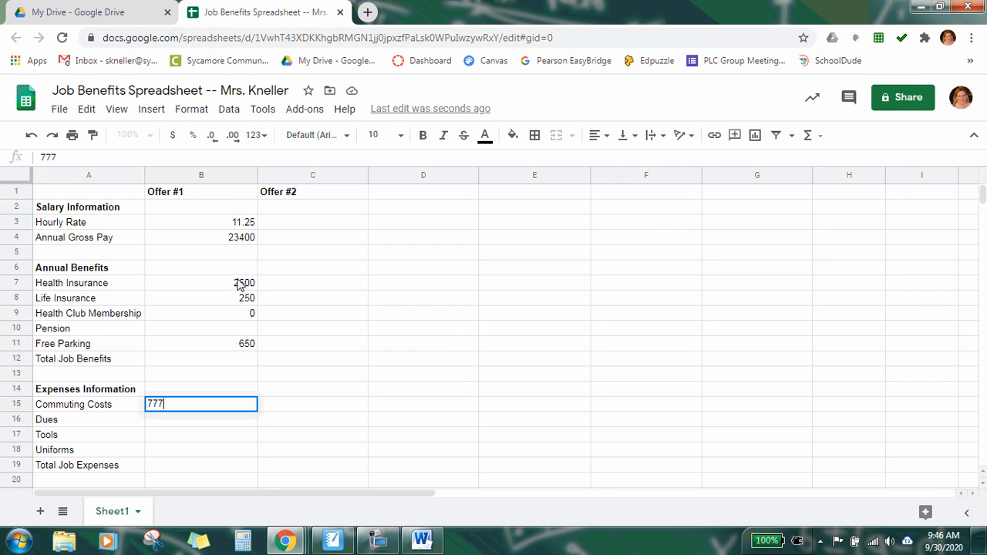
key(Return)
text(98)
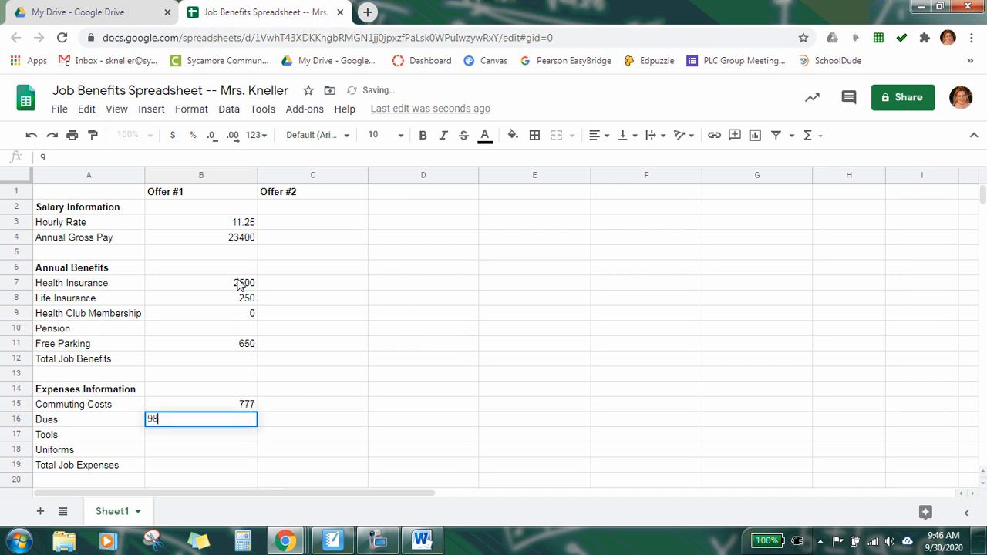
key(Return)
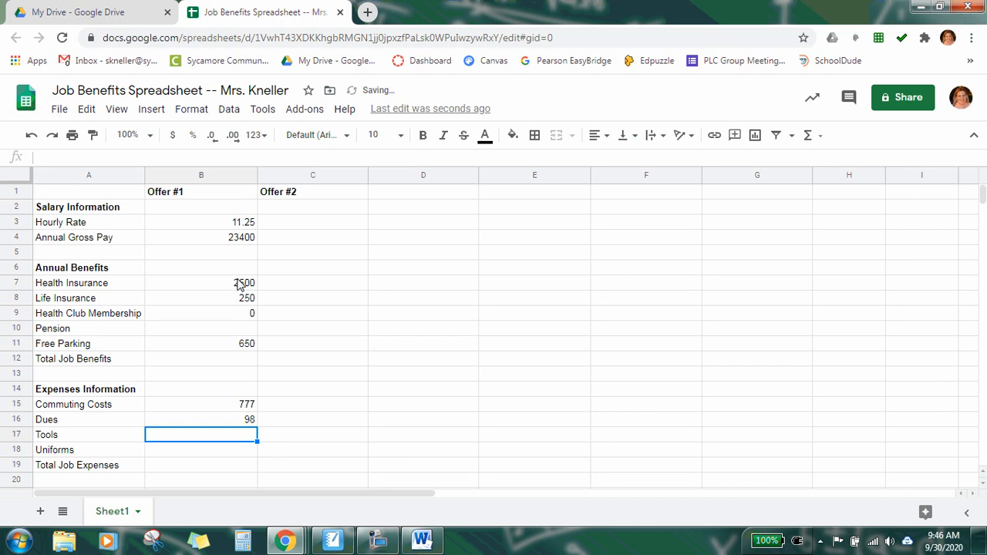
text(0)
key(Return)
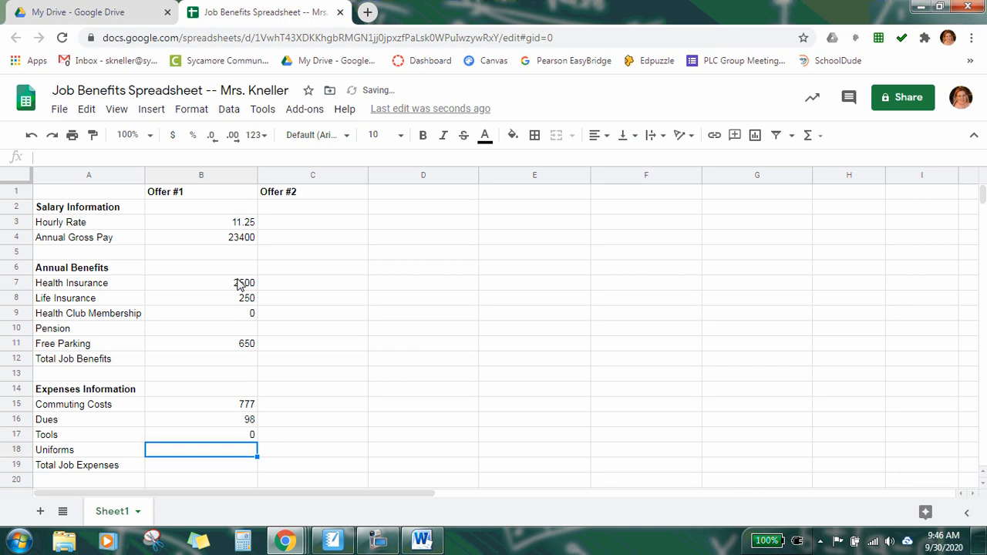
text(0)
key(Return)
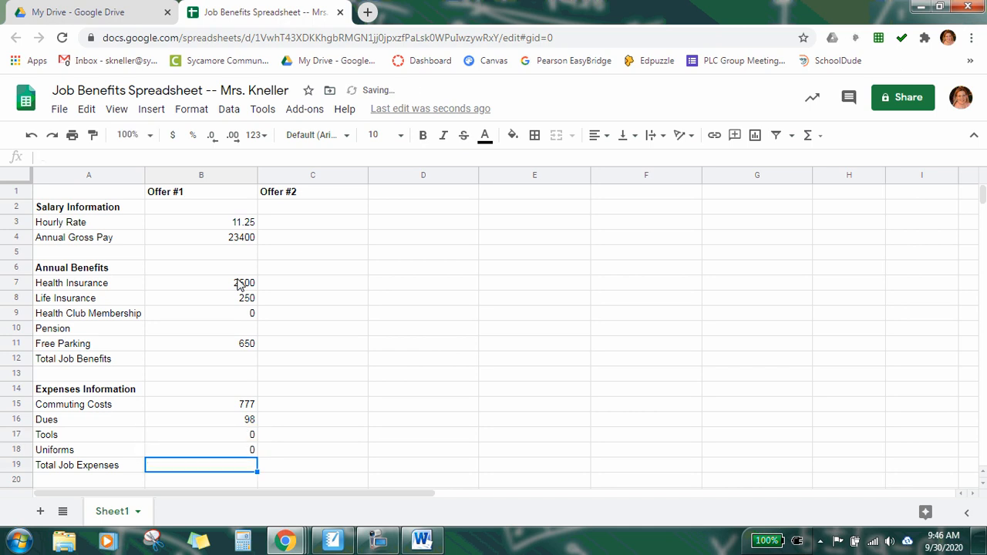
Step: Review the pension rates in the Word document's job offer data table
scroll(334, 392, down, 1)
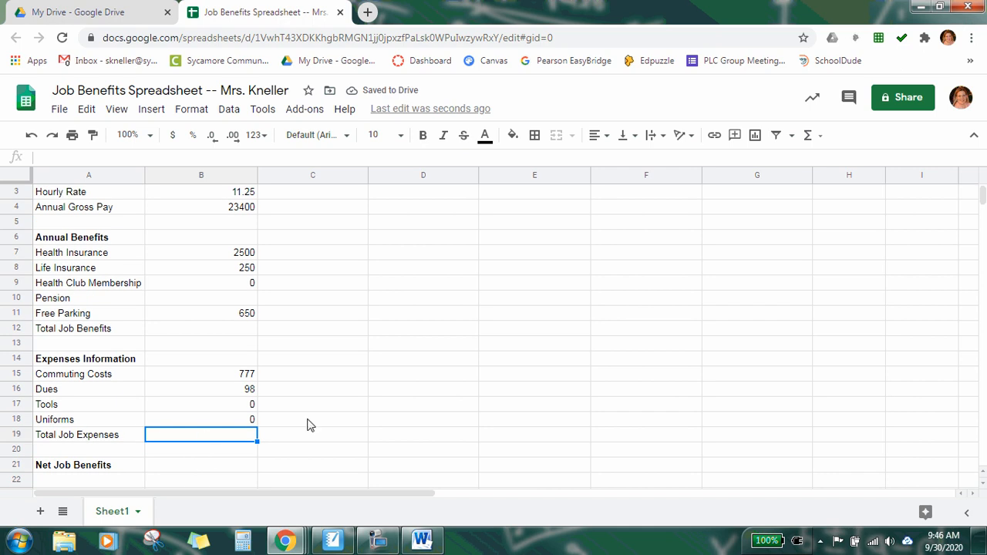
scroll(307, 425, up, 1)
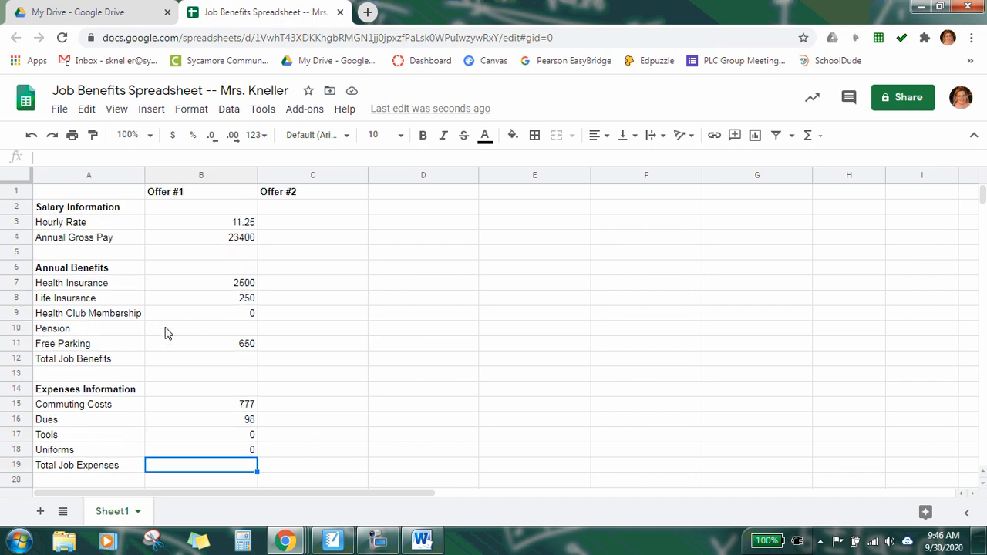
click(213, 332)
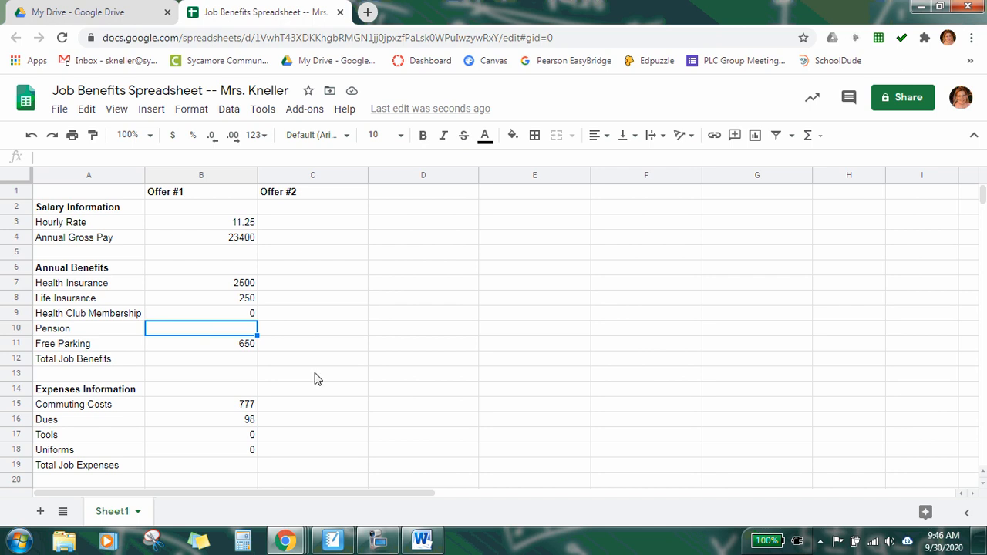
click(421, 540)
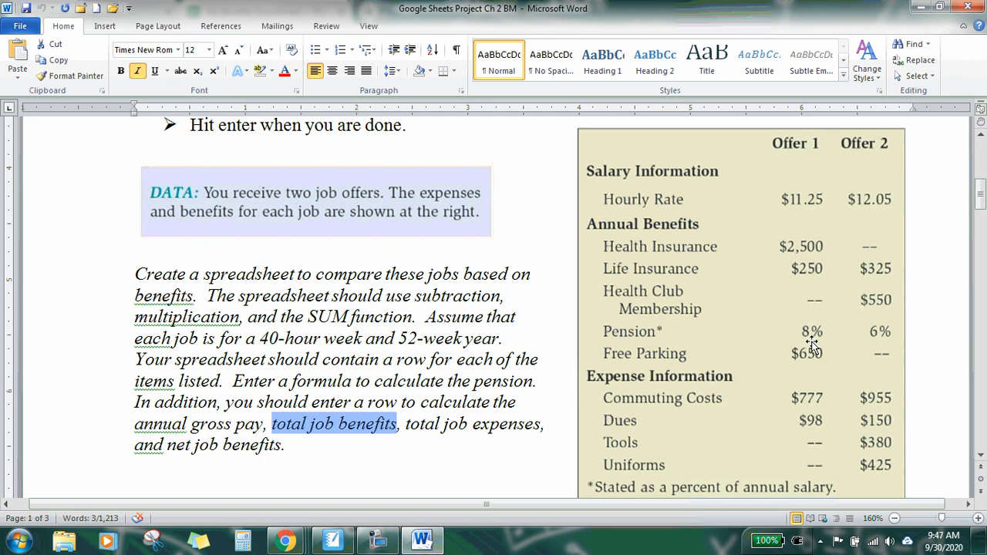
click(461, 440)
click(423, 542)
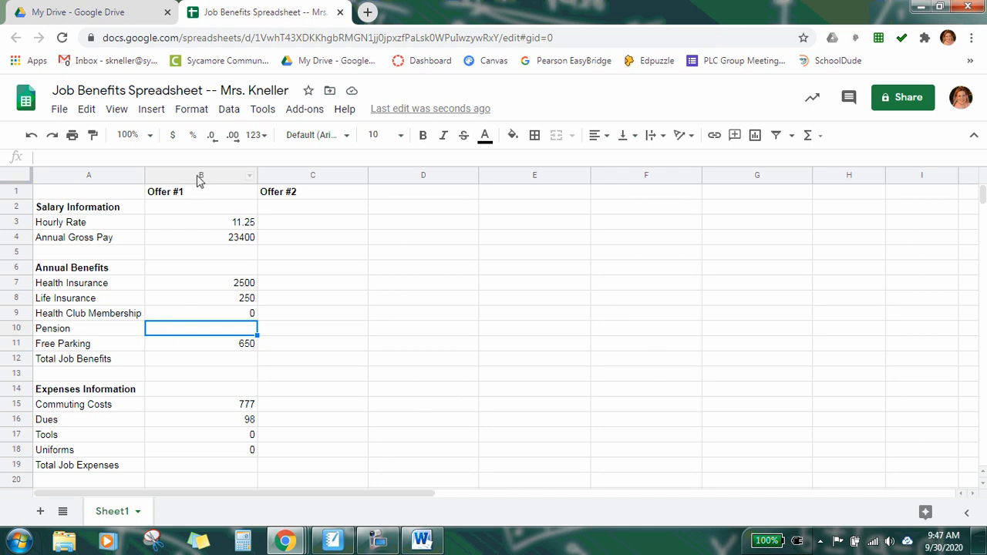
click(166, 345)
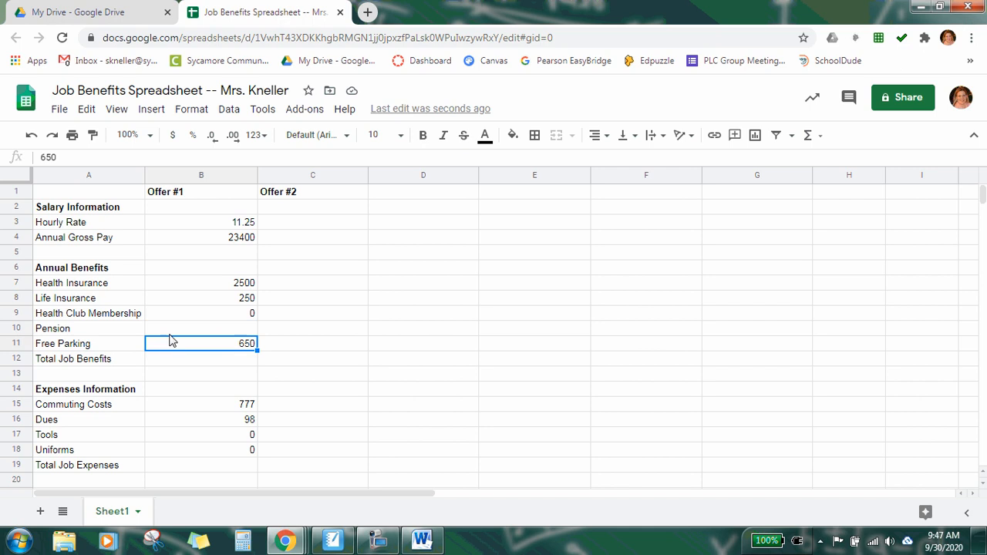
click(172, 333)
click(278, 331)
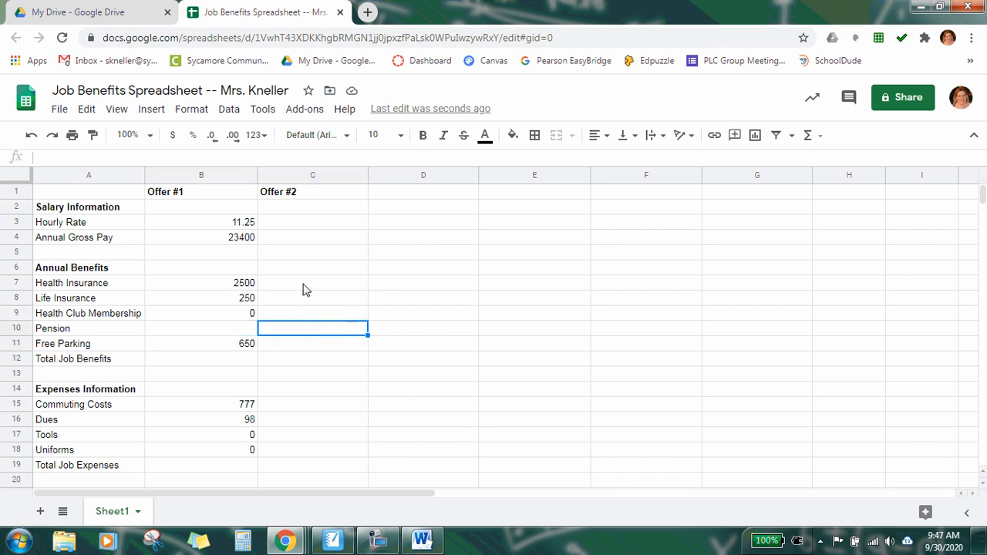
click(306, 273)
click(190, 285)
click(180, 332)
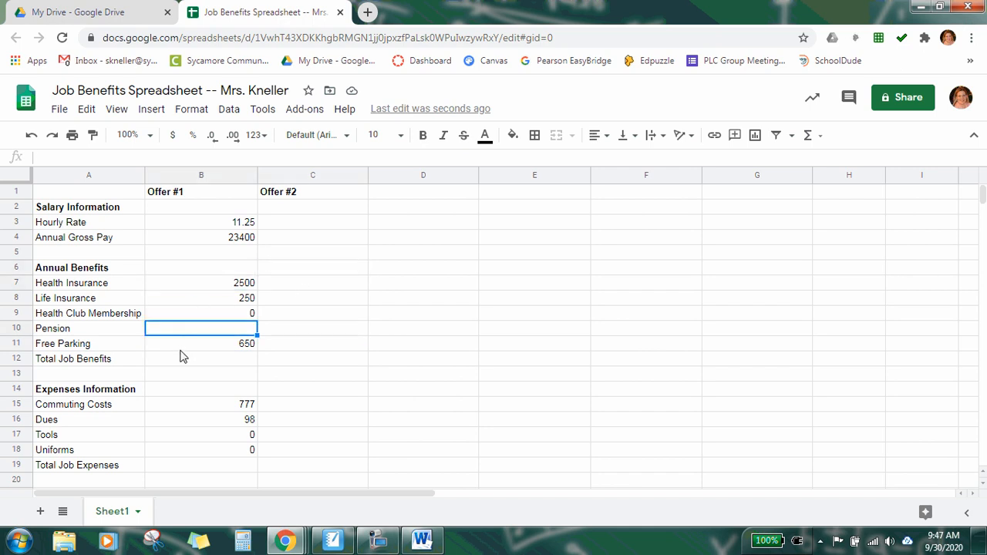
click(180, 350)
Step: Enter the Offer #1 pension formula =0.08*B4 in B10, referencing the annual gross pay
click(183, 330)
text(=)
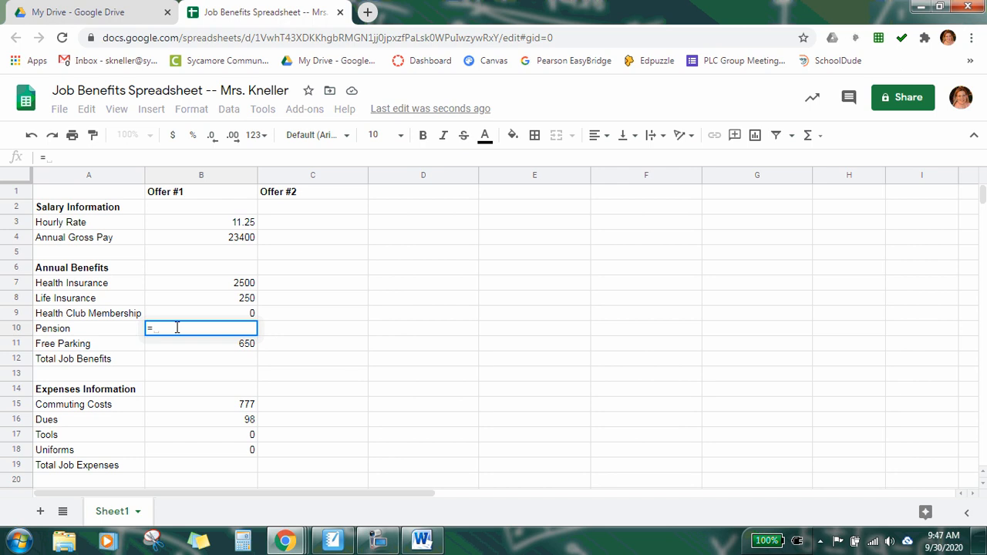
text(0.08)
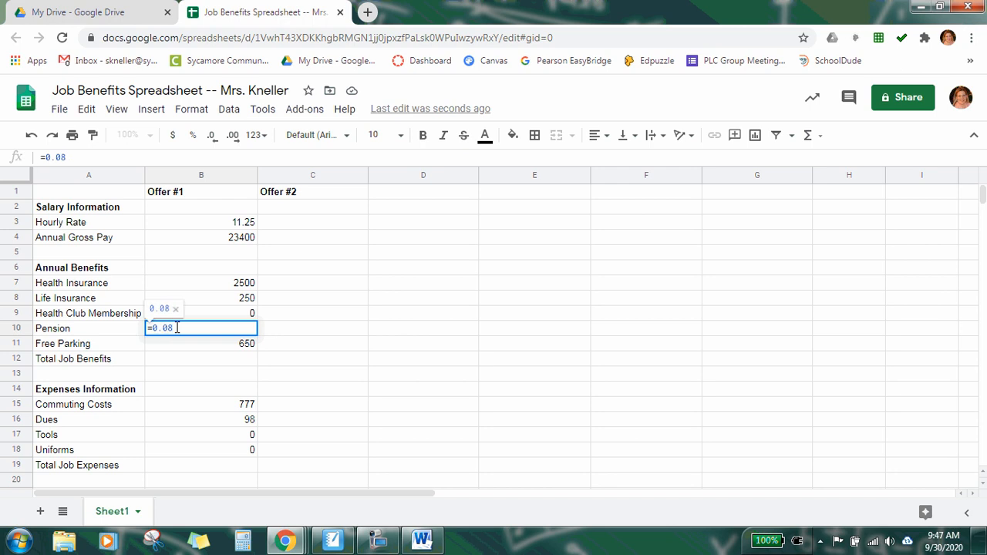
text(*)
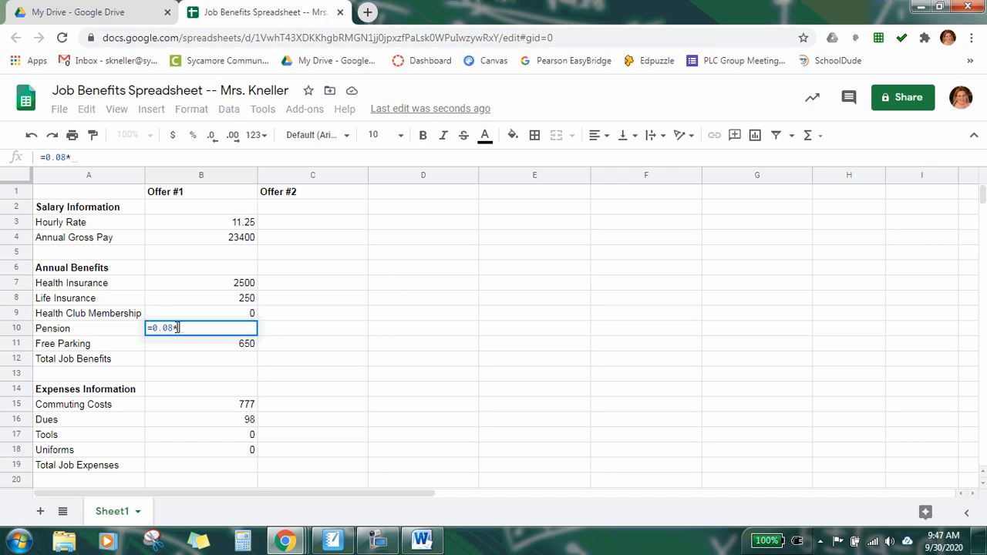
click(219, 242)
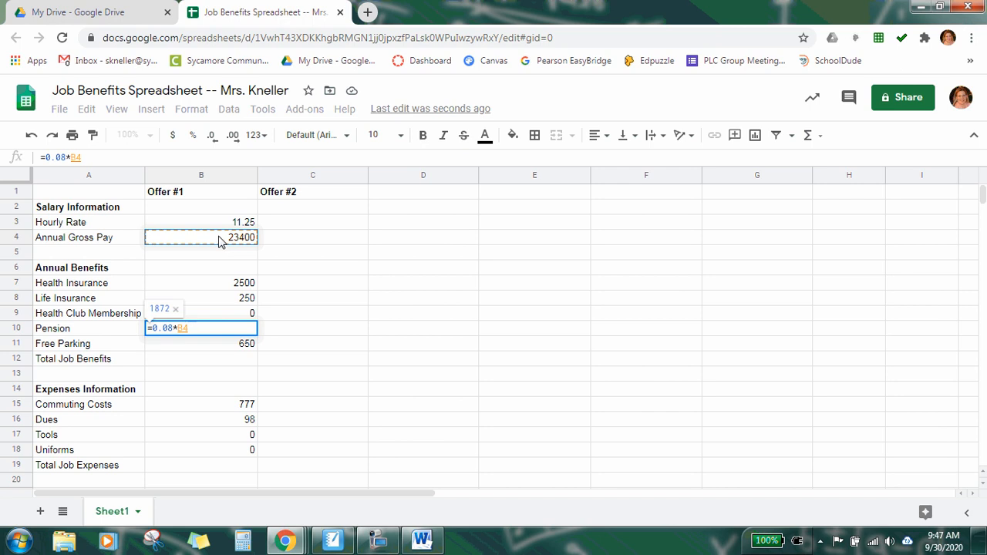
key(Return)
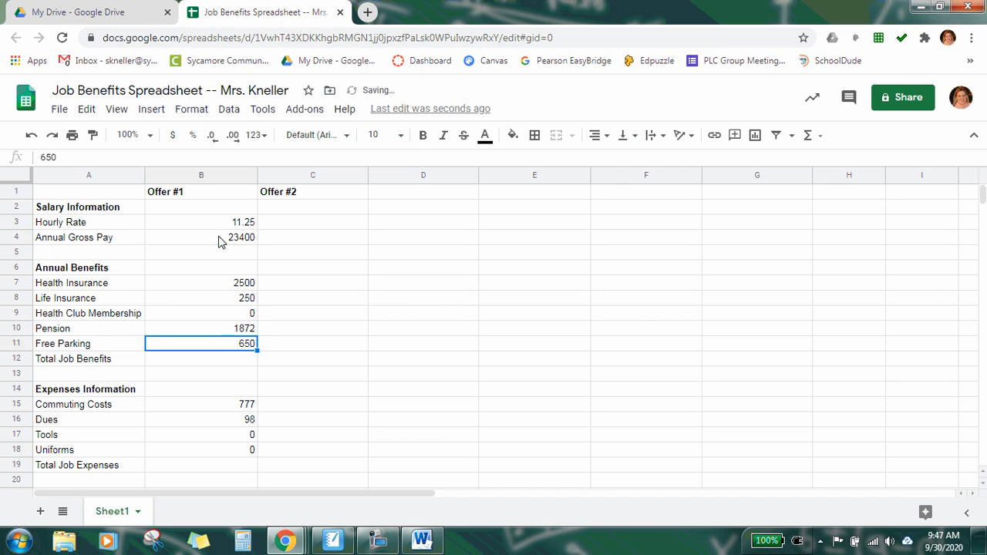
Step: Total the Offer #1 benefits in B12 with the formula =sum(B7:B11)
click(210, 364)
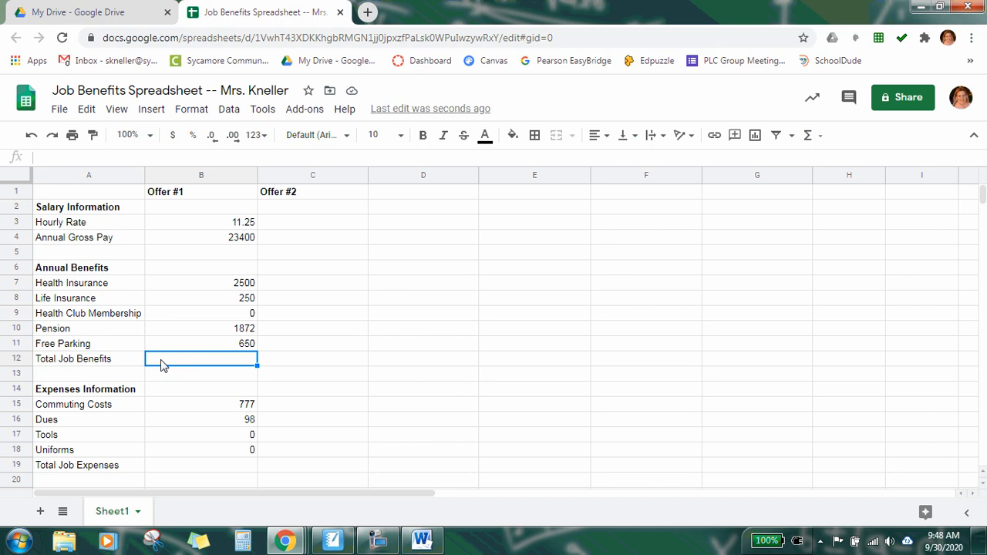
text(=)
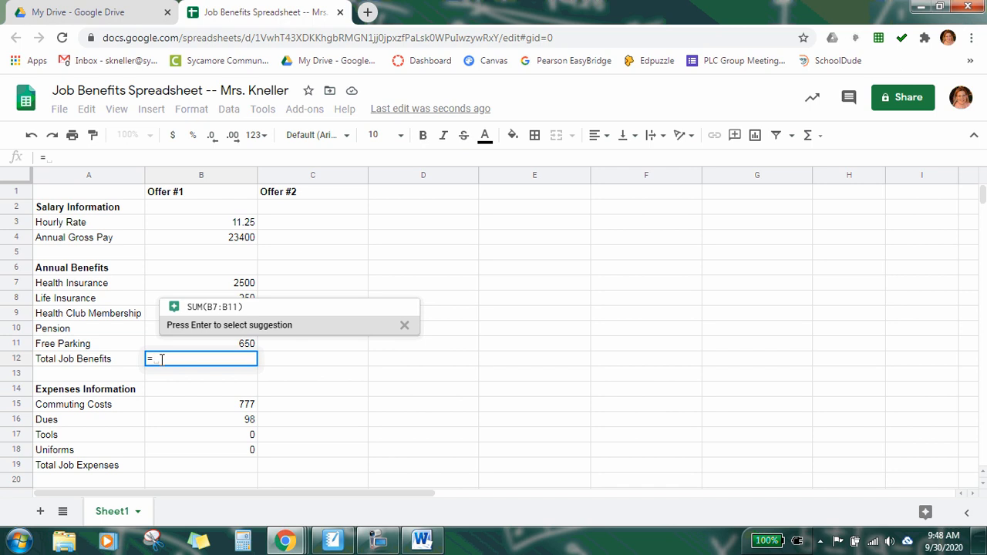
text(sum)
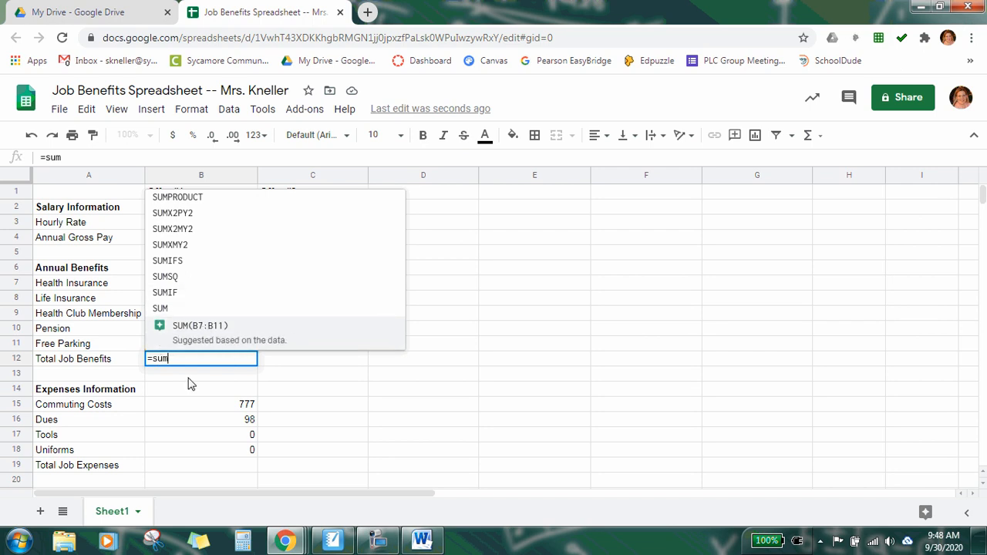
text(()
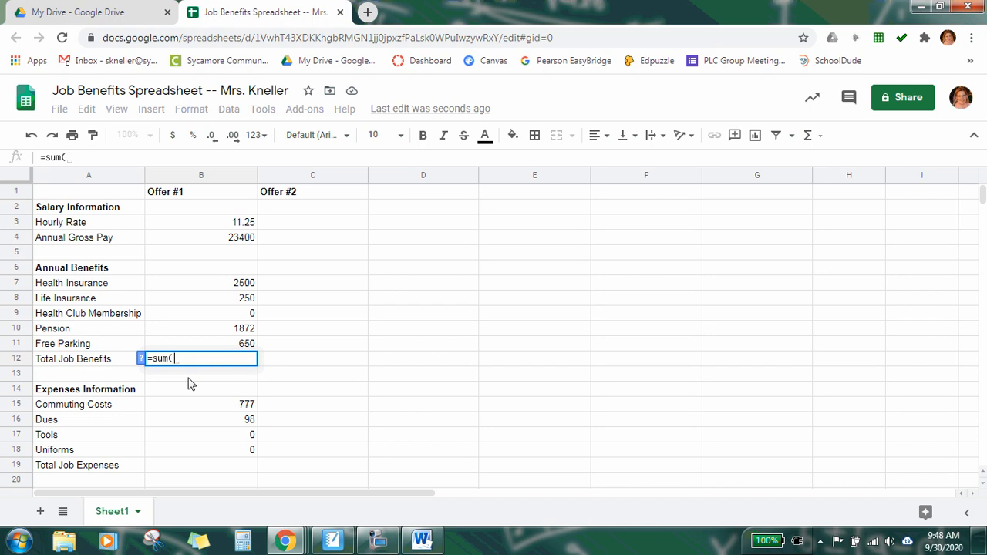
text(B7)
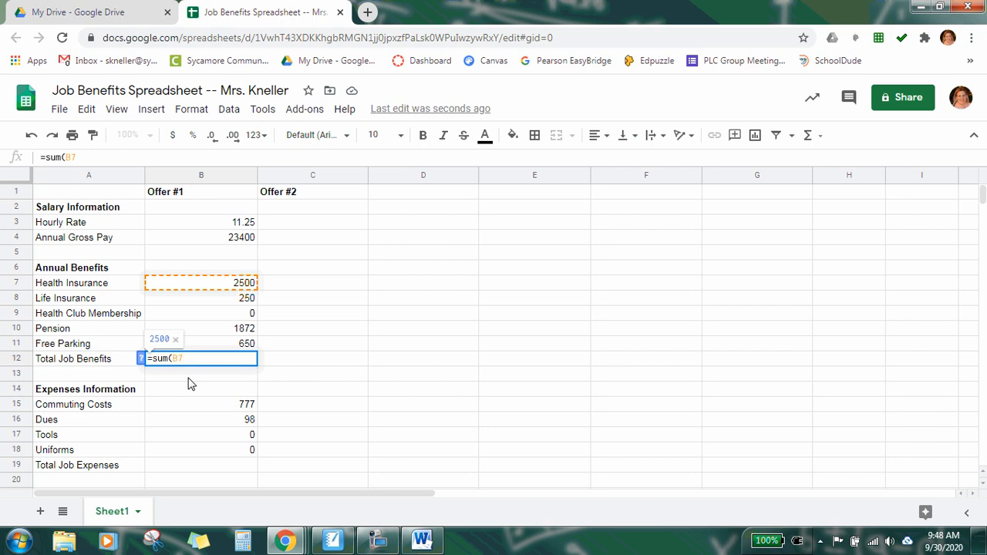
text(:)
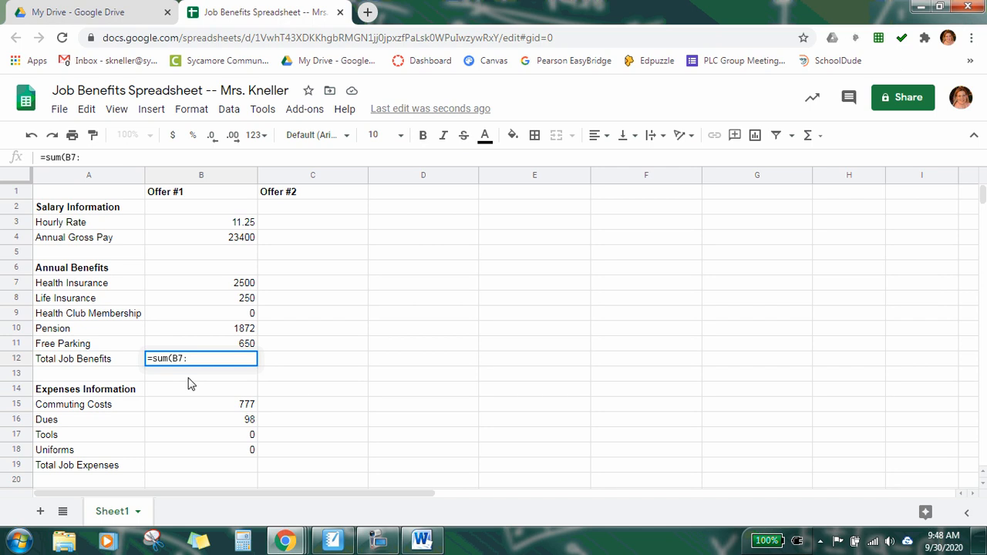
text(B11)
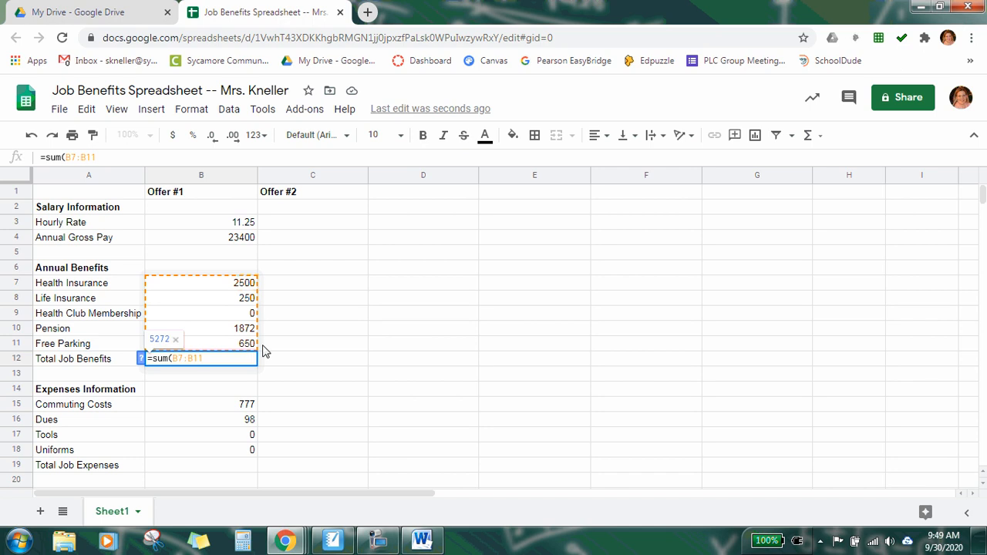
text())
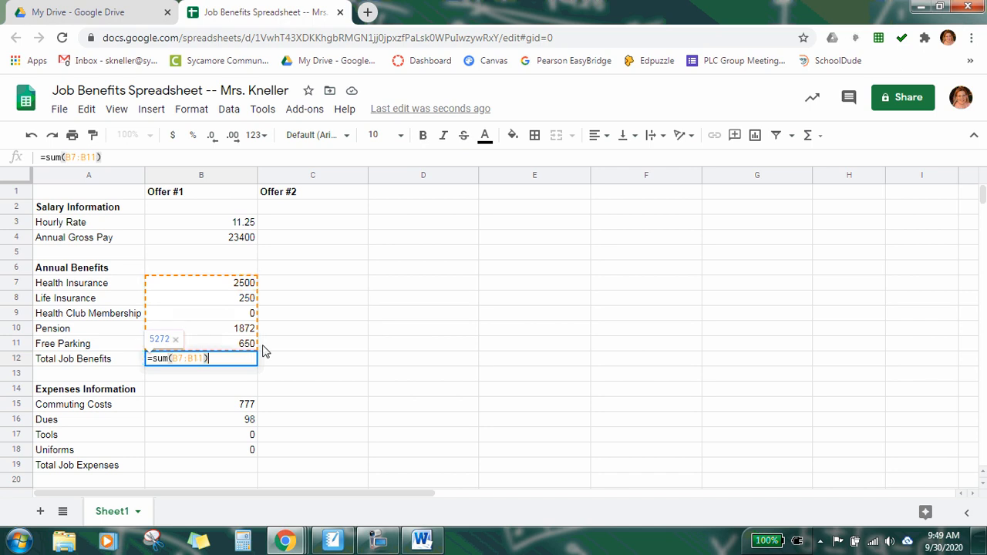
key(Return)
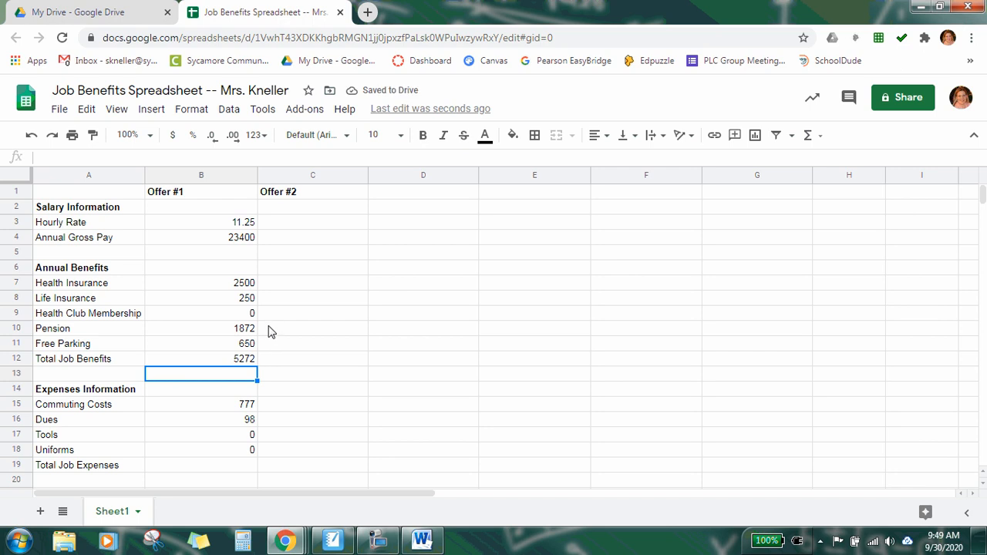
Step: Total the Offer #1 expenses in B19 with the formula =sum(B15:B18)
scroll(292, 332, down, 3)
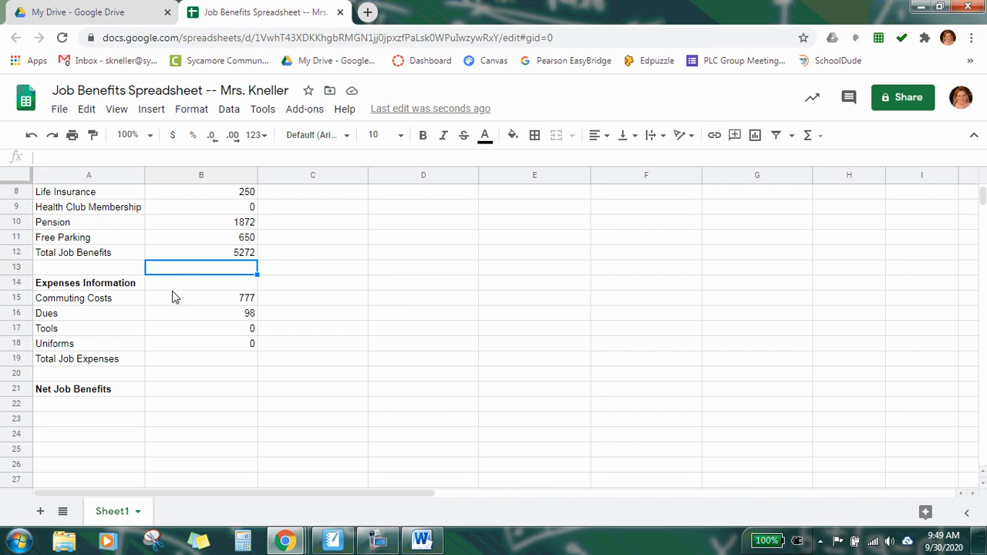
click(196, 300)
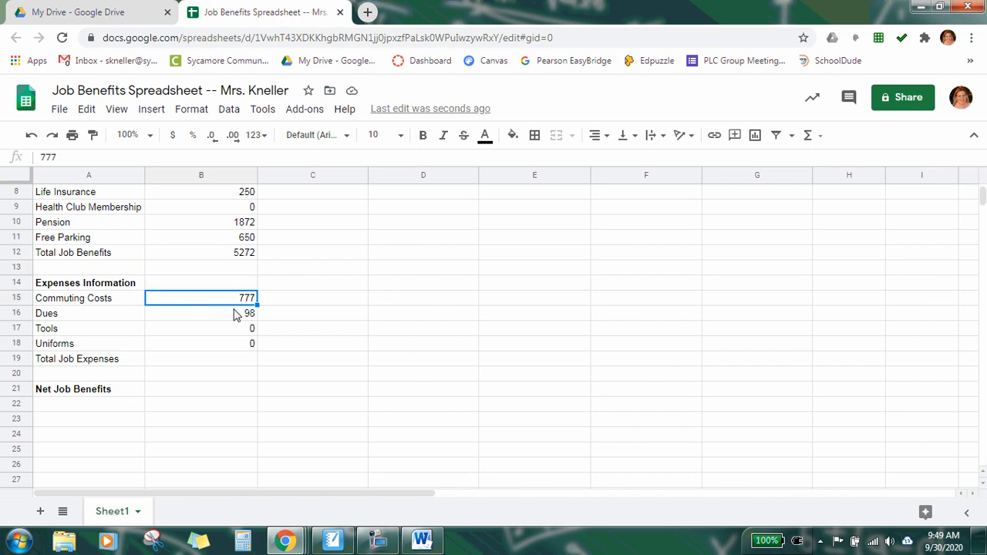
click(236, 313)
click(239, 330)
click(235, 347)
click(214, 364)
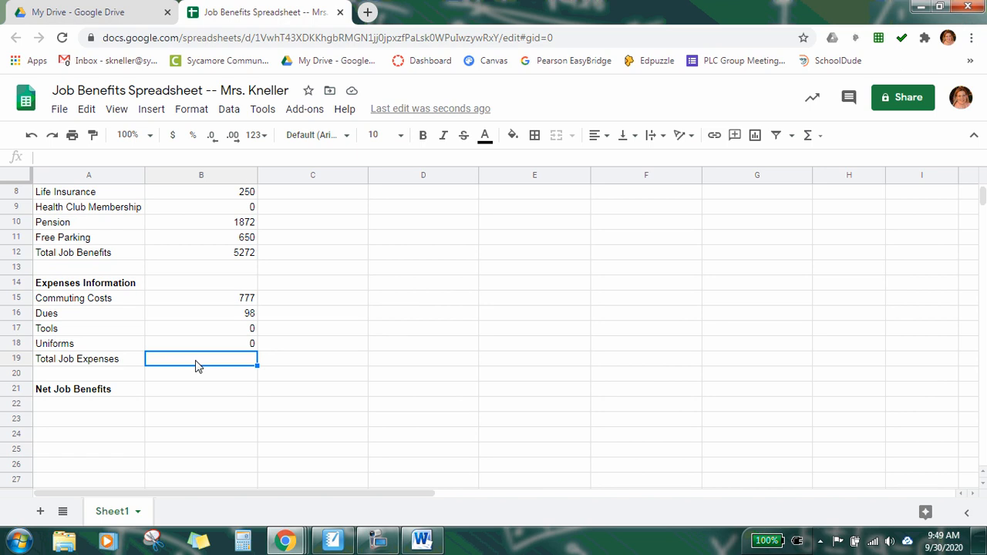
text(=)
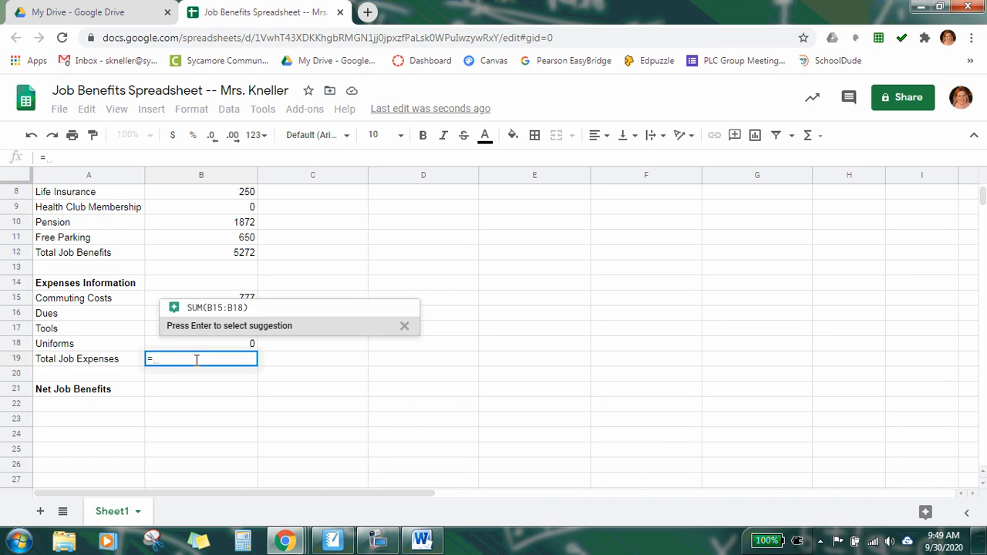
text(sum()
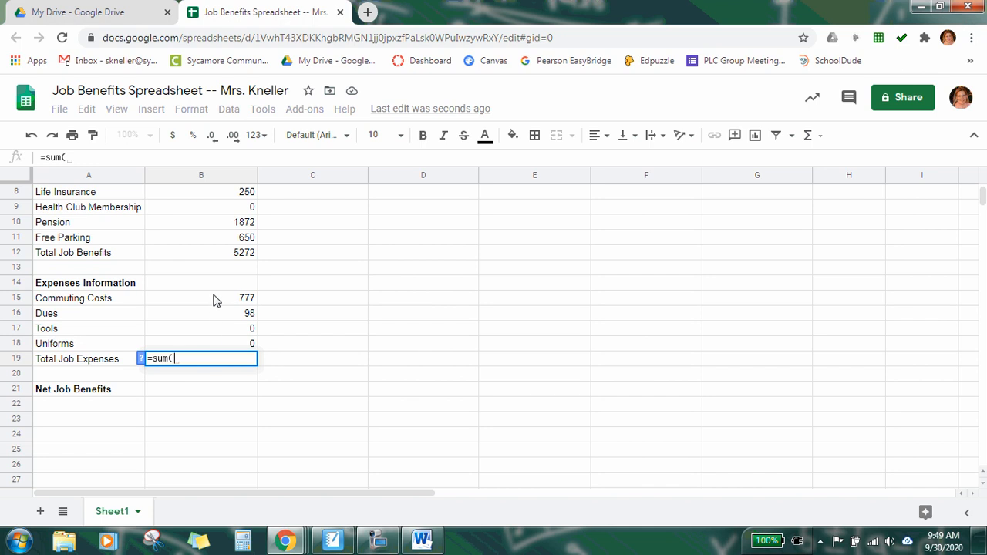
text(B1)
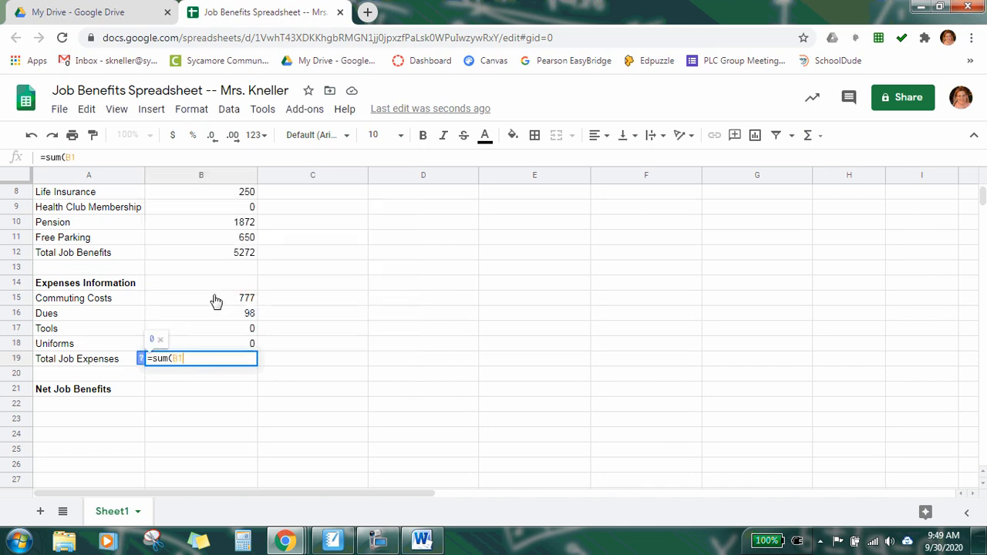
click(216, 301)
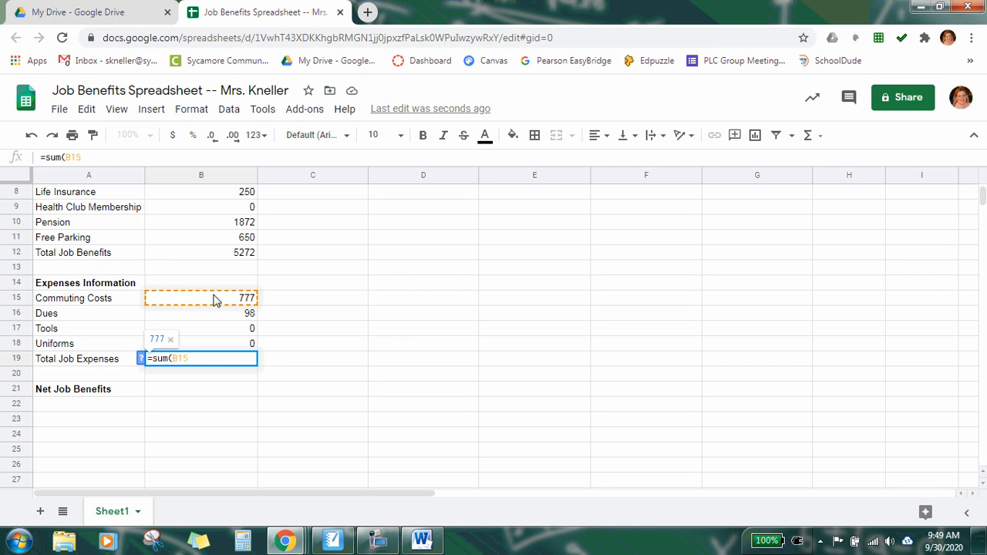
text(:)
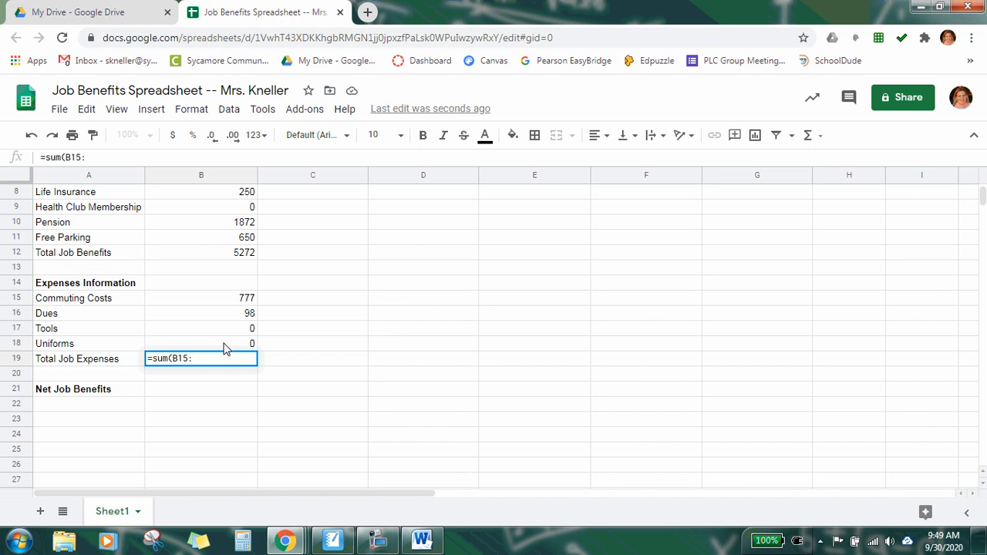
text(B)
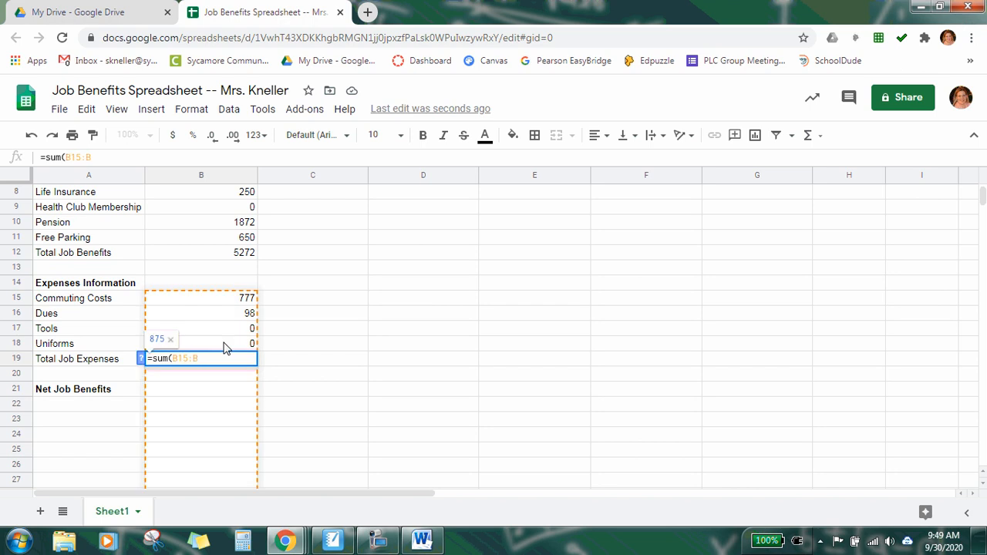
text(18)
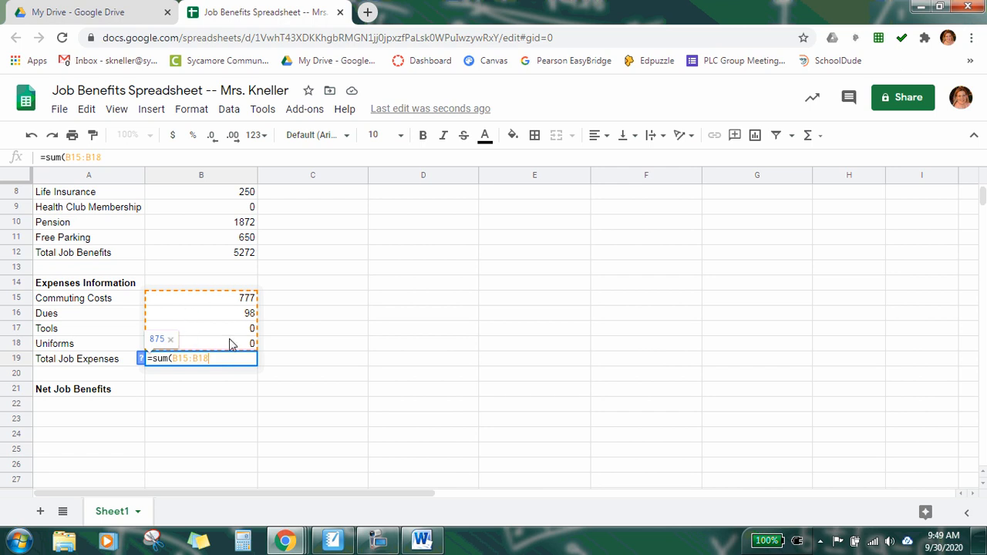
text())
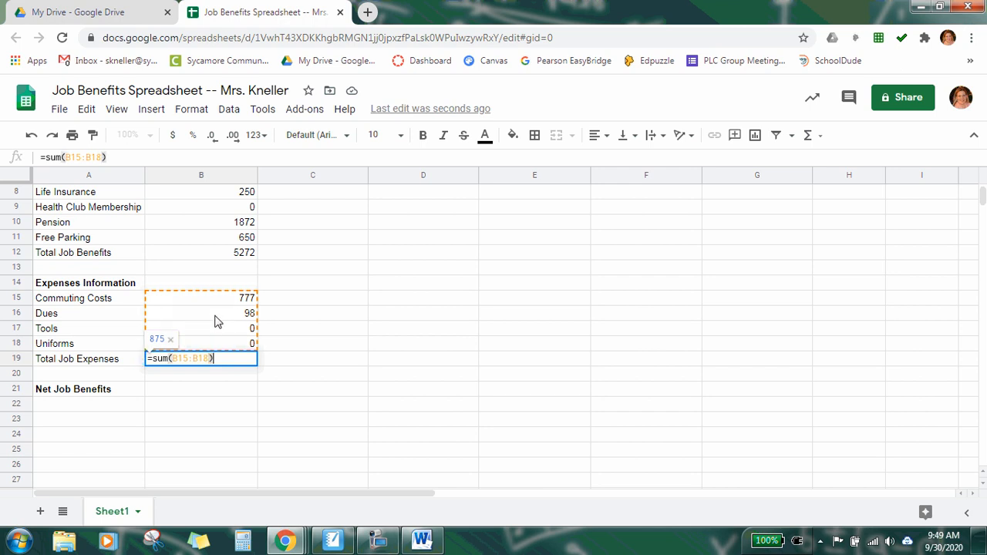
key(Return)
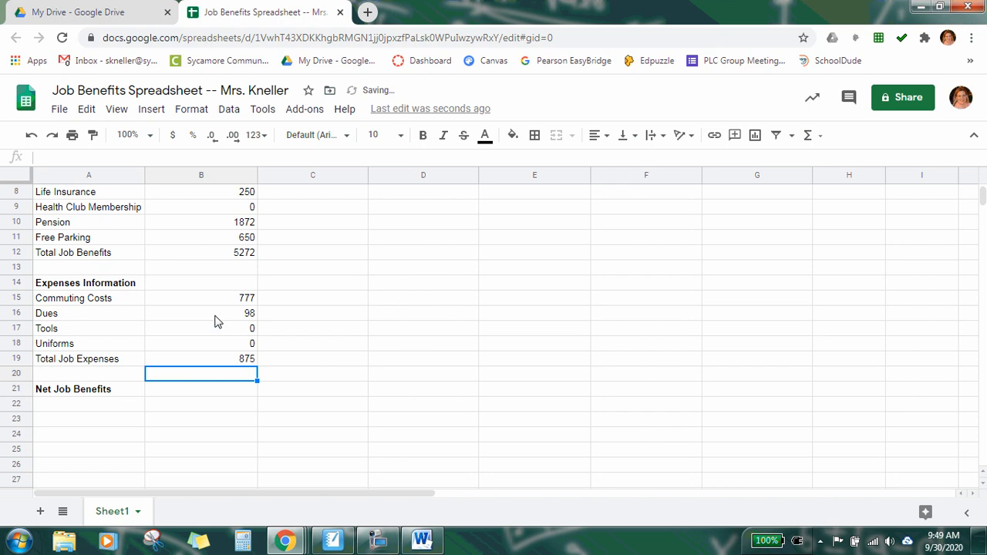
Step: Enter the Offer #1 net job benefits formula =B4+B12-B19 in B21
click(202, 395)
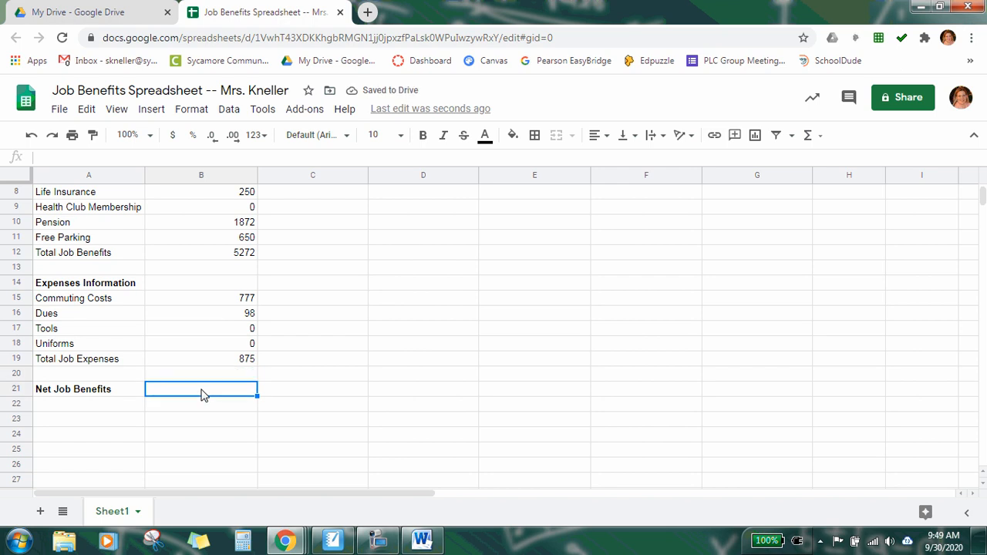
scroll(199, 395, up, 3)
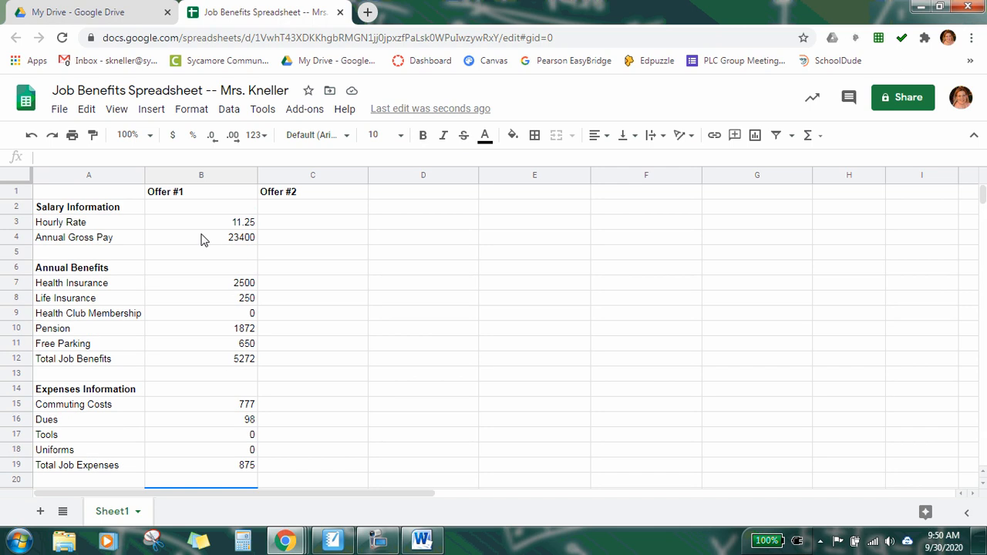
scroll(198, 309, down, 2)
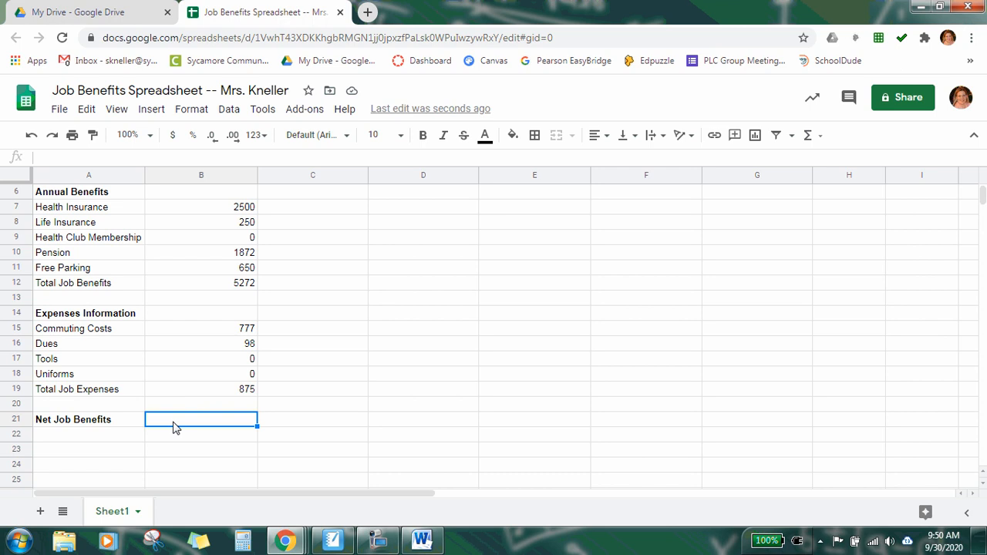
text(=)
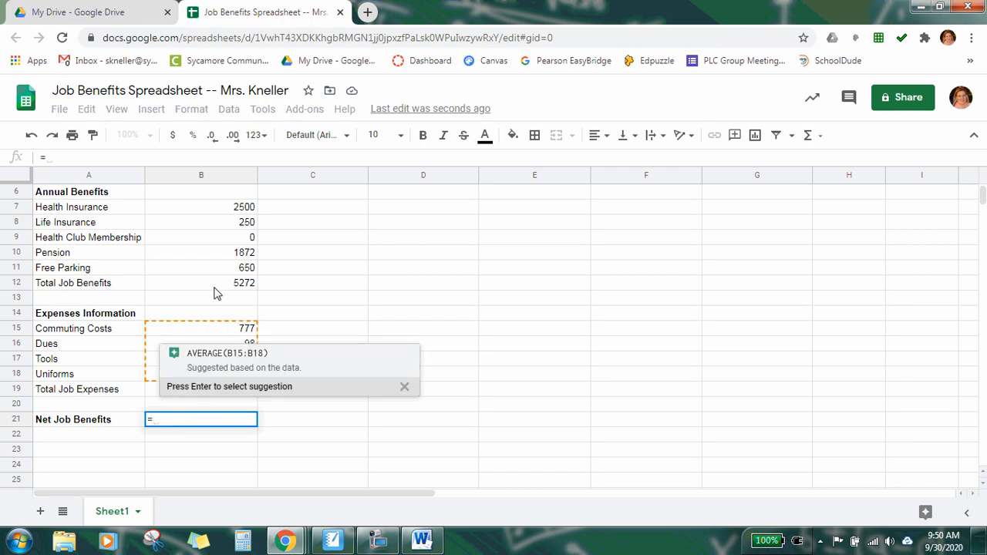
scroll(216, 292, up, 2)
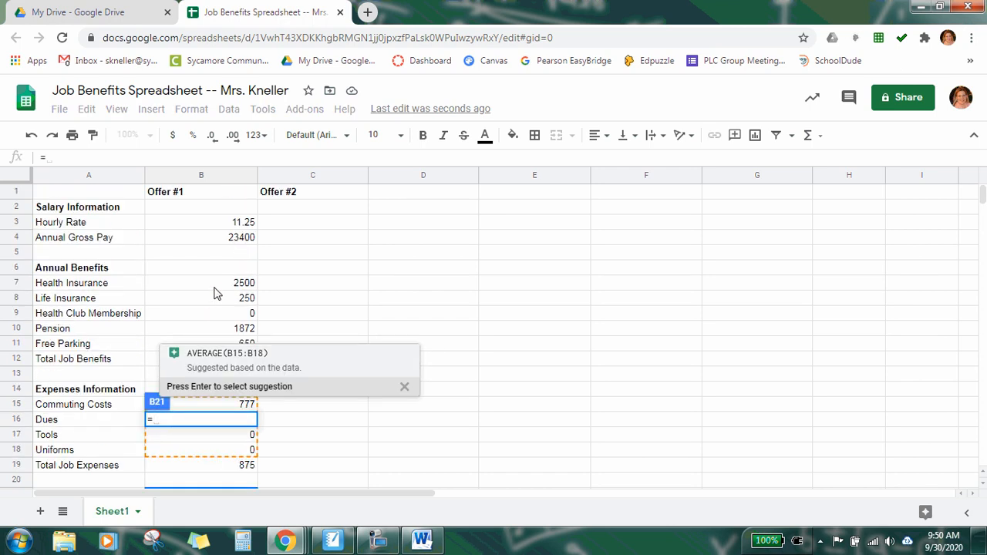
click(179, 242)
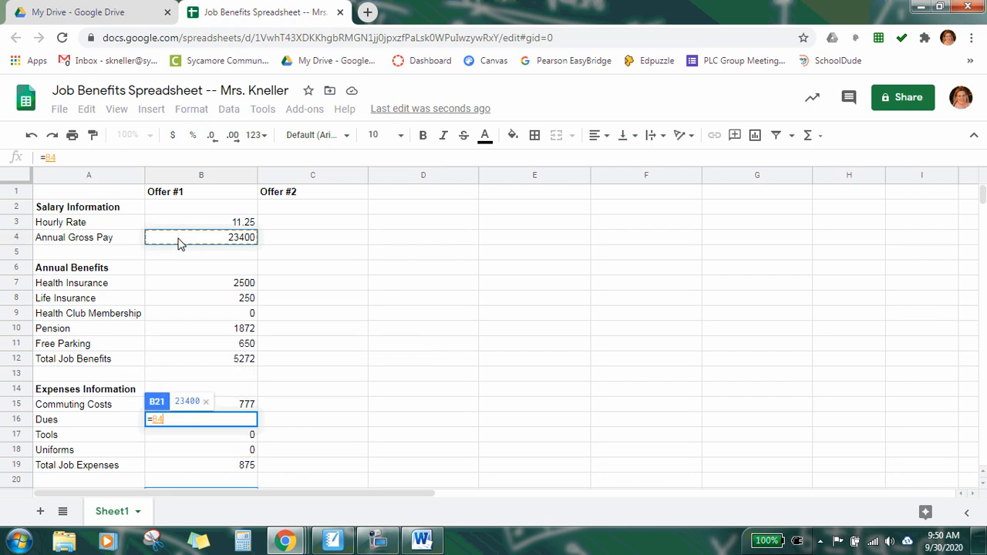
text(+)
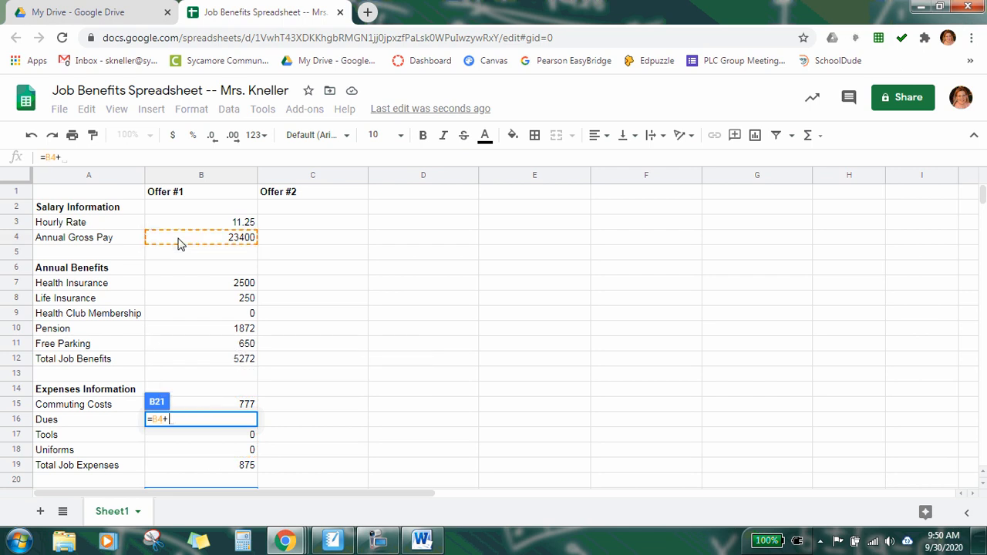
click(193, 363)
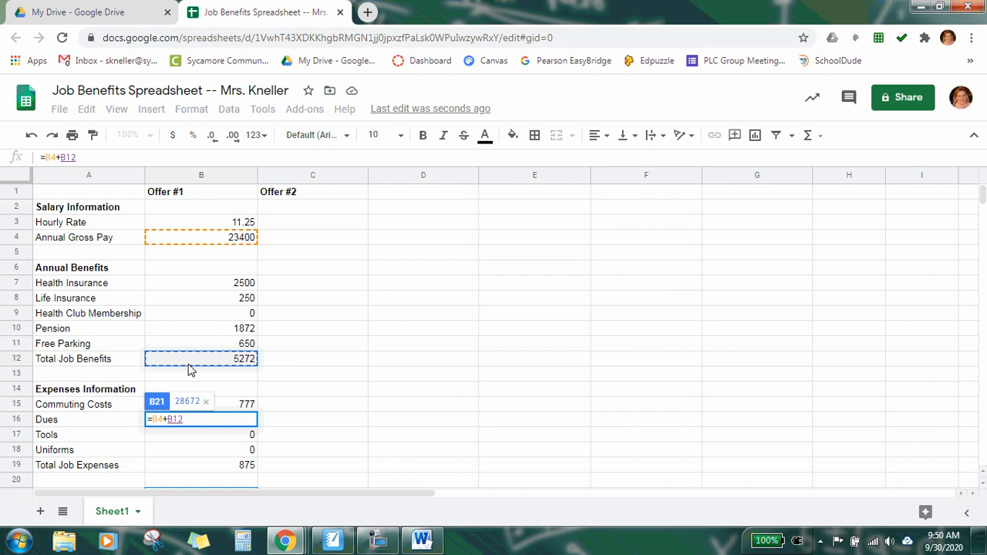
scroll(189, 369, down, 3)
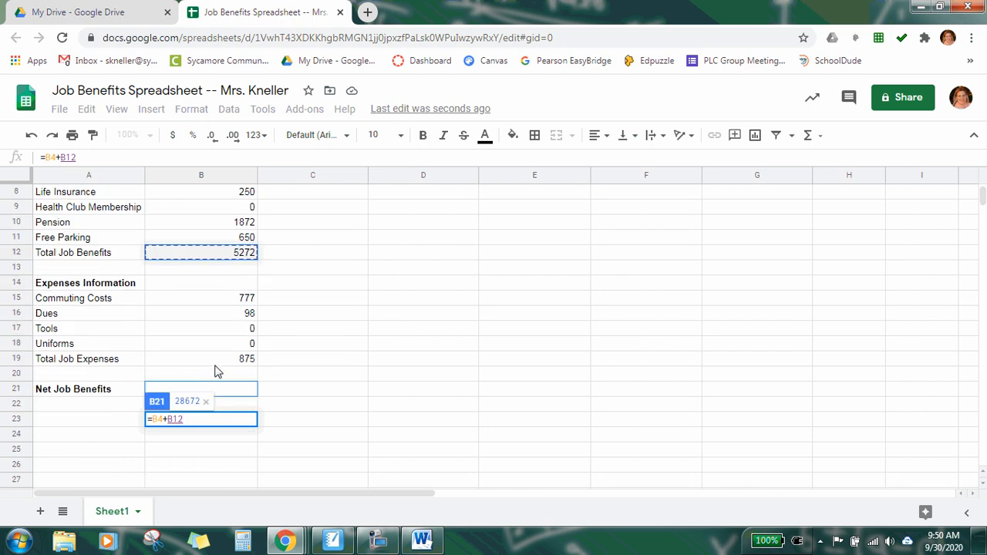
text(-)
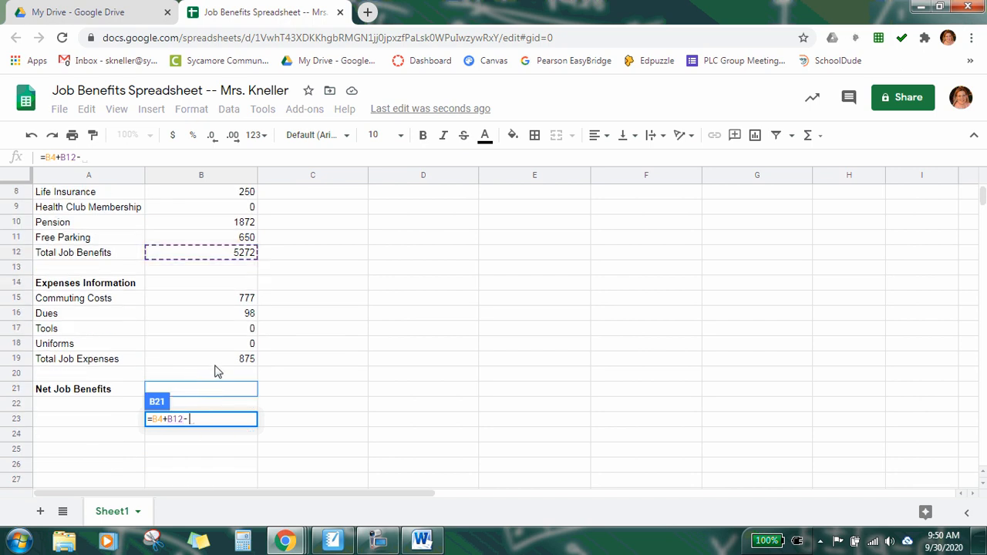
click(216, 362)
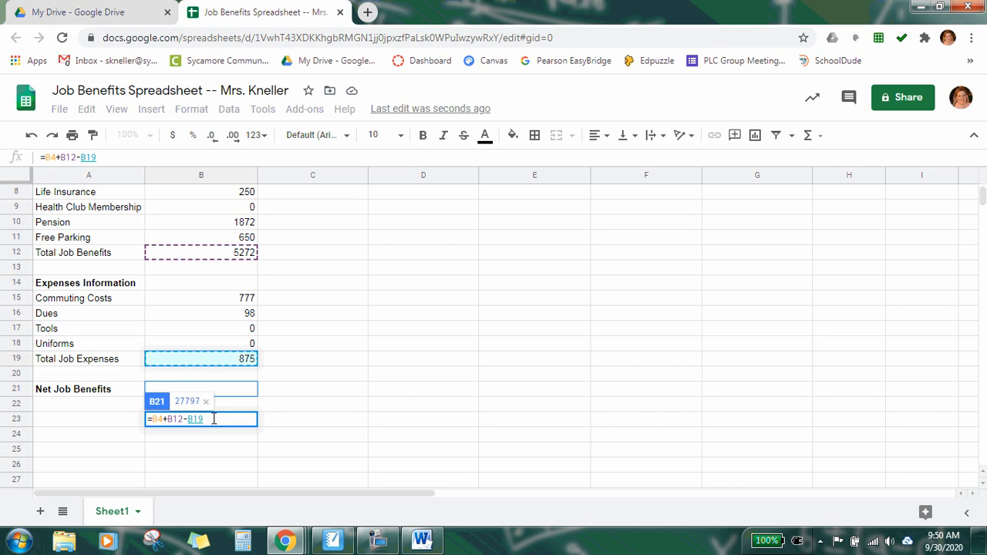
key(Return)
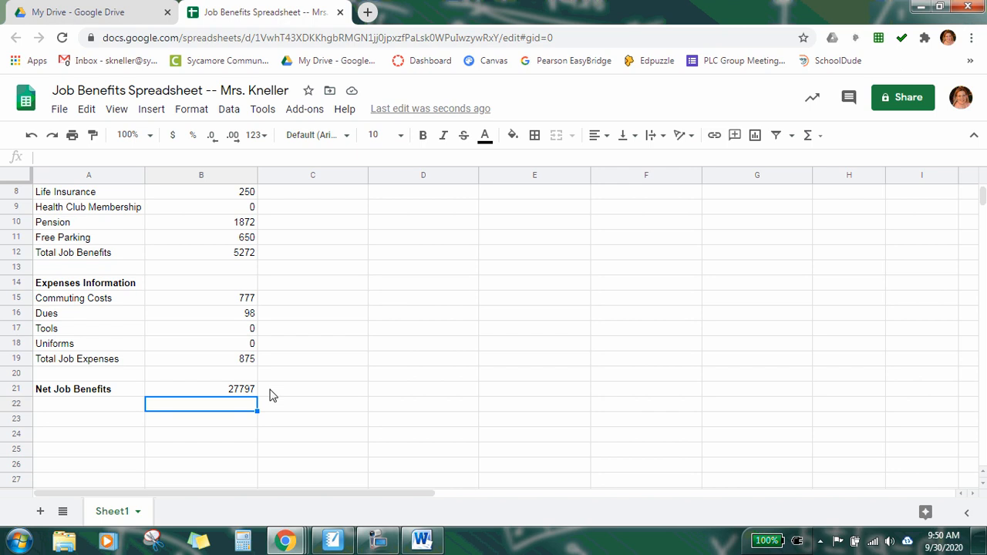
scroll(310, 339, up, 1)
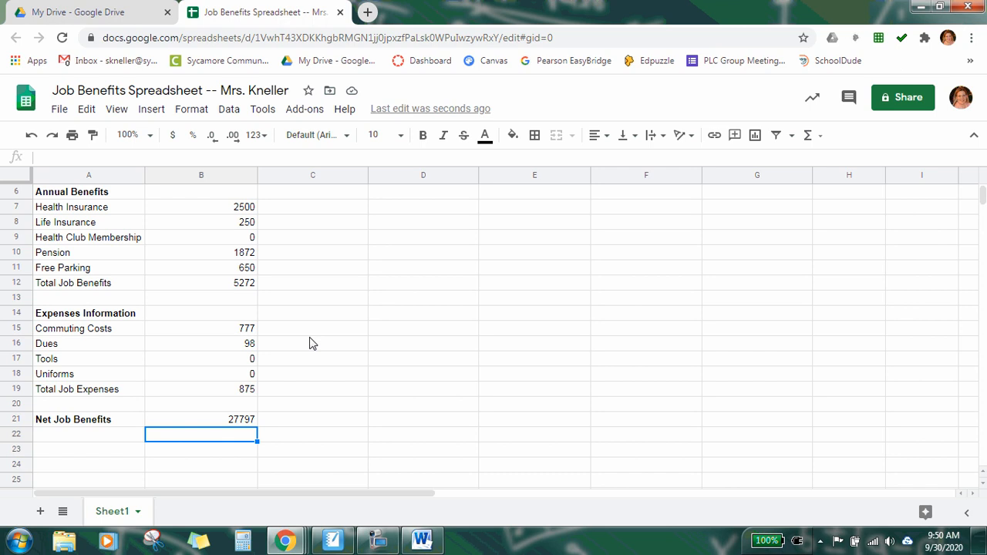
scroll(310, 344, up, 3)
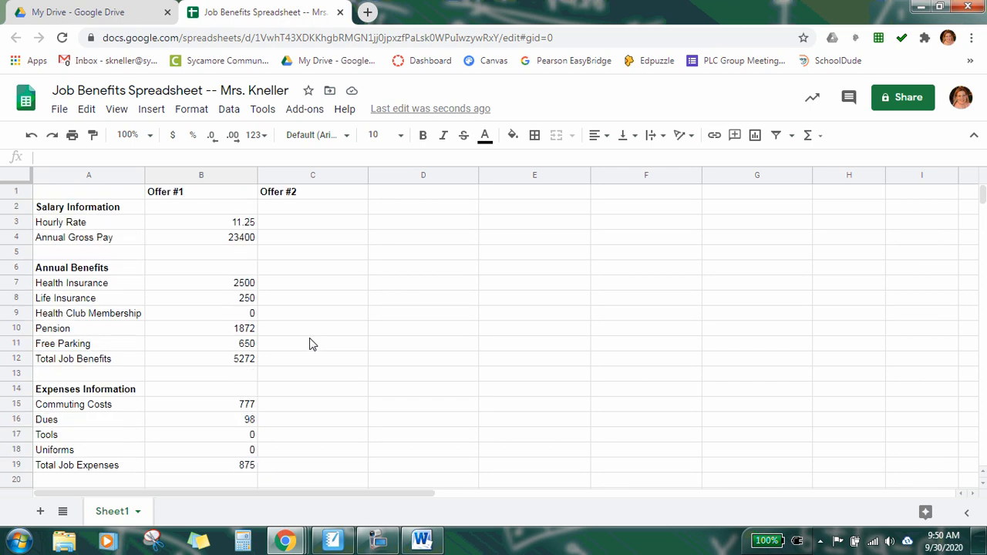
click(377, 541)
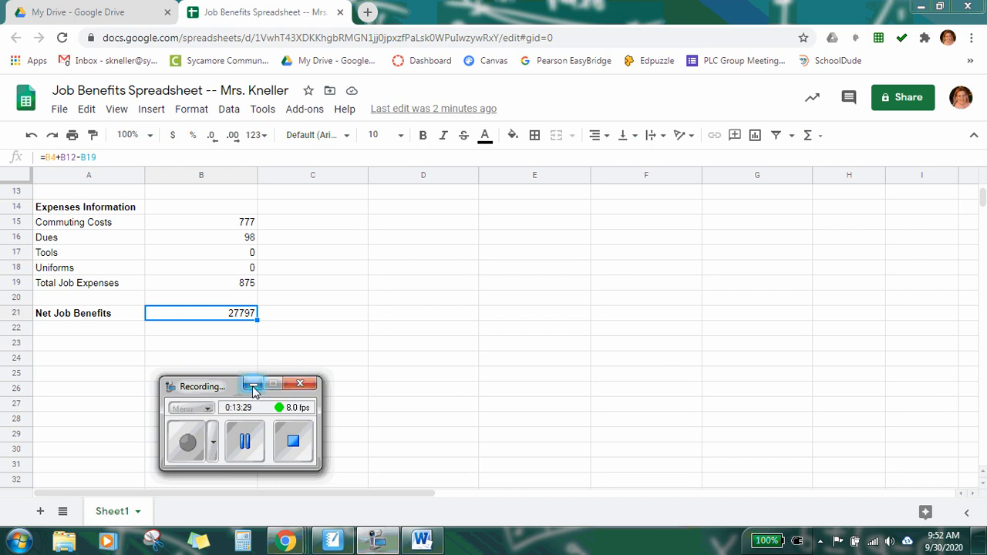
click(253, 384)
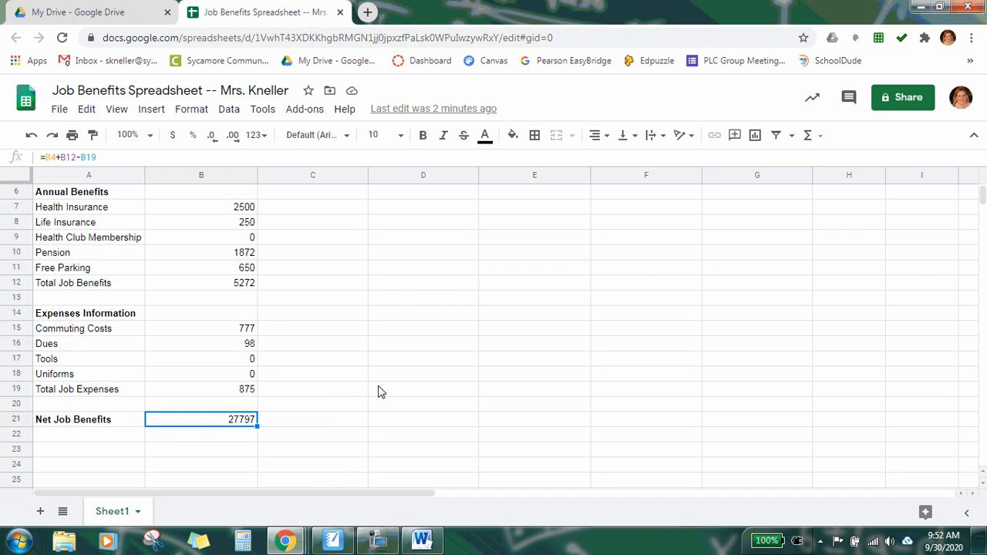
scroll(379, 392, up, 3)
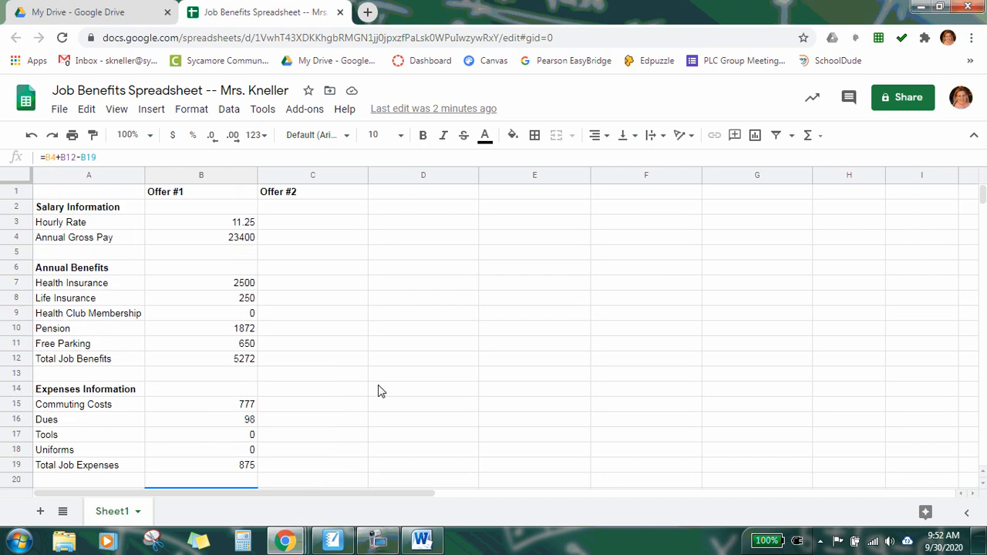
Step: Review the assignment instructions and job offer data in the Word document
click(307, 229)
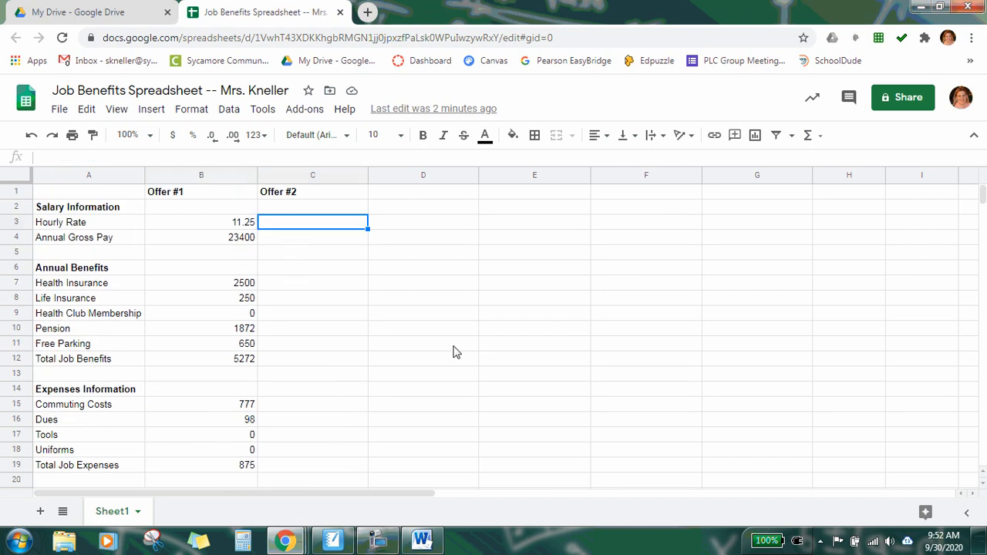
click(422, 540)
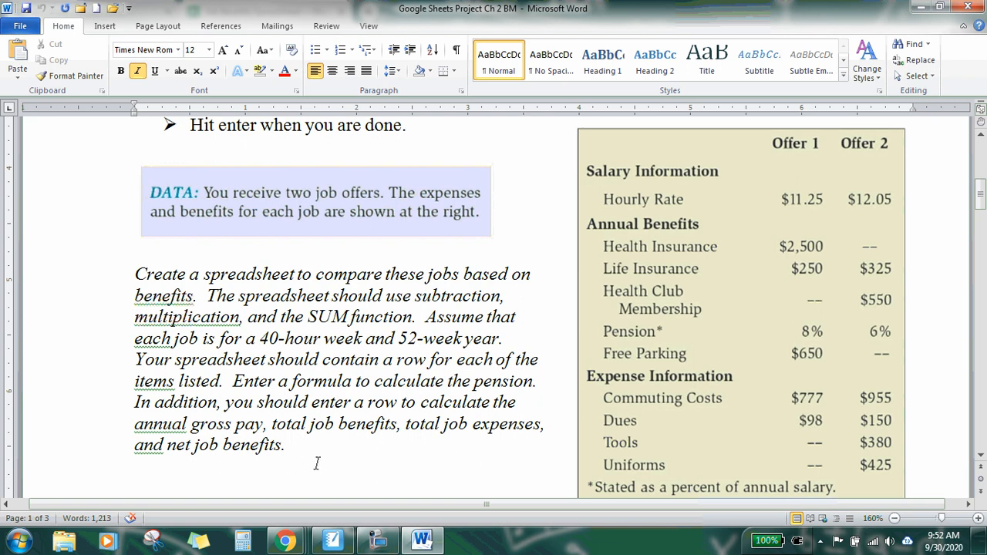
drag(134, 424, 528, 458)
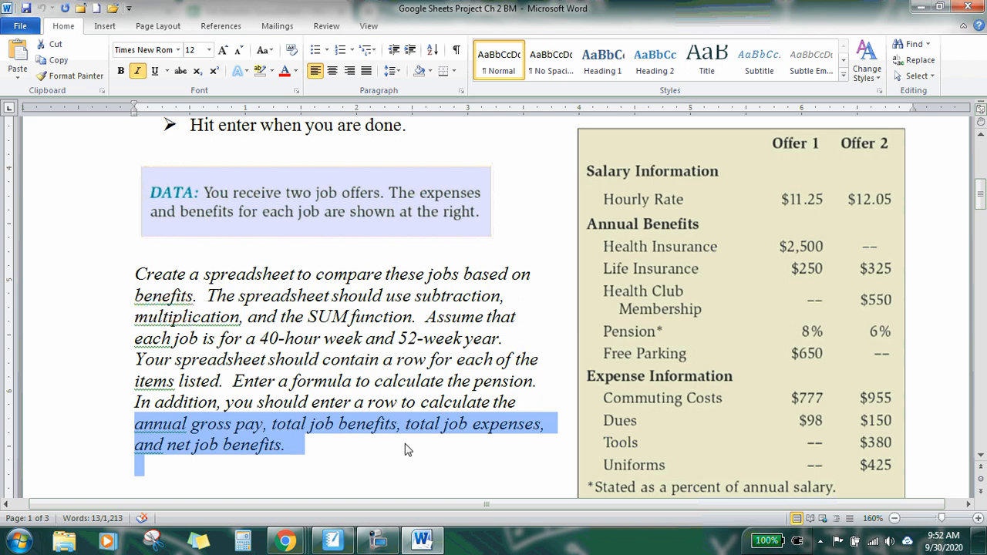
click(408, 450)
click(421, 541)
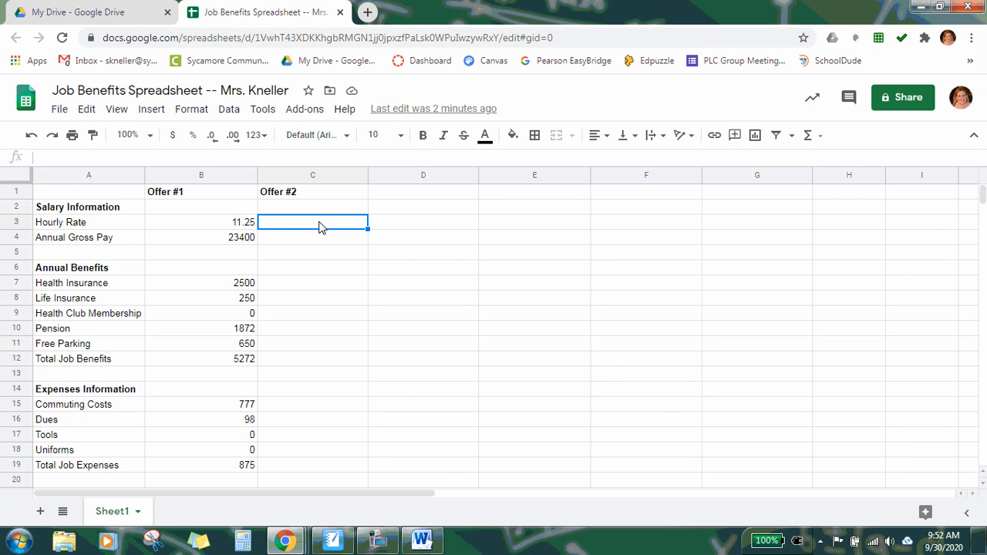
Step: Enter 12.05 as the Offer #2 hourly rate in C3 and fill the annual gross pay formula from B4 into C4
text(12)
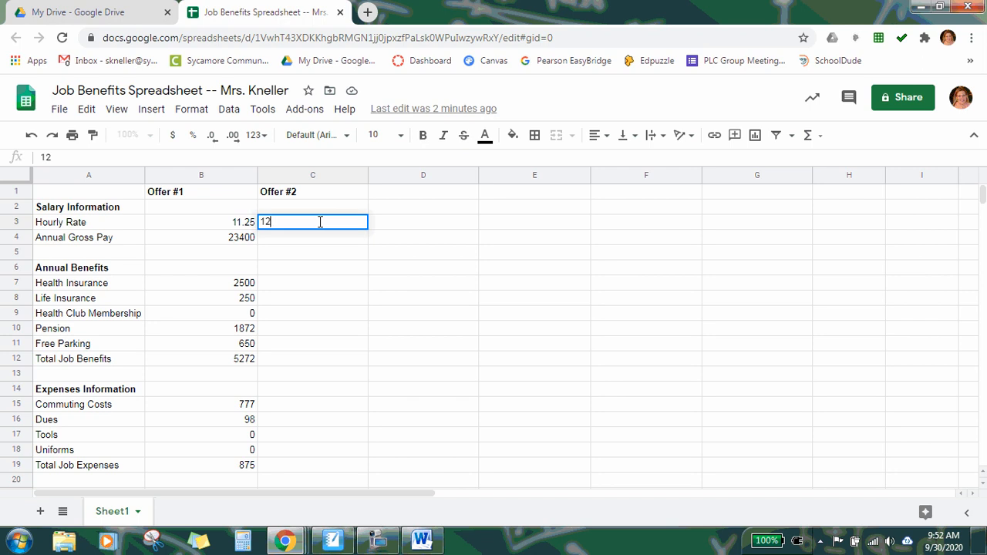
text(.05)
key(Return)
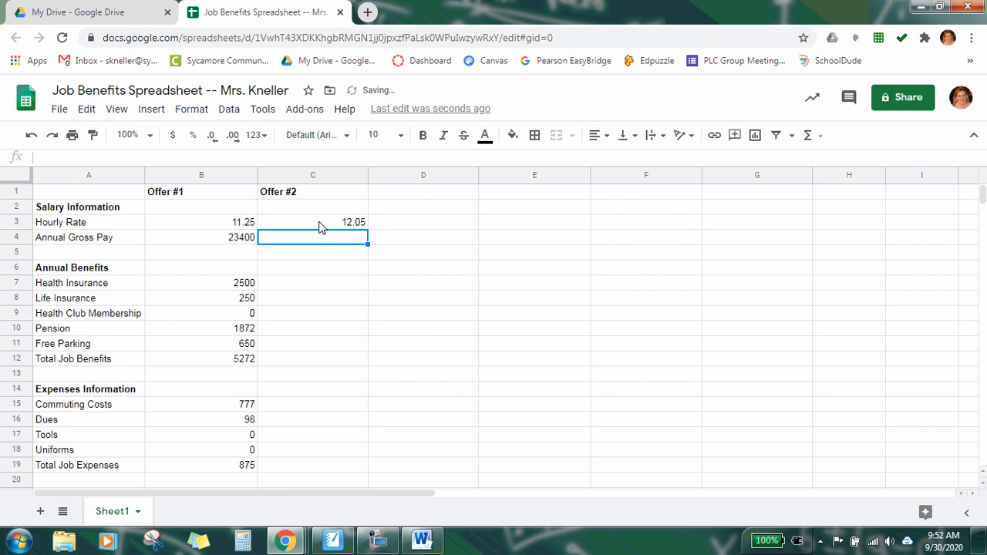
click(241, 243)
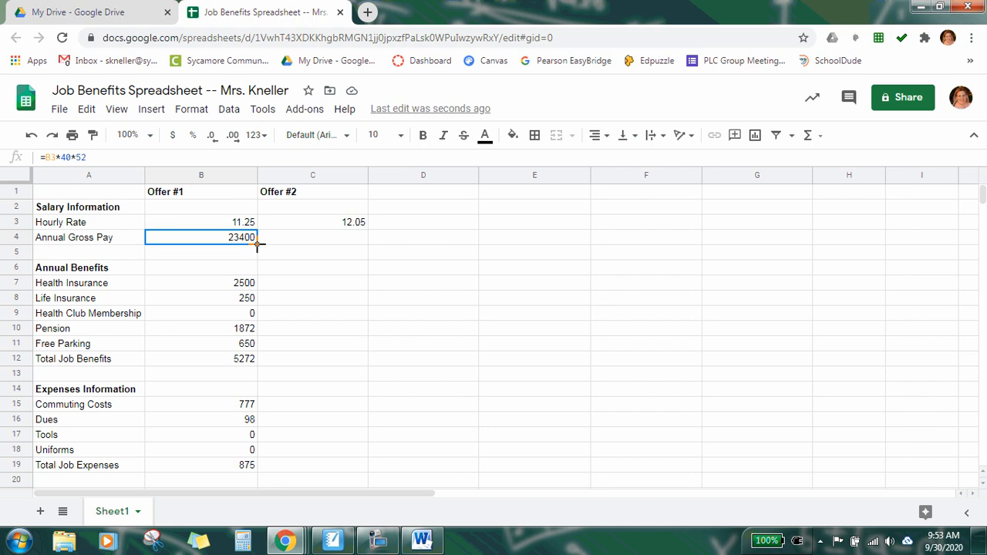
drag(257, 243, 363, 246)
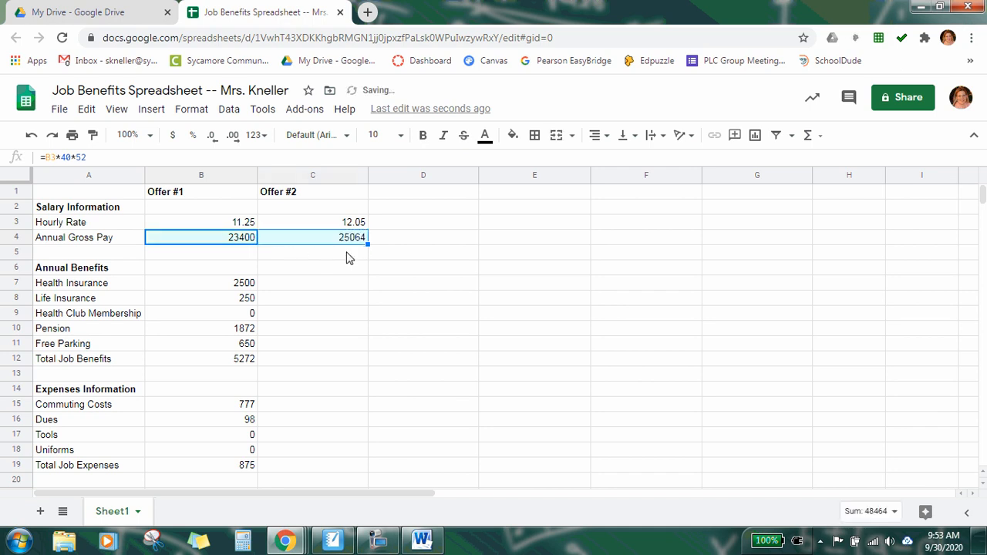
Step: Enter the Offer #2 benefits: 0 for health insurance, 325 for life insurance and 550 for health club membership
click(346, 258)
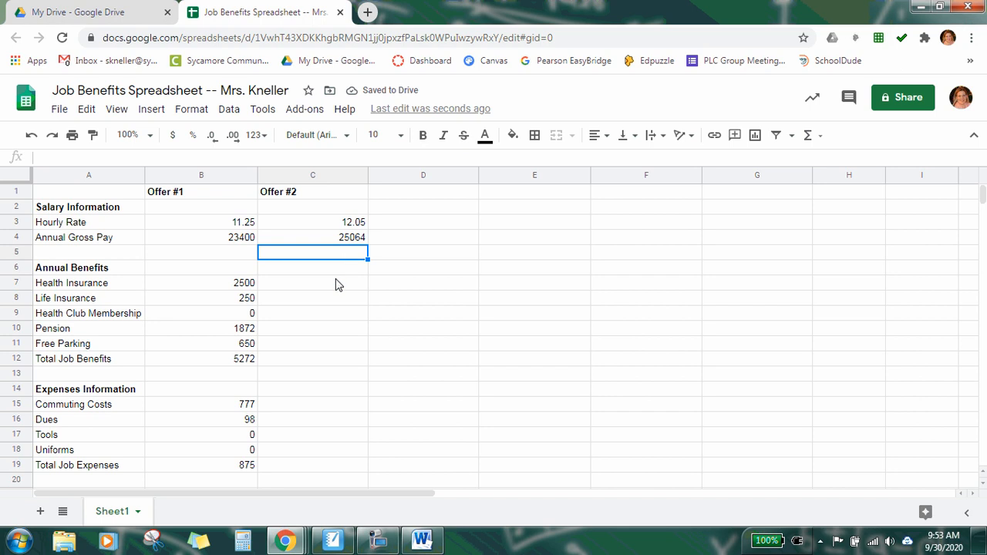
click(337, 282)
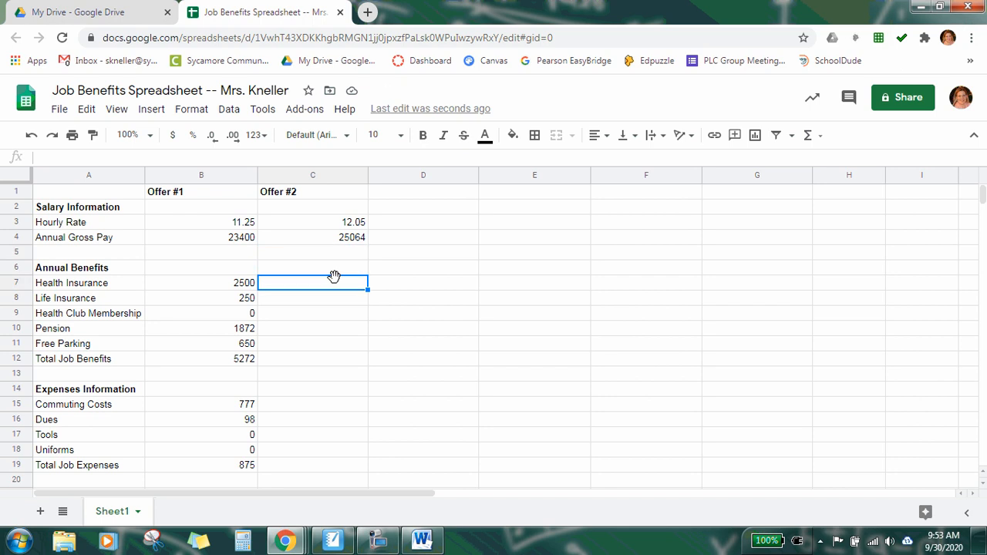
click(422, 540)
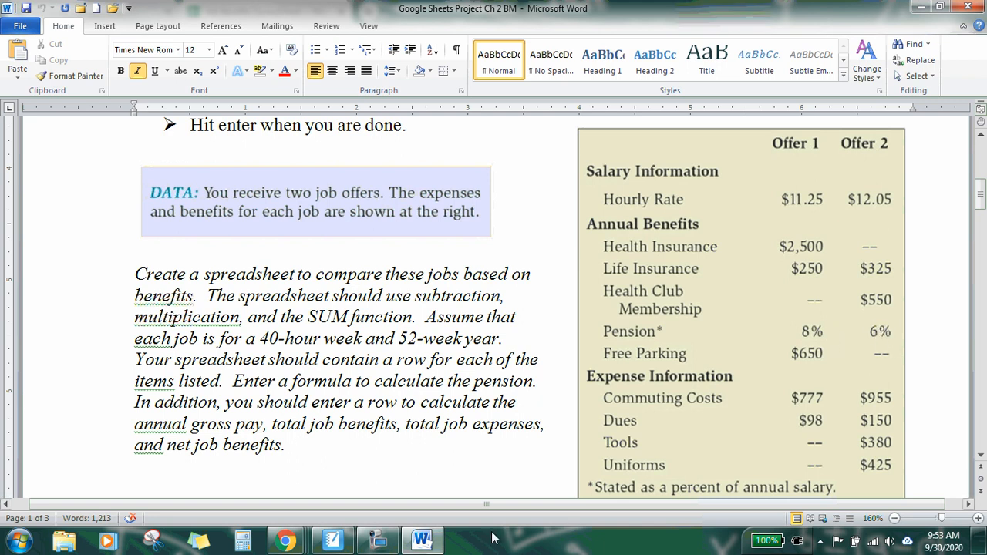
click(424, 542)
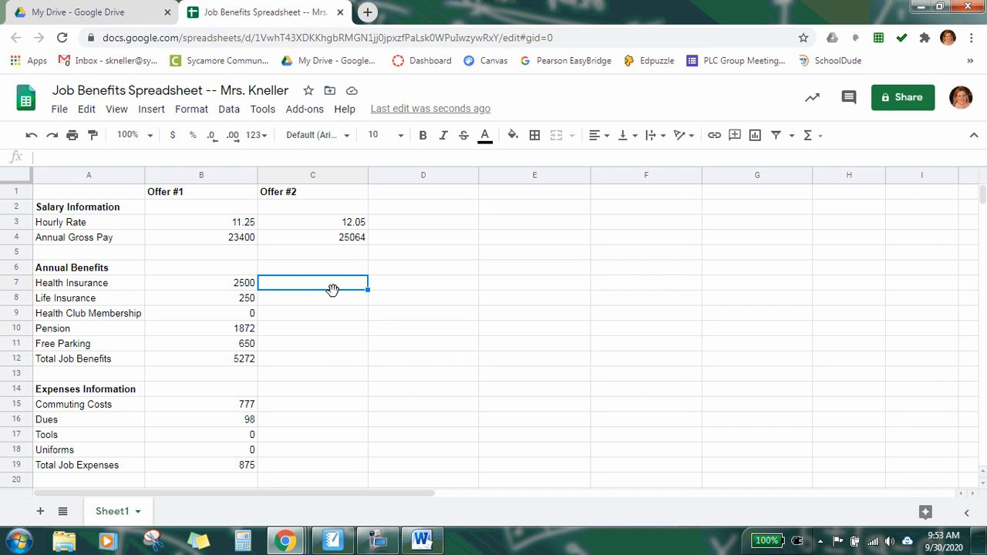
text(0)
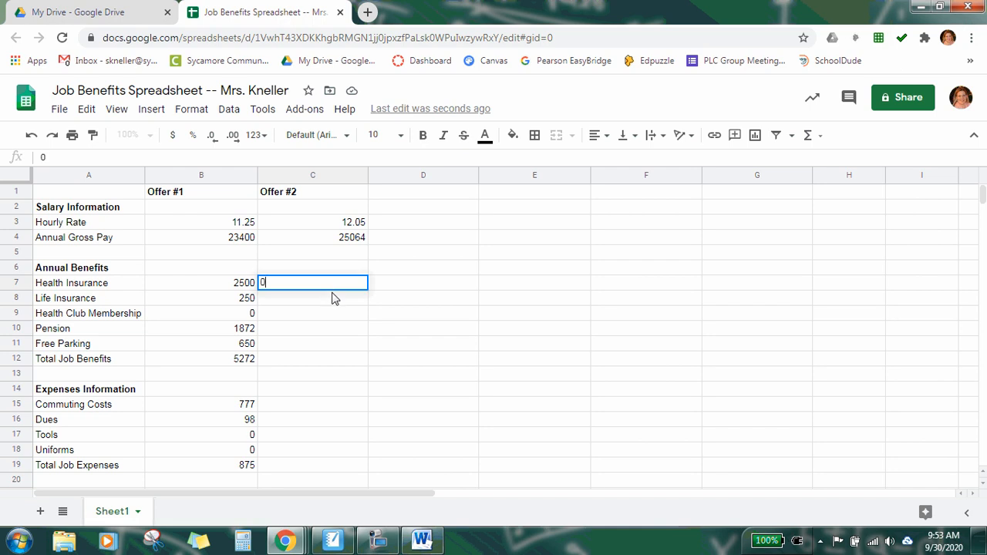
key(Return)
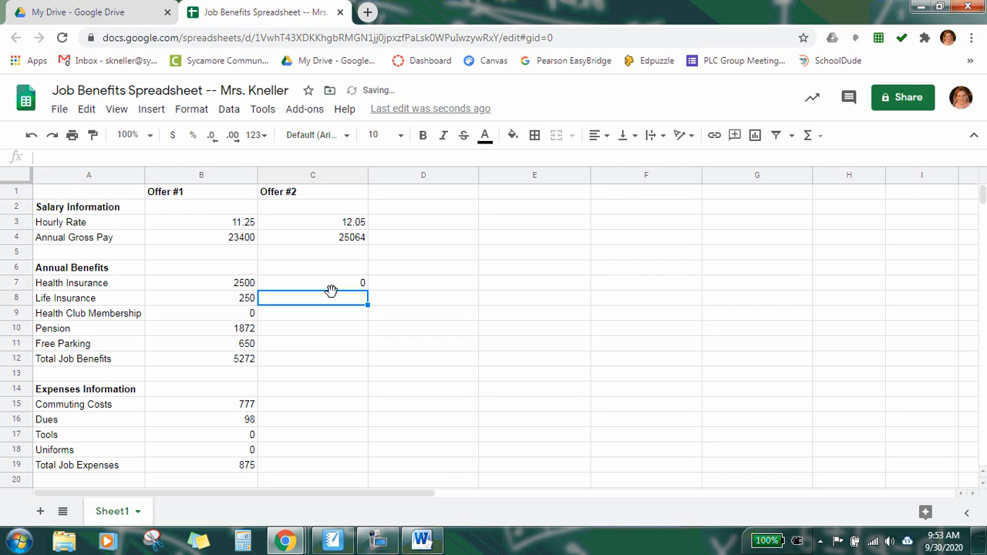
text(325)
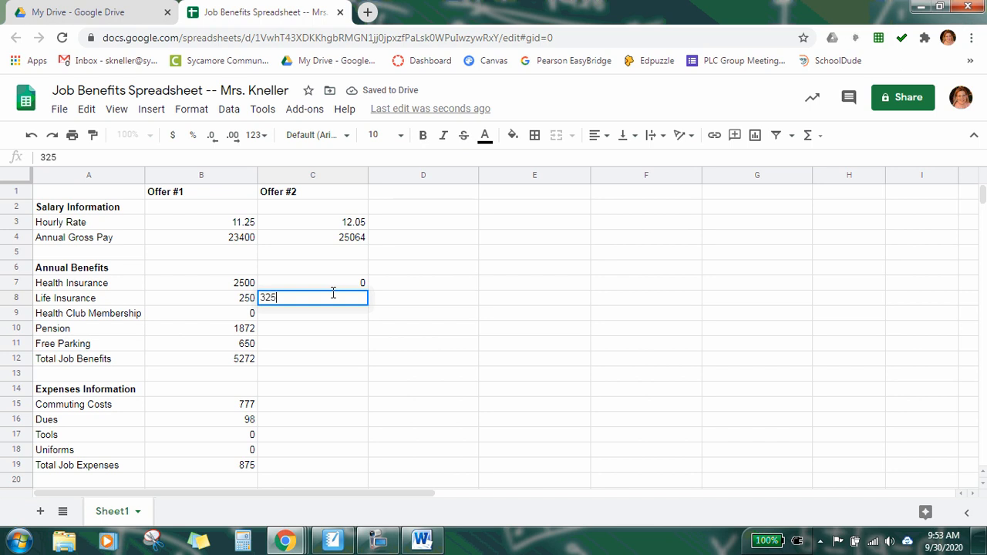
key(Return)
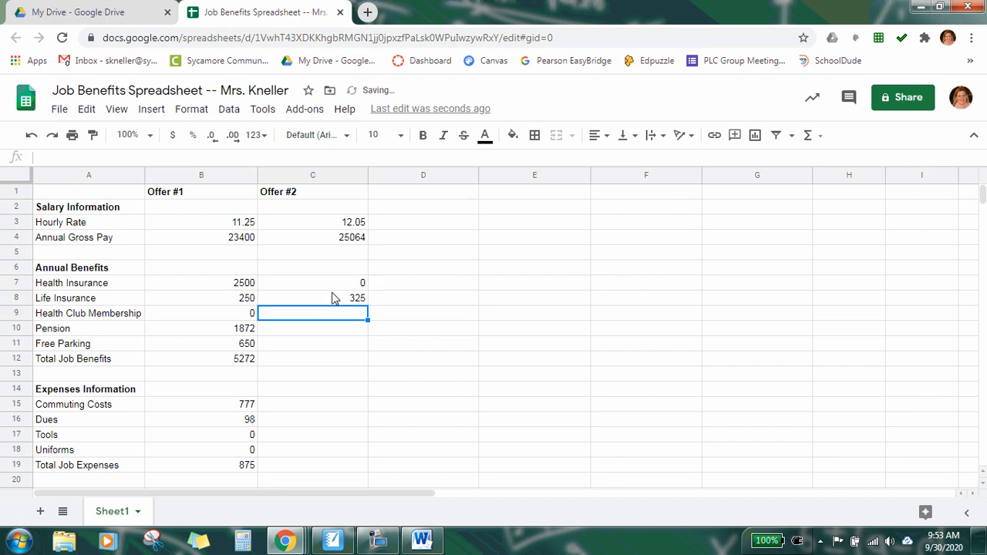
text(550)
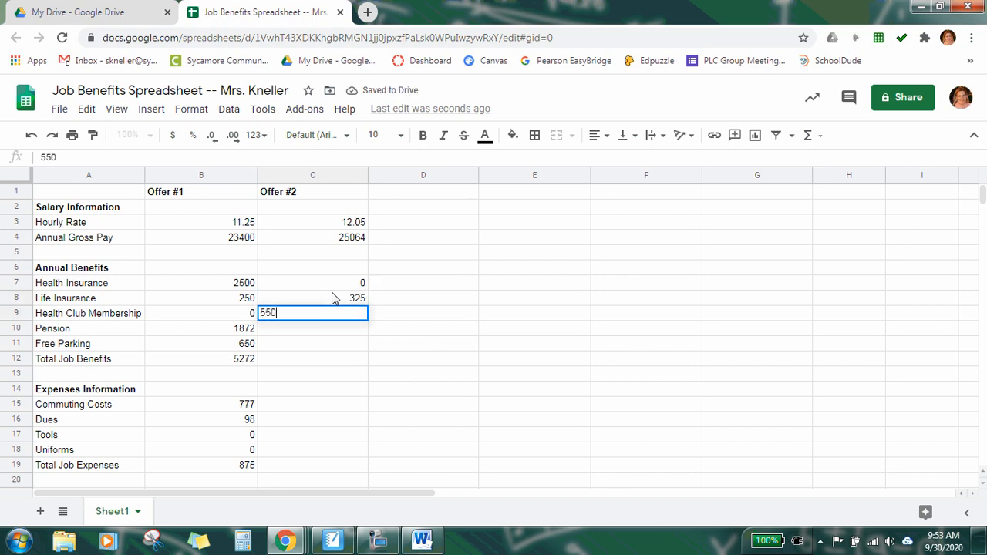
key(Return)
key(Return)
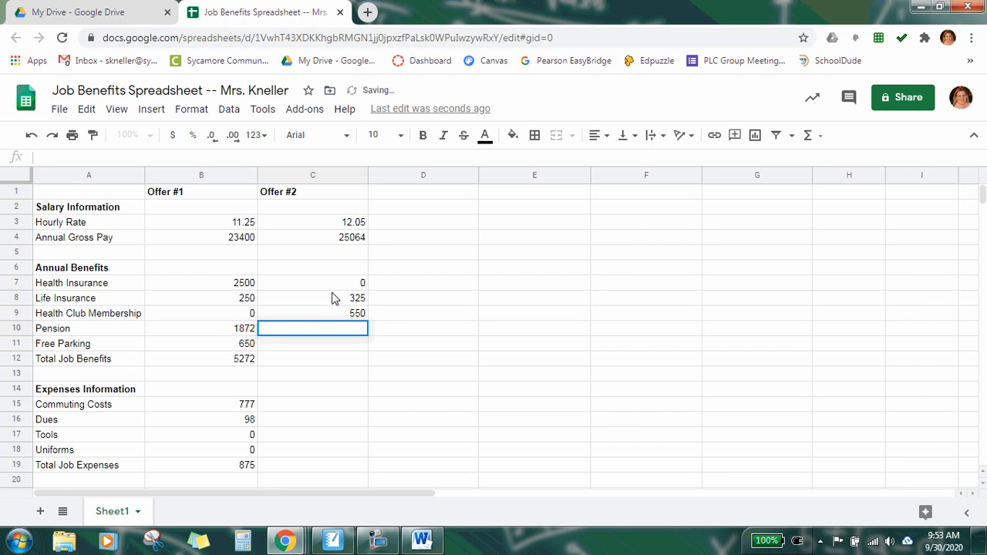
key(Return)
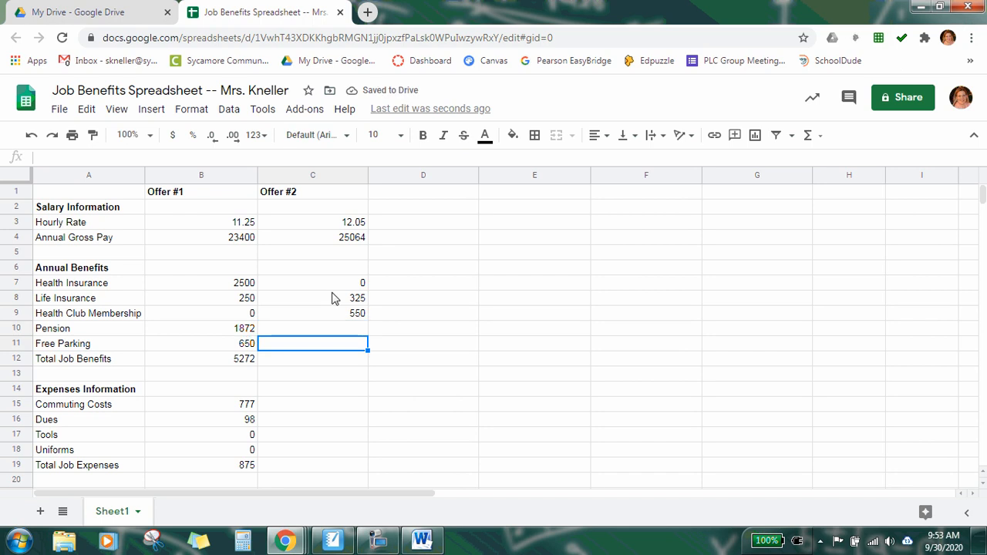
Step: Enter 0 as the Offer #2 free parking value in C11
text(0)
key(Return)
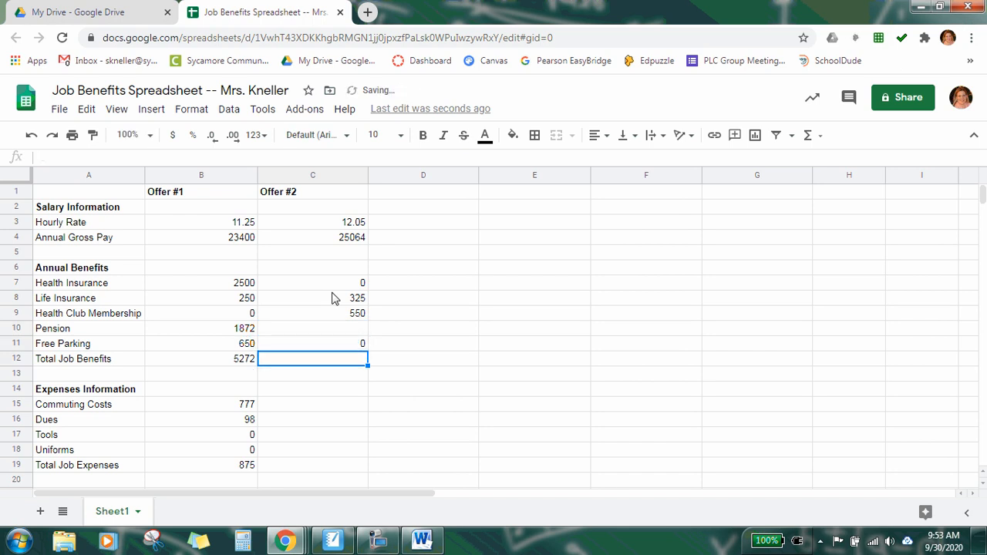
click(238, 363)
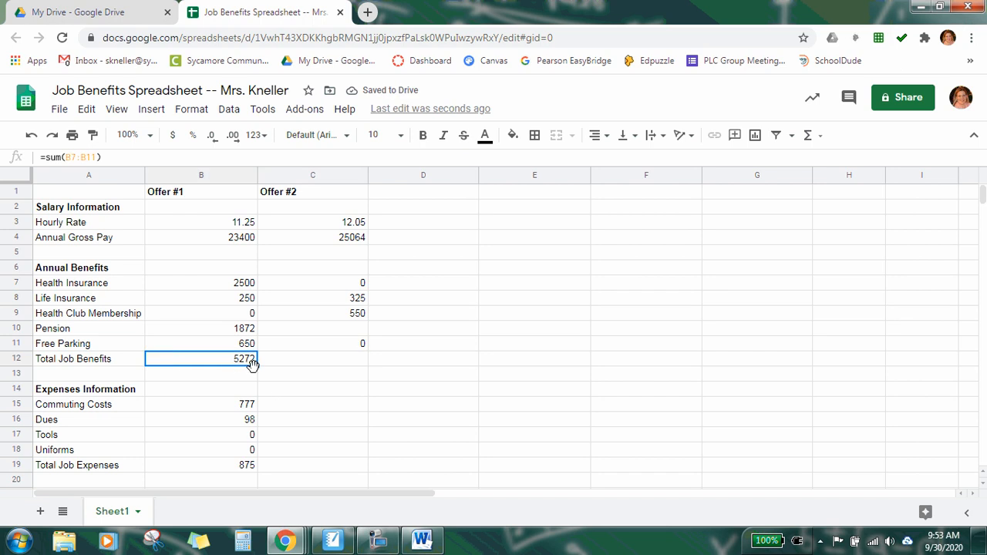
Step: Enter the Offer #2 pension formula =0.06*C4 in C10
click(313, 333)
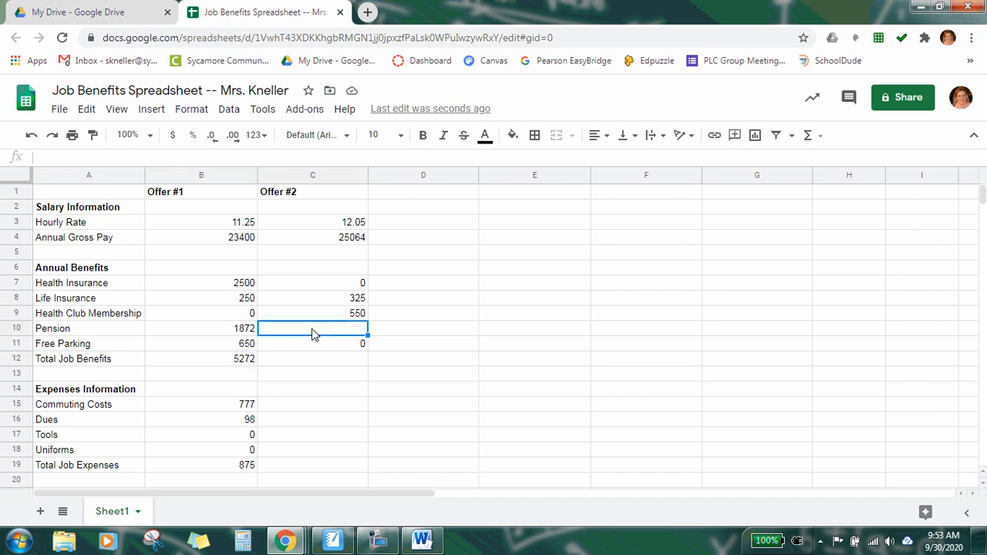
click(224, 336)
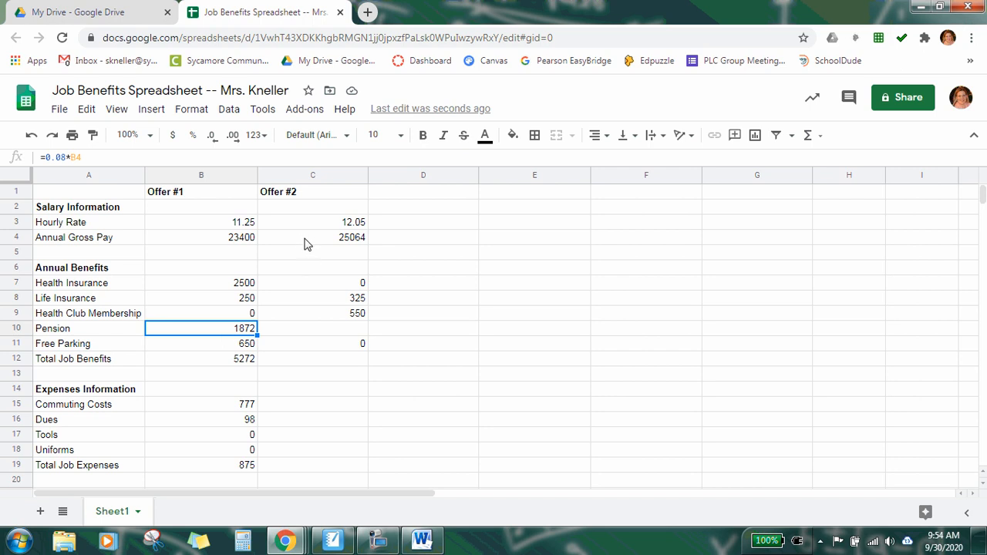
click(301, 332)
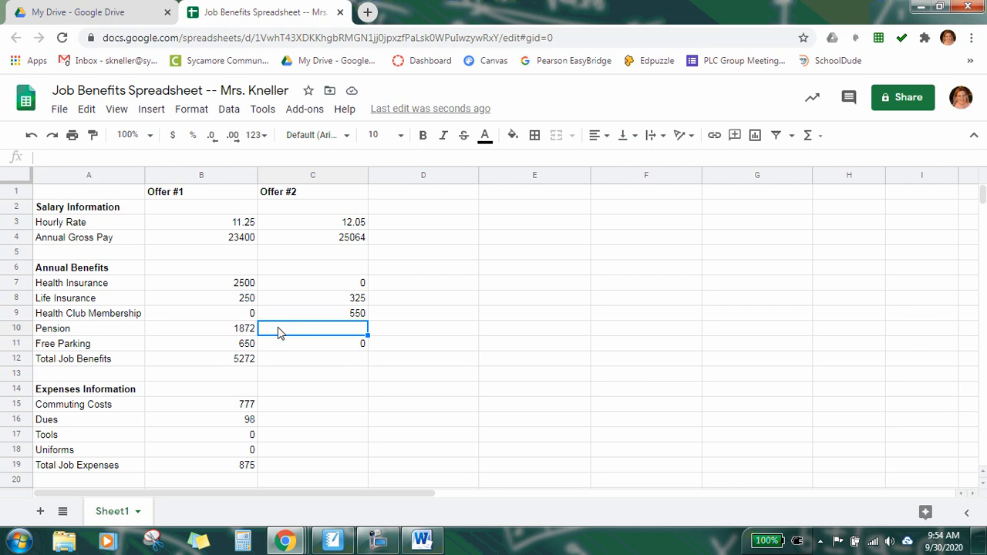
text(=)
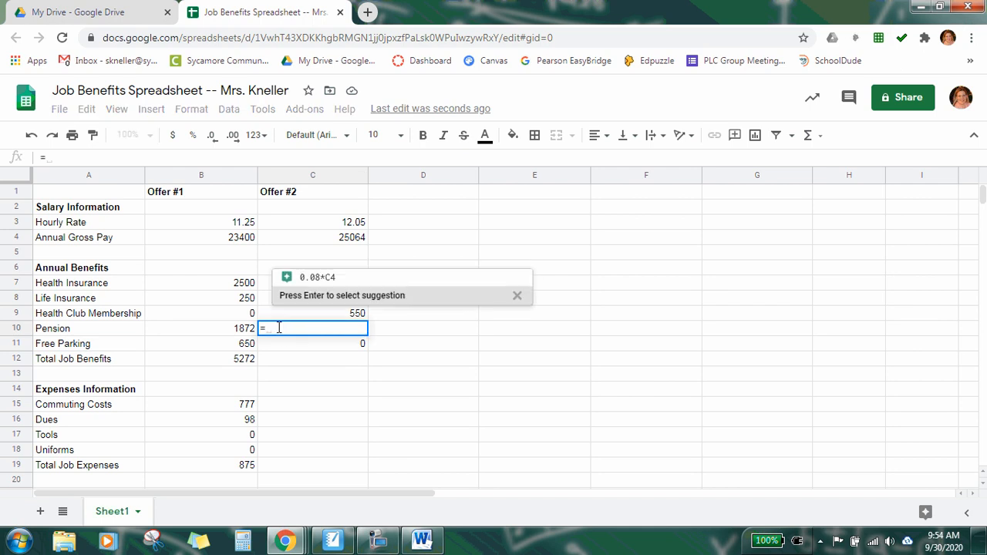
click(425, 541)
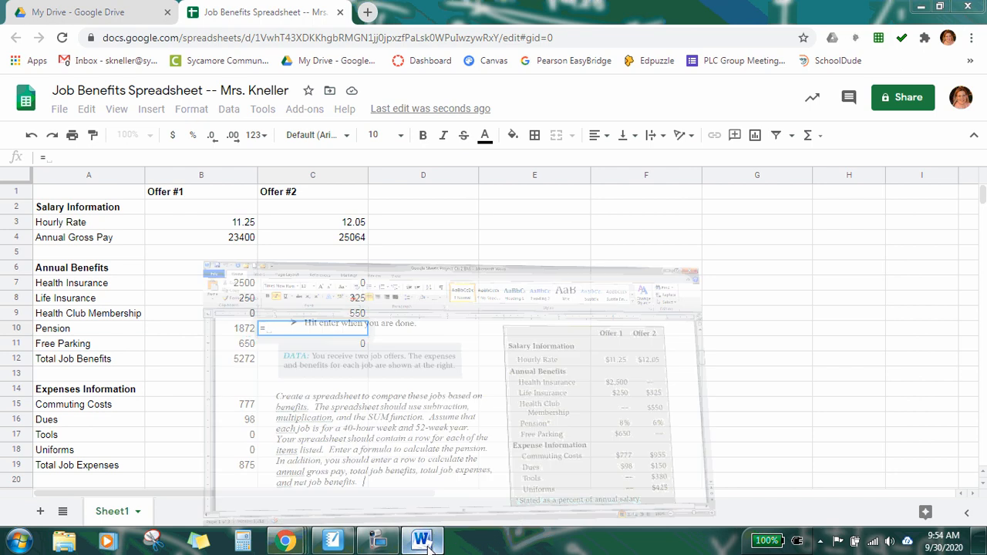
click(424, 542)
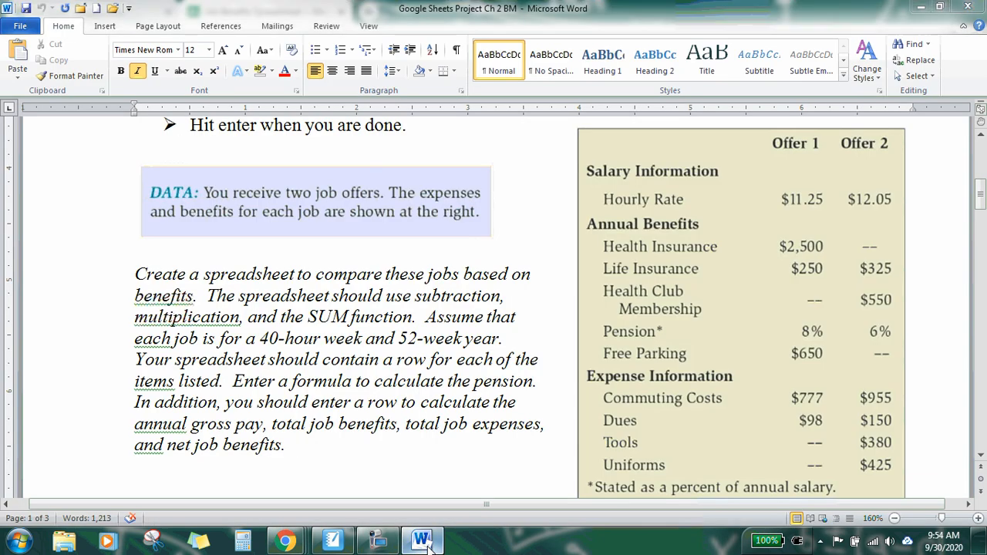
text(0)
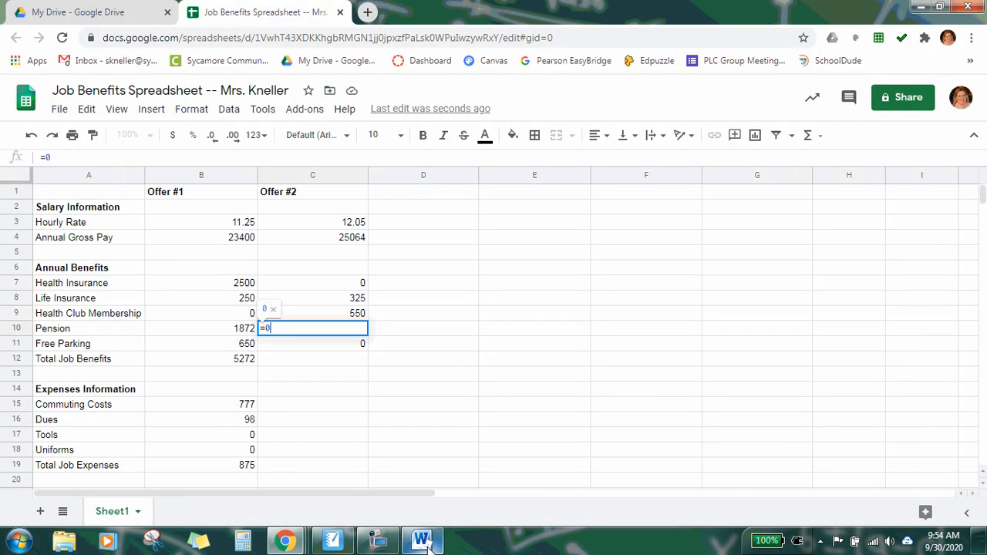
text(.06*)
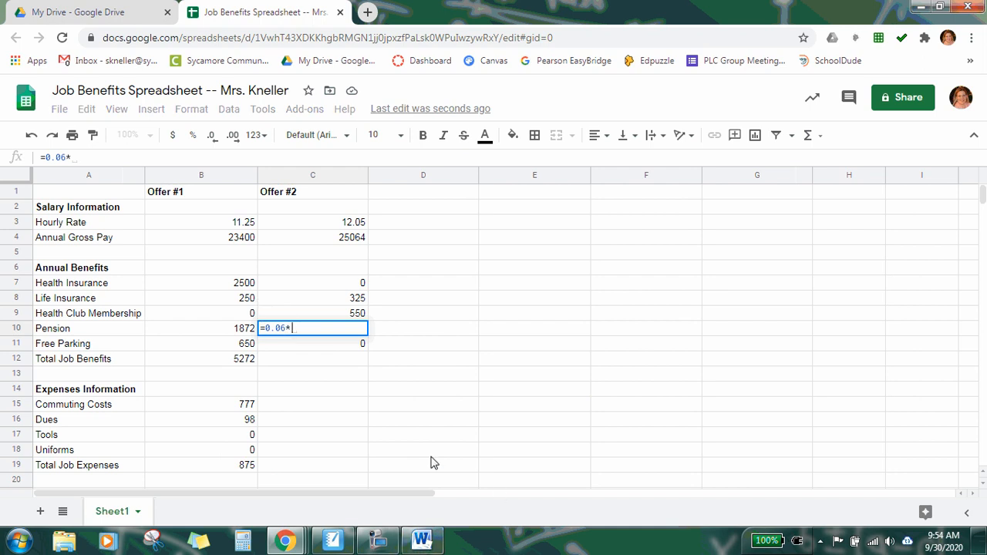
click(307, 240)
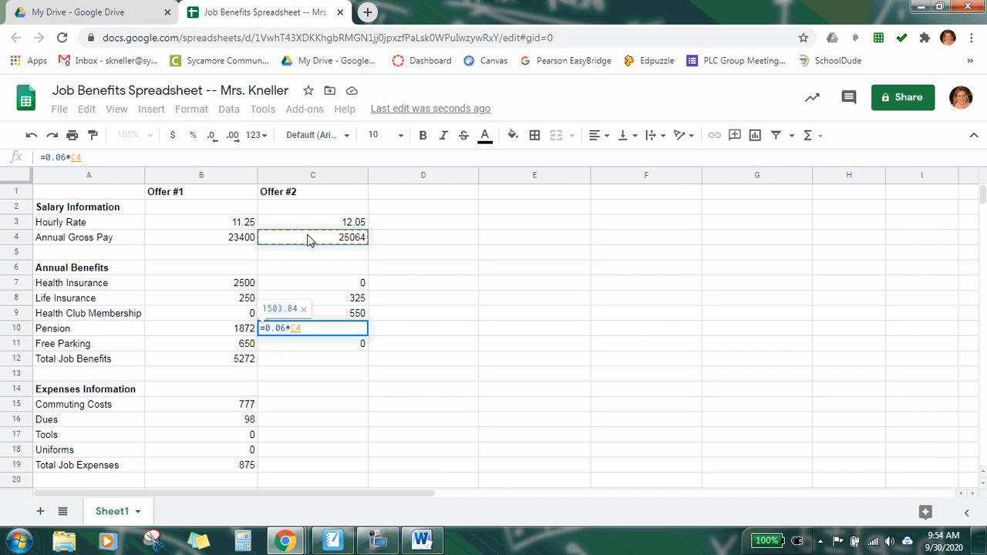
key(Return)
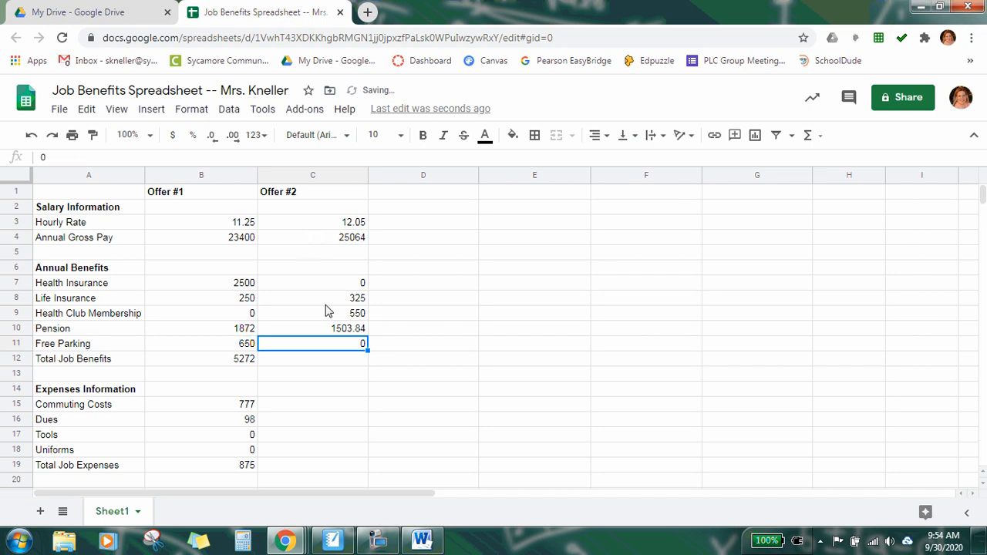
Step: Fill the B12 total job benefits formula across through D12 and undo the fill
click(308, 360)
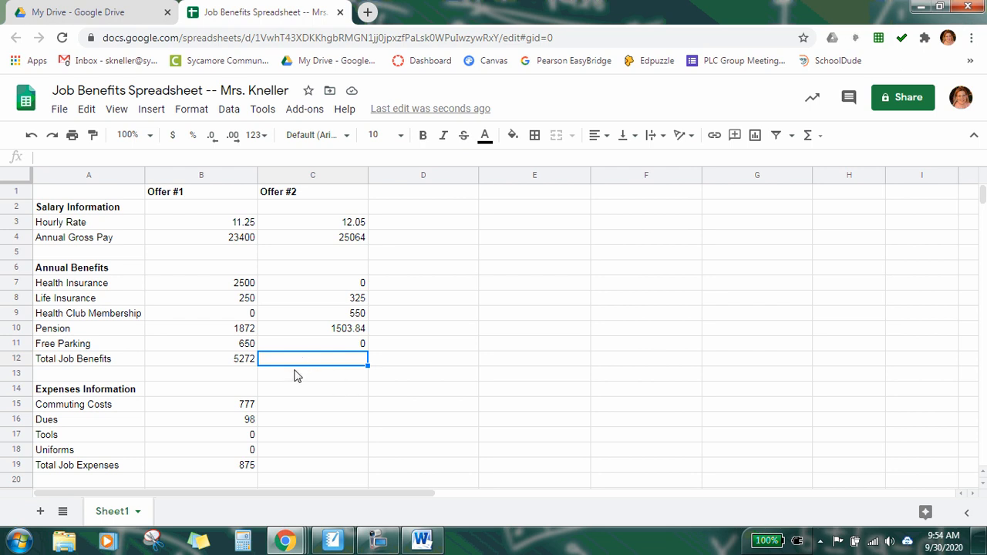
click(233, 361)
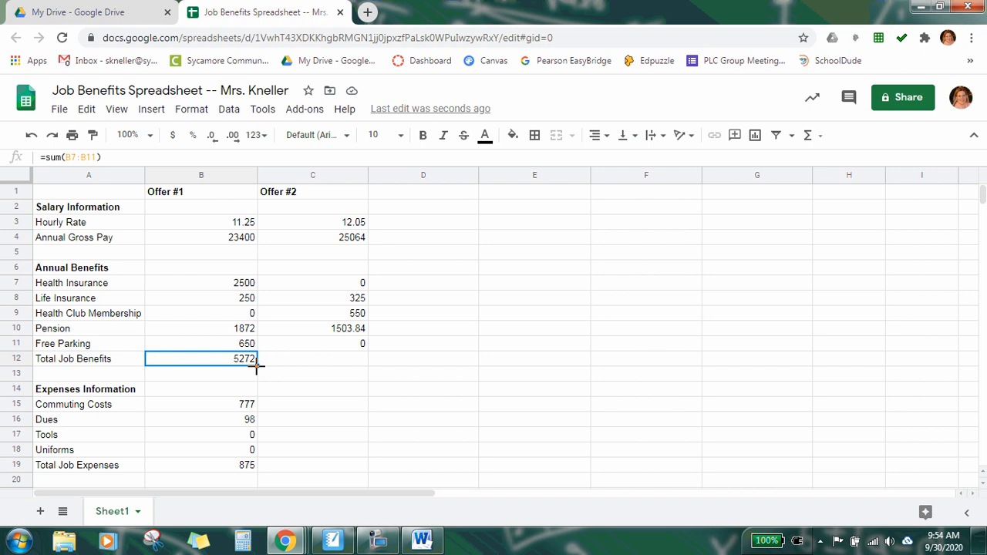
drag(257, 366, 382, 367)
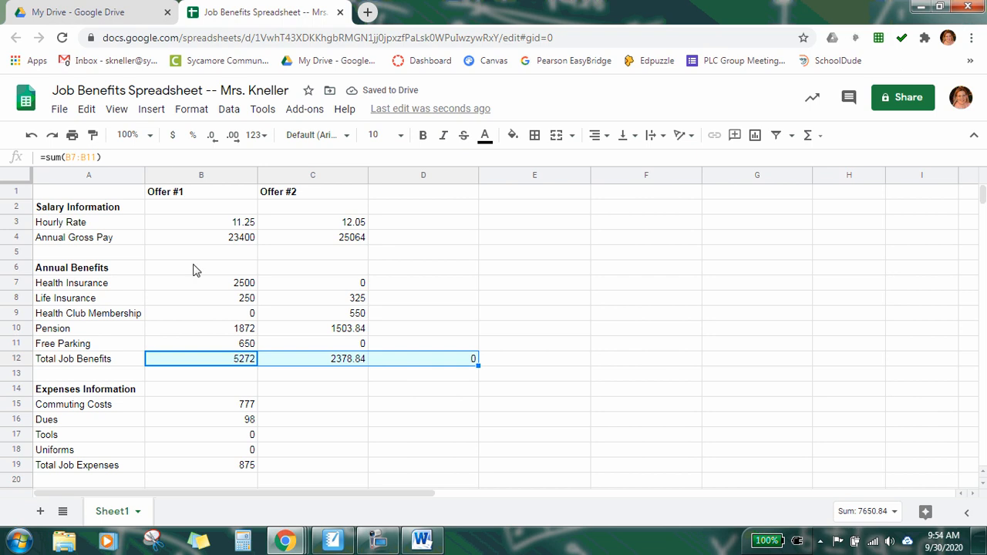
click(32, 136)
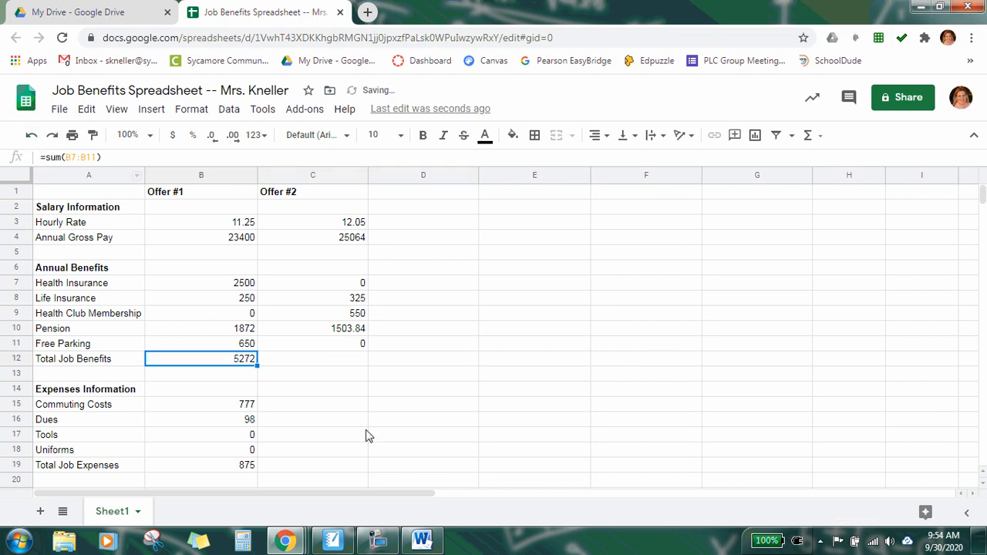
Step: Fill the total job benefits formula from B12 into C12
click(314, 375)
click(248, 363)
drag(259, 367, 310, 373)
click(325, 376)
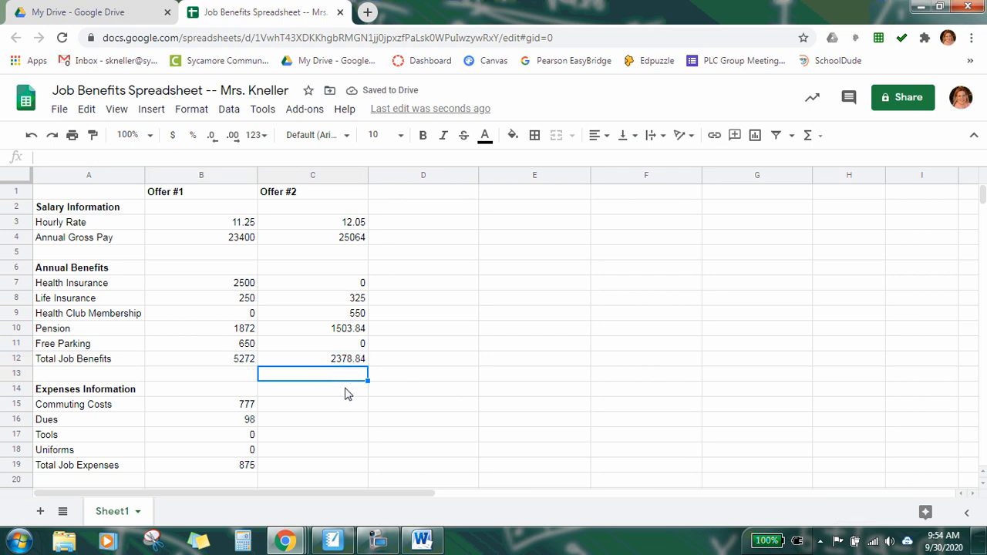
Step: Enter the Offer #2 expenses: 955 commuting costs, 150 dues, 380 tools and 425 uniforms in C15 to C18
scroll(346, 404, down, 3)
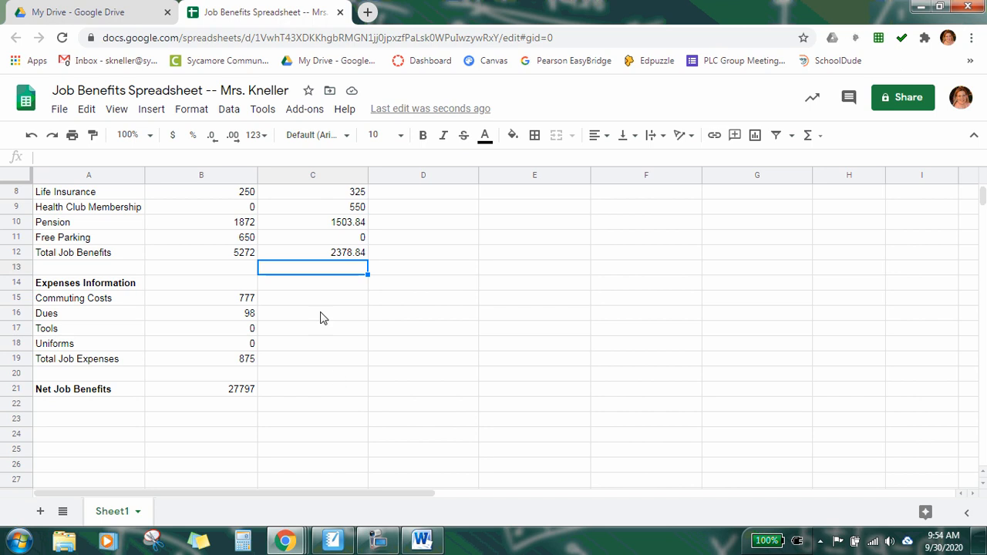
click(322, 302)
click(422, 540)
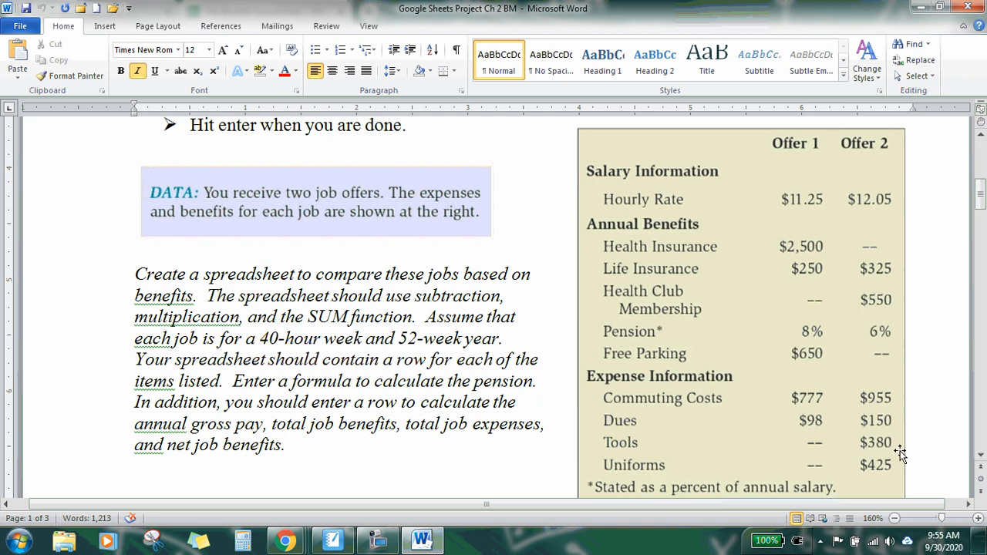
click(420, 540)
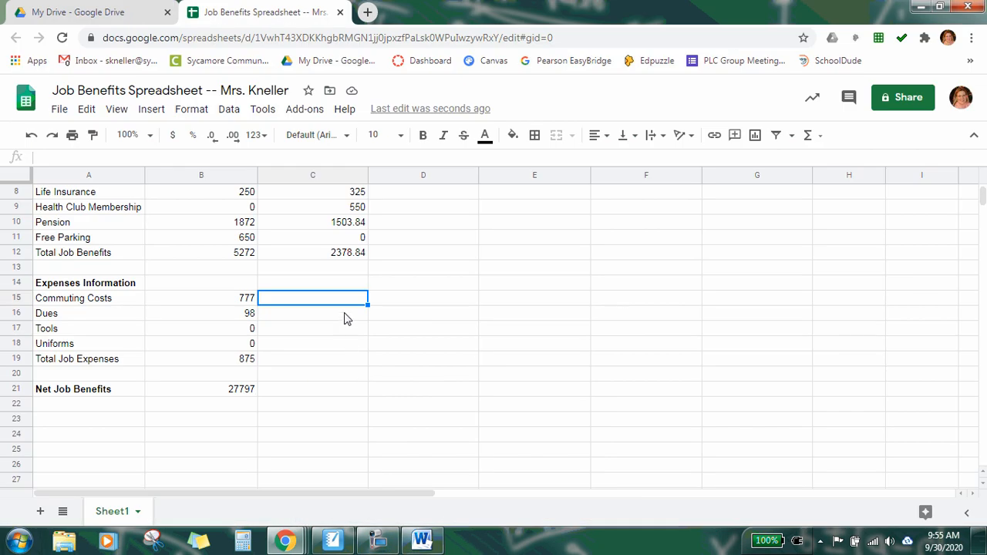
text(955)
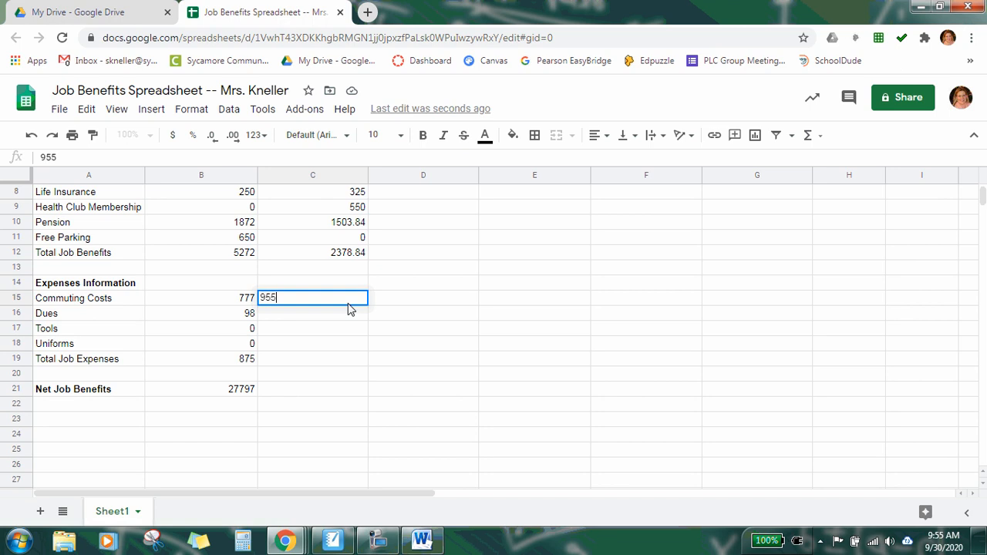
key(Return)
text(150)
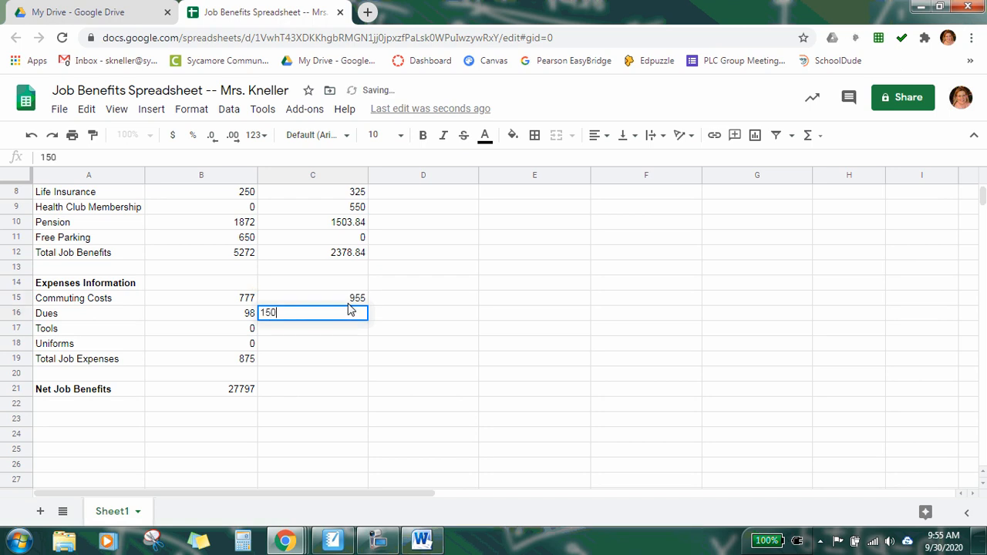
key(Return)
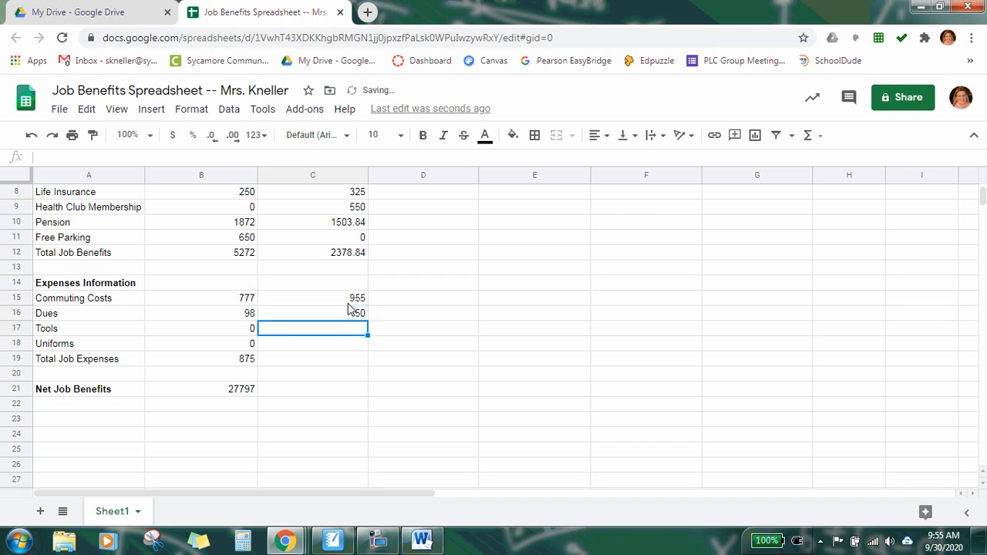
text(380)
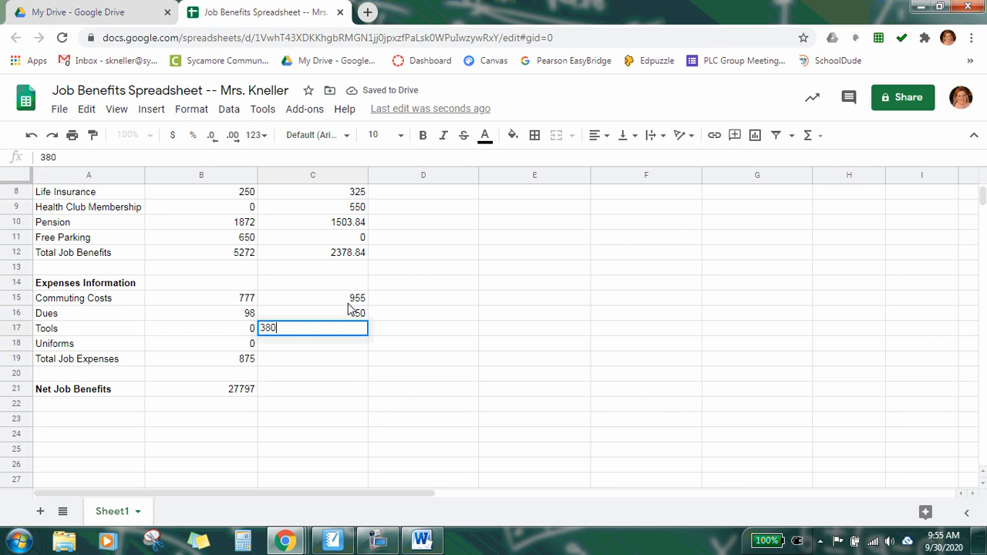
key(Return)
text(425)
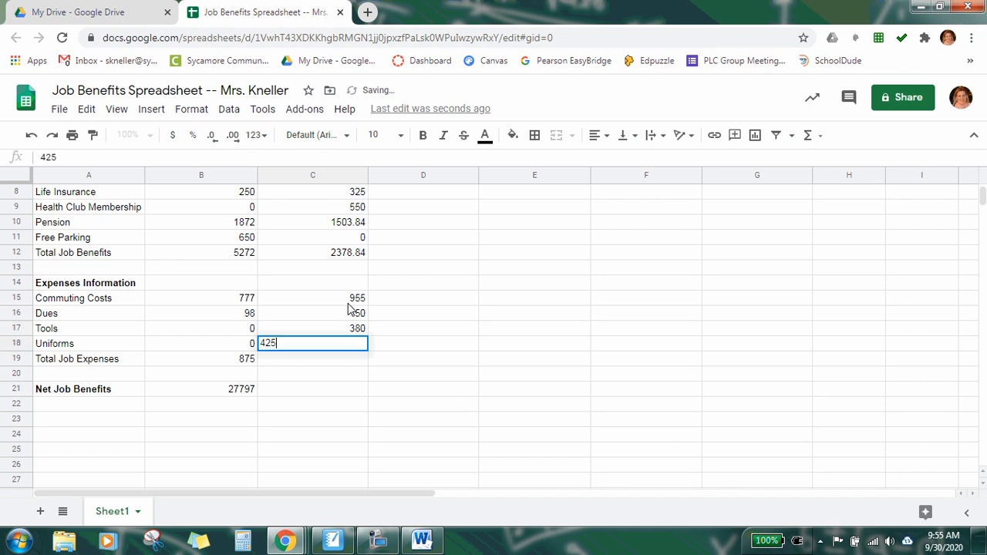
key(Return)
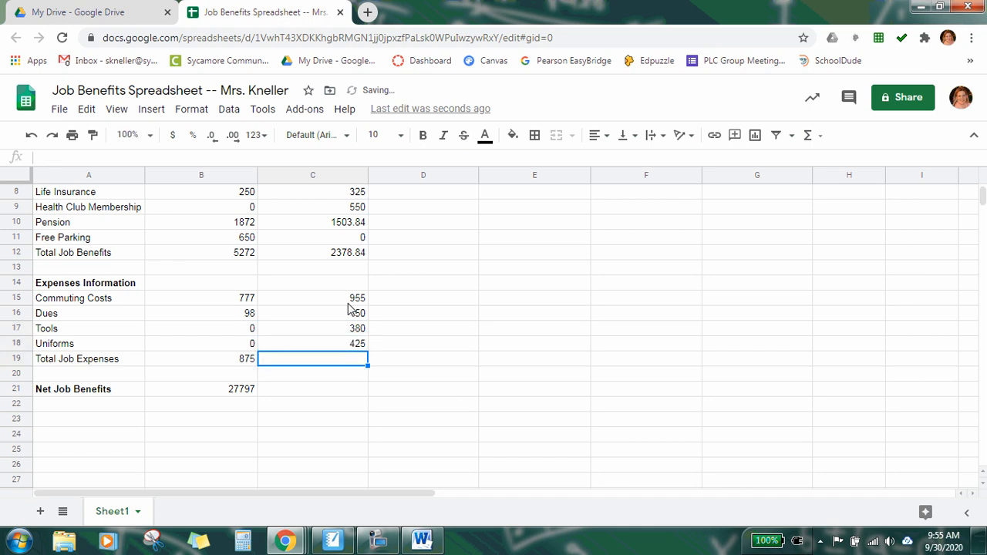
Step: Fill the total job expenses and net job benefits formulas from column B into C19 and C21
click(217, 363)
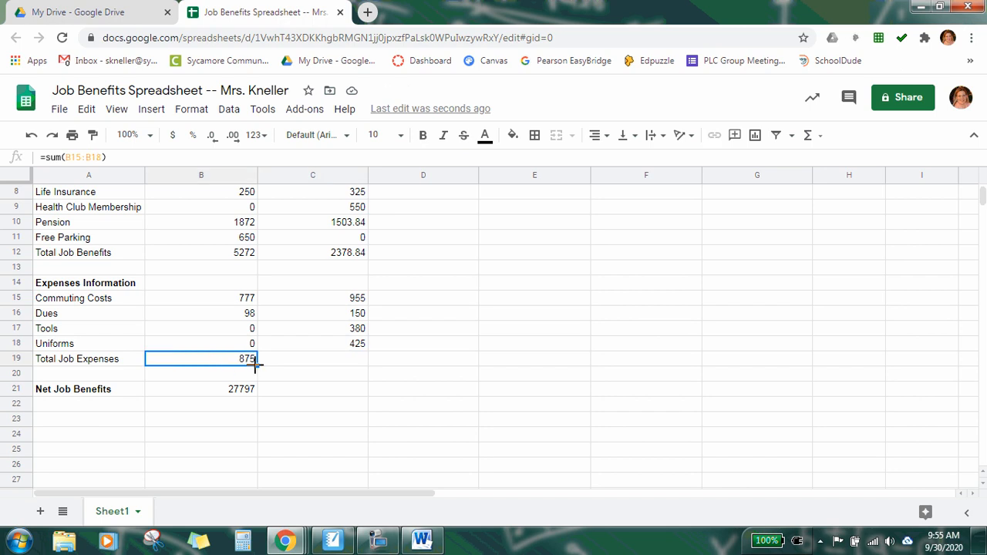
drag(257, 368, 290, 364)
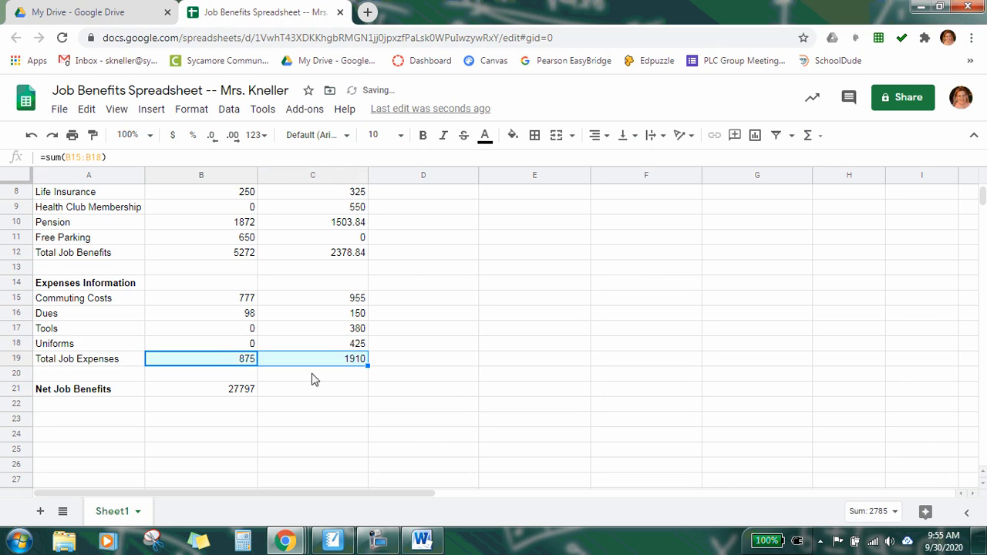
click(311, 378)
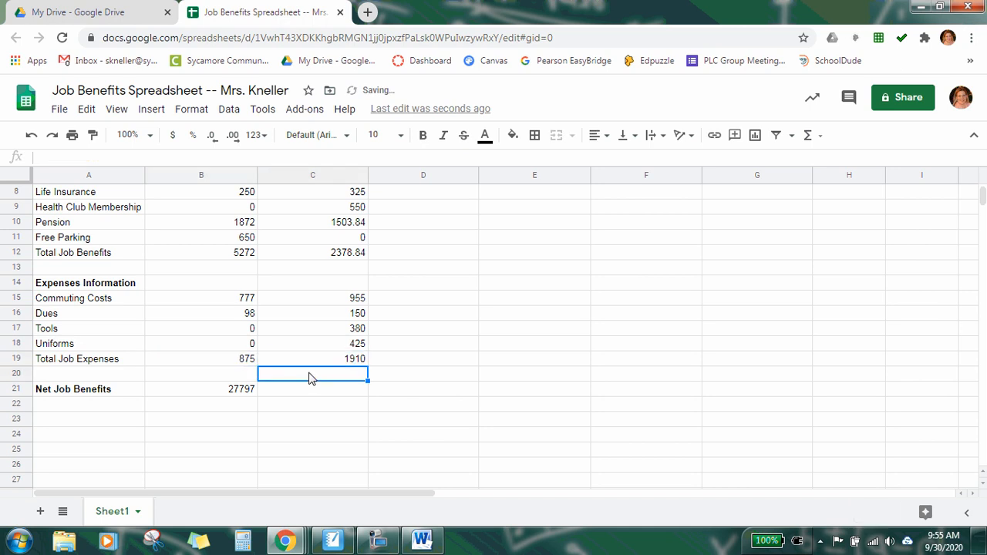
click(243, 394)
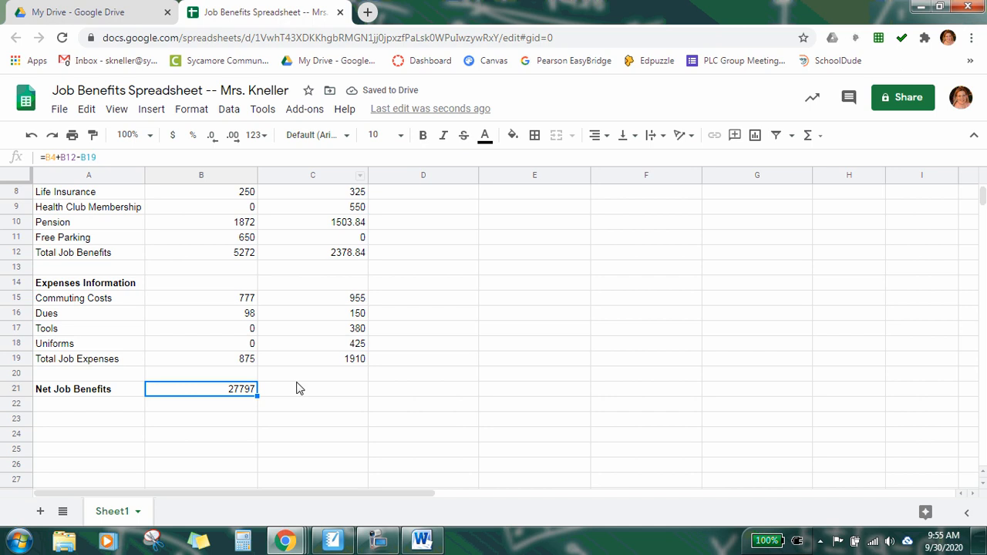
drag(258, 396, 309, 395)
click(334, 409)
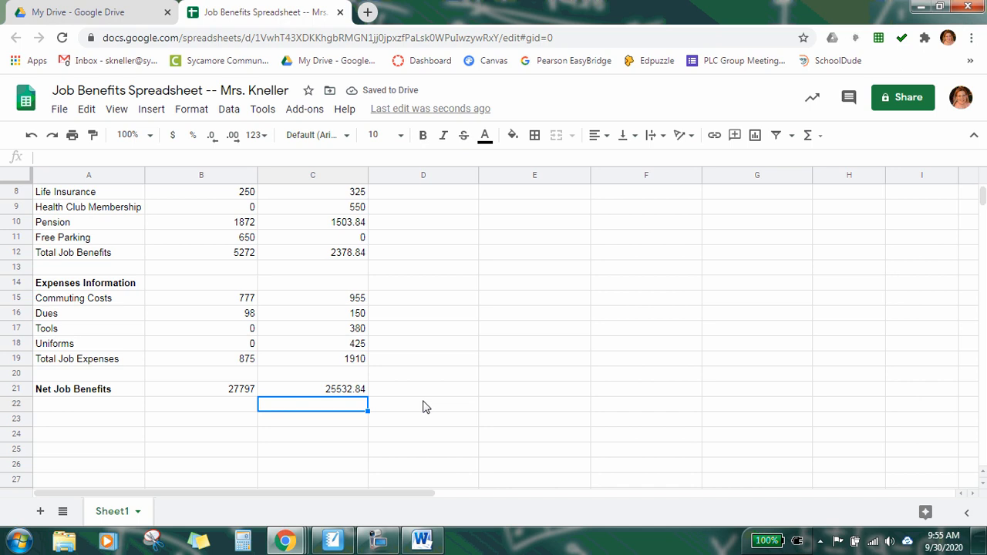
click(327, 332)
click(325, 344)
click(316, 360)
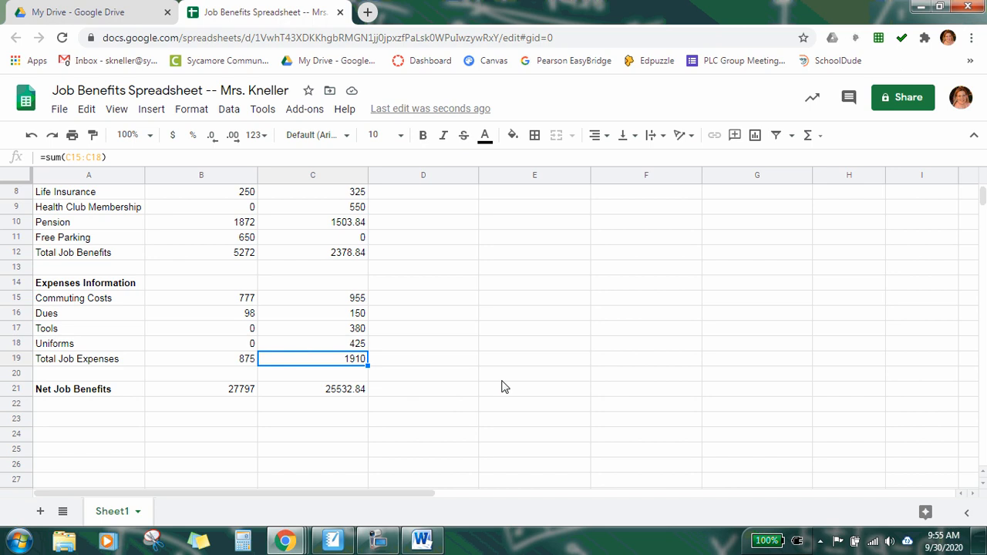
Step: Switch to the Word document and read the instructions for creating Offer #3 in column D
mouse_move(434, 546)
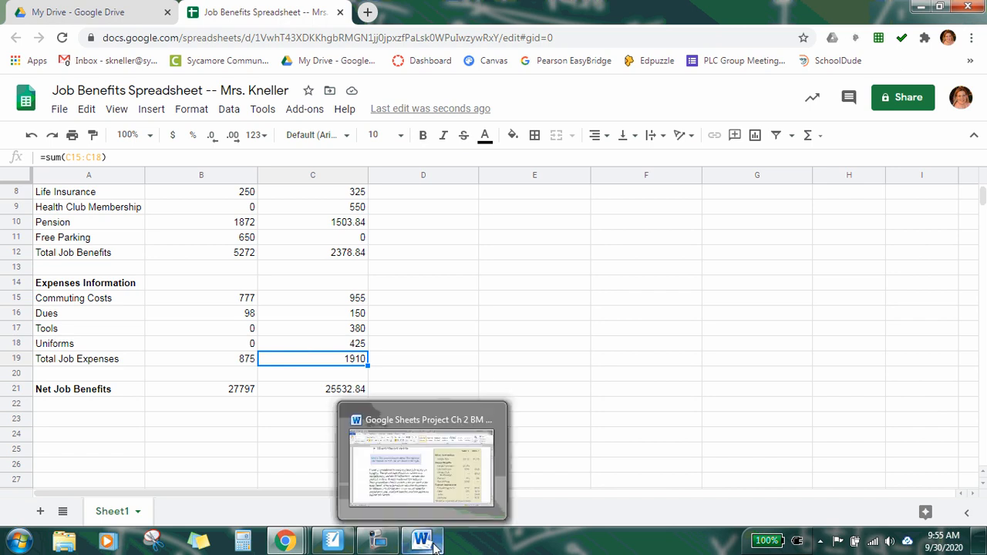
click(434, 545)
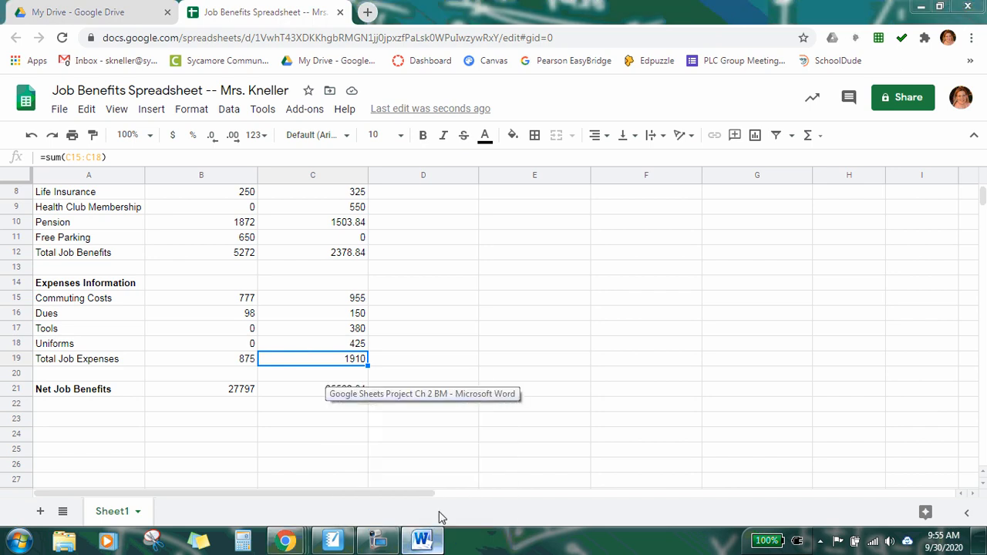
scroll(456, 353, down, 15)
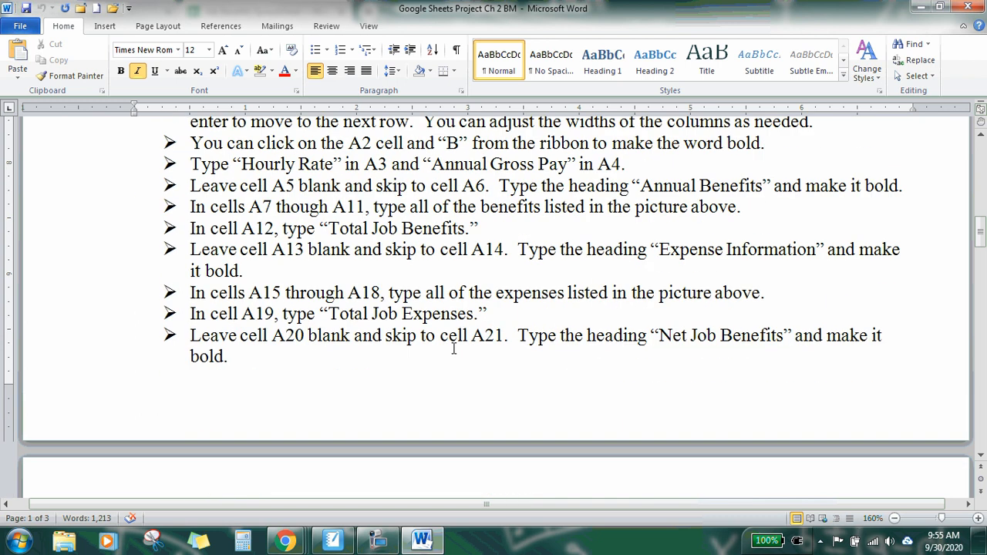
scroll(452, 340, up, 5)
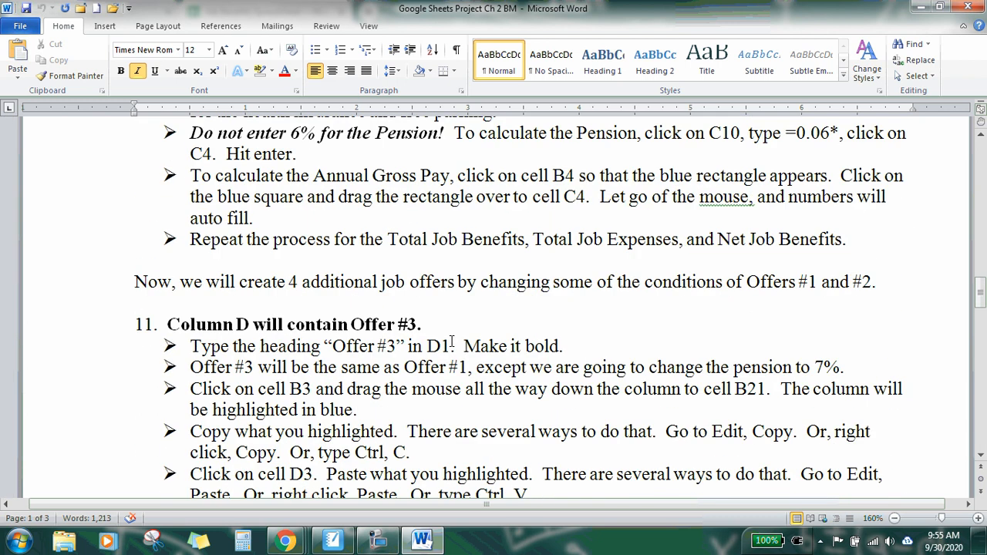
scroll(454, 348, down, 6)
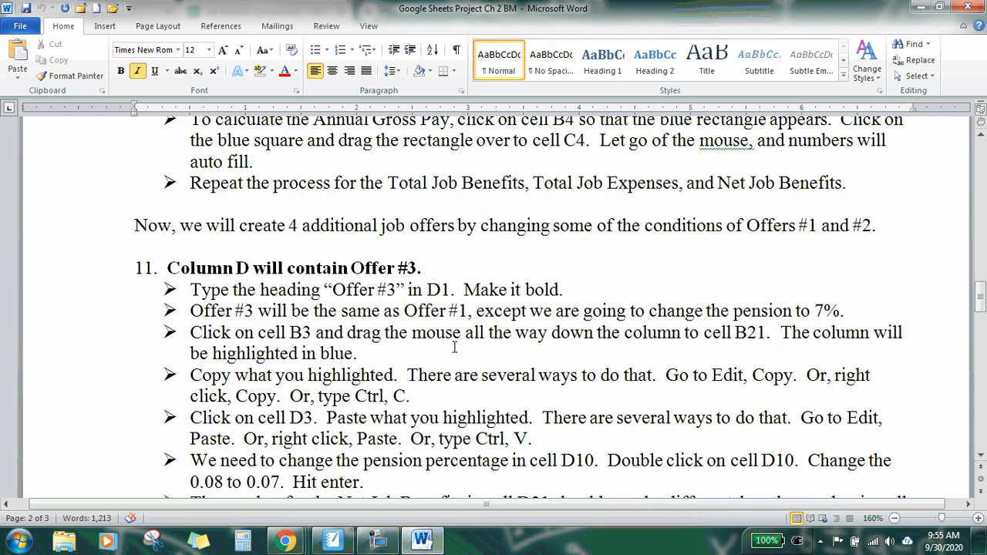
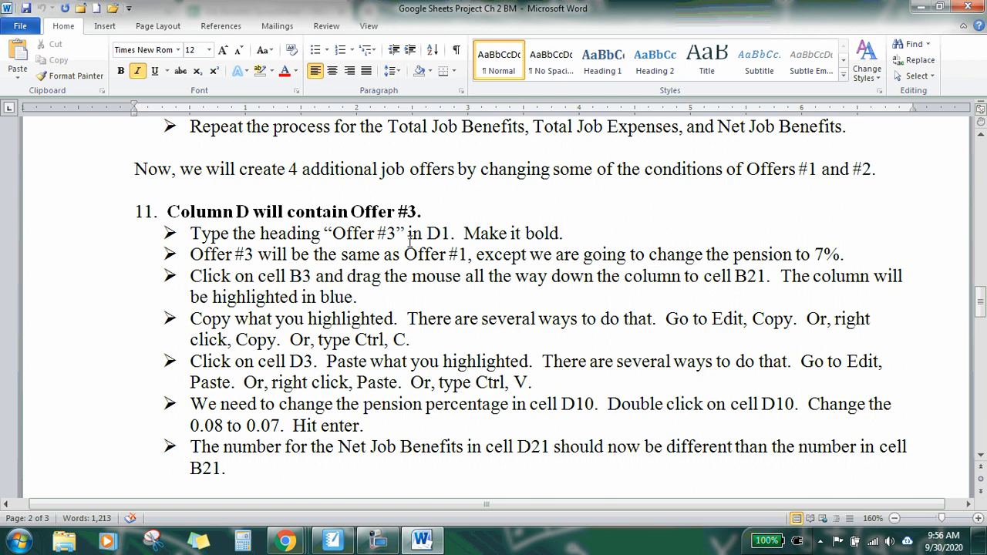
Step: Enter the heading Offer #3 in D1 and make it bold
drag(190, 255, 863, 259)
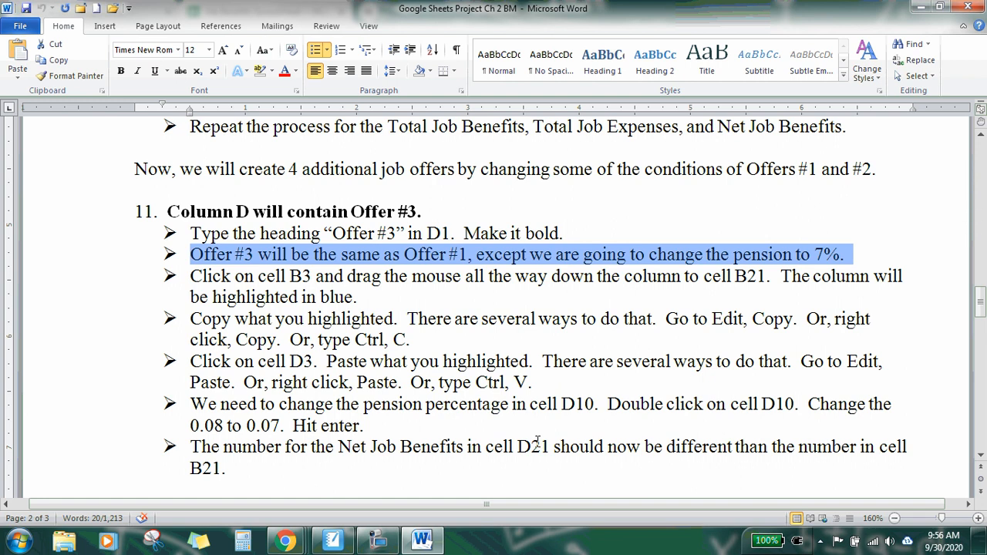
click(427, 545)
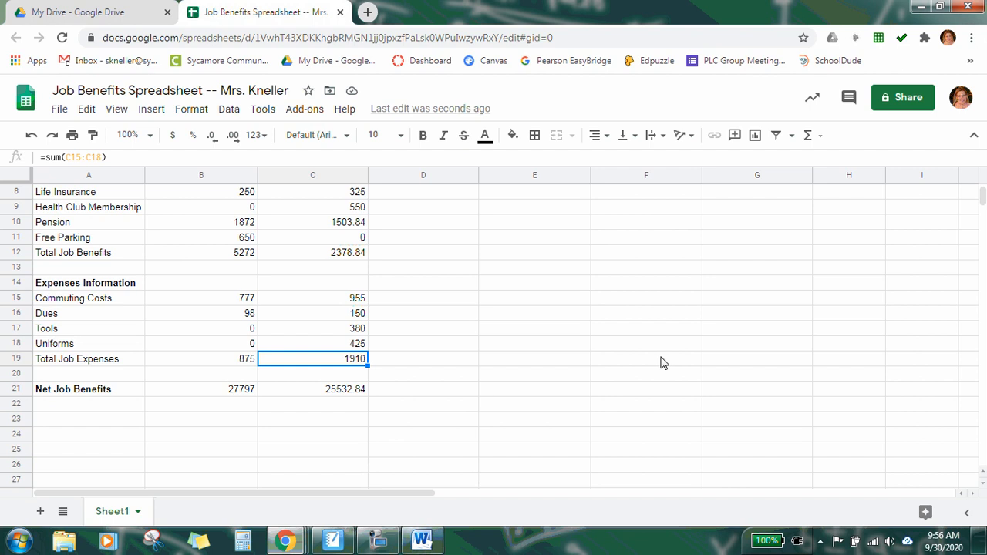
scroll(515, 304, up, 3)
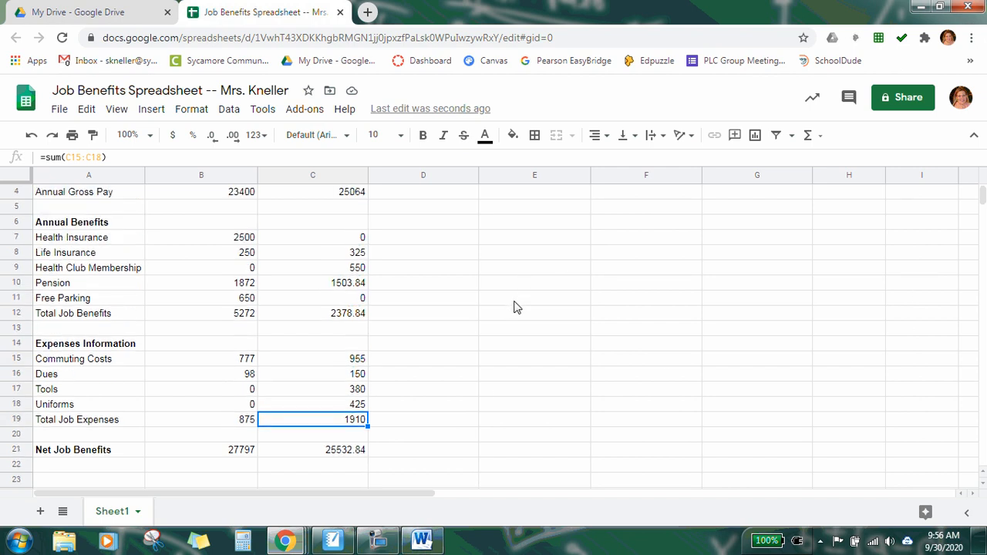
scroll(509, 308, up, 1)
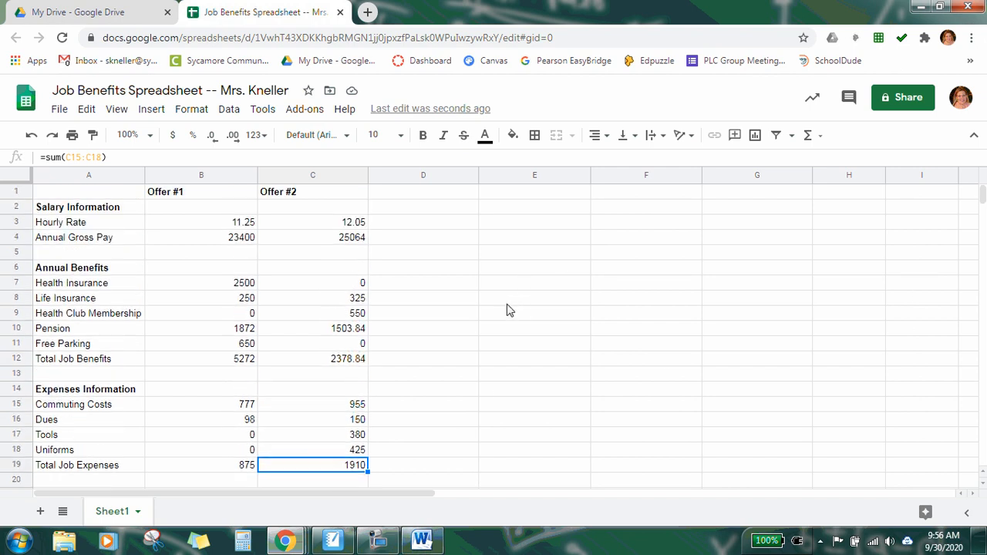
click(419, 195)
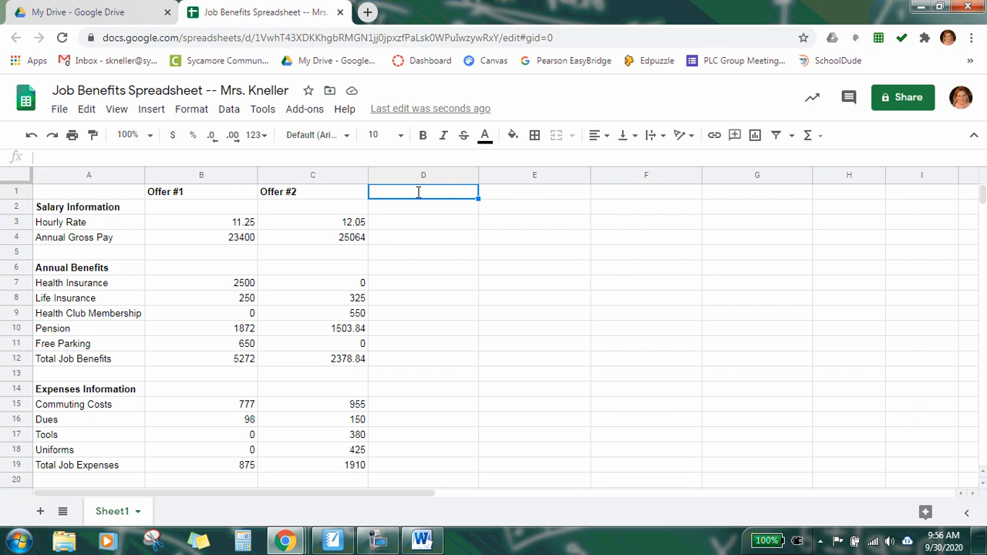
text(Offer #3)
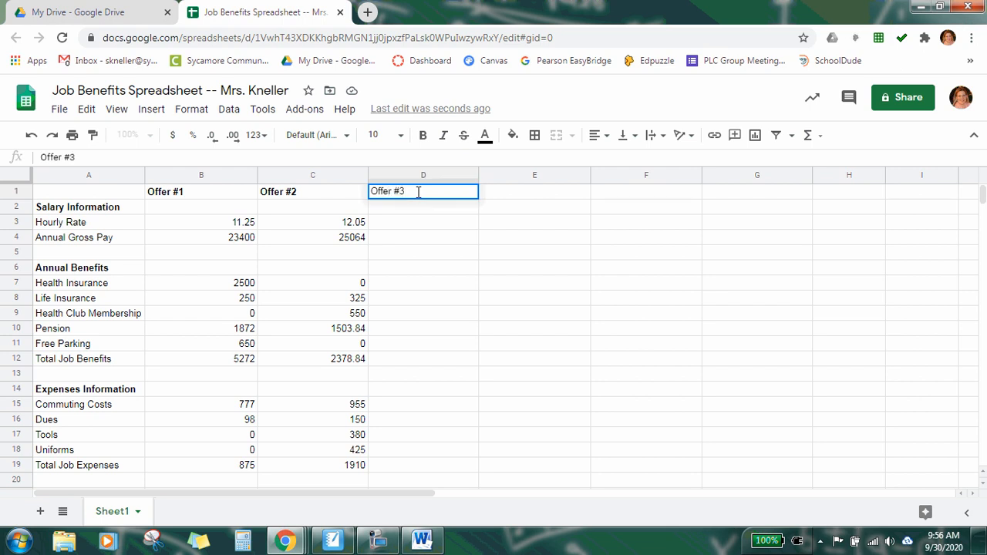
key(Return)
click(419, 191)
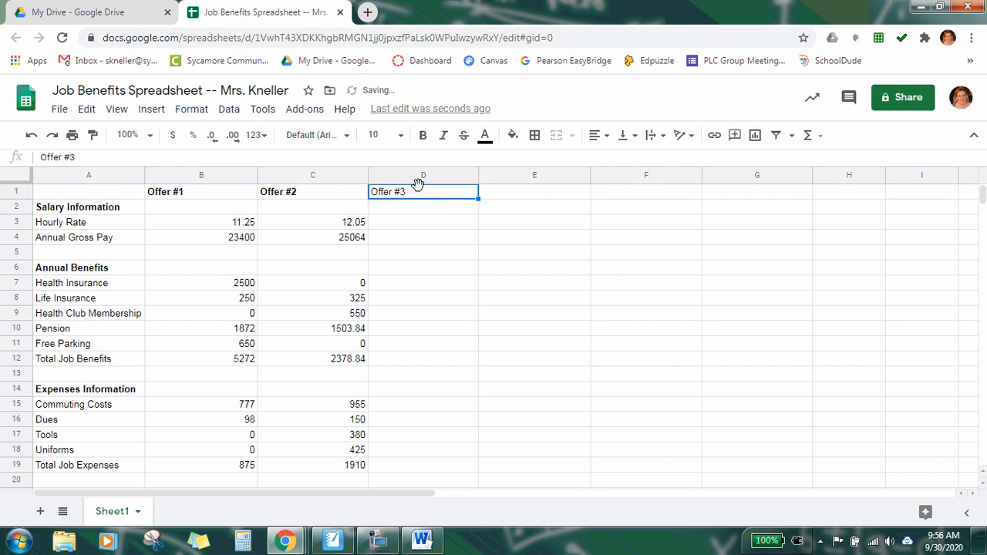
click(423, 135)
Step: Copy the Offer #1 column from B3 down to B21
click(417, 228)
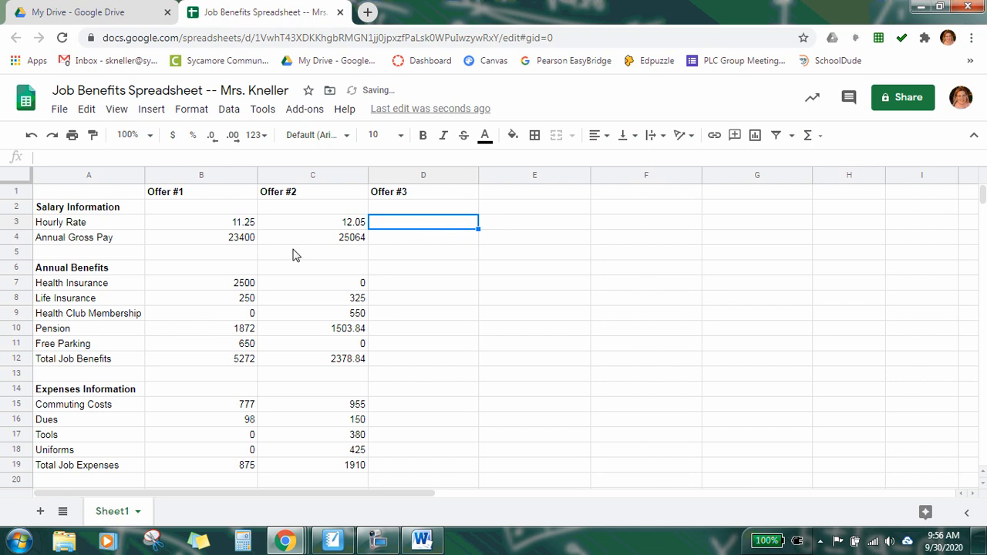
click(194, 228)
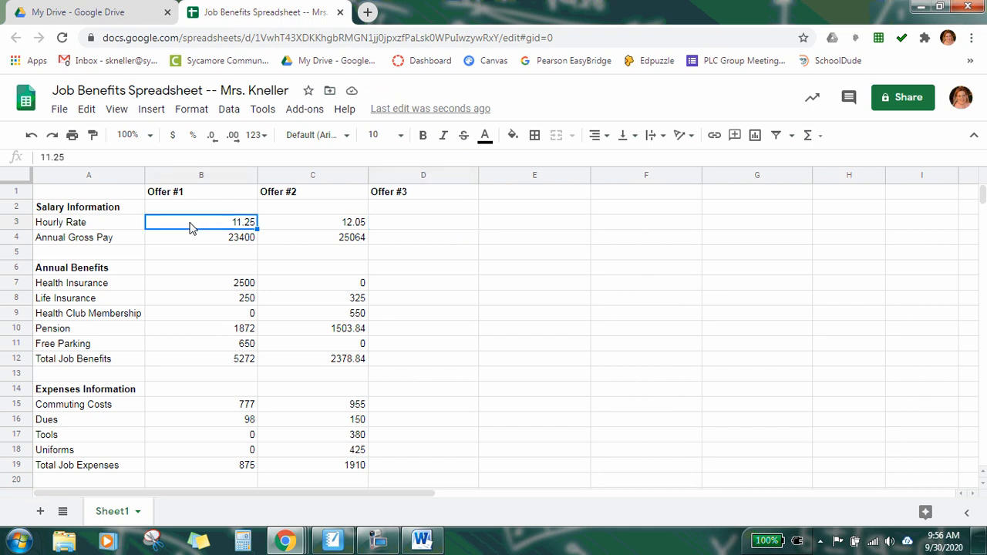
drag(191, 227, 216, 430)
scroll(206, 366, down, 2)
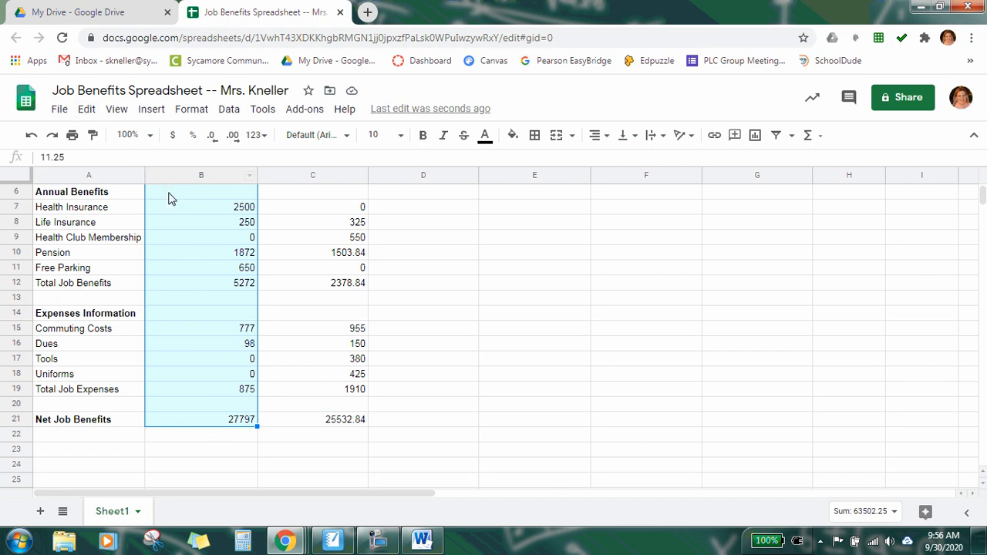
right_click(185, 220)
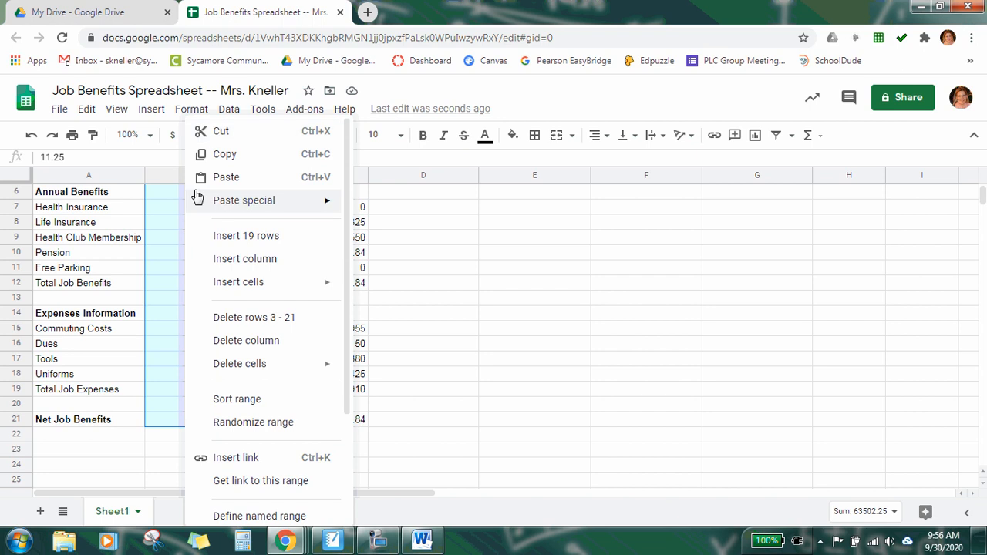
click(214, 159)
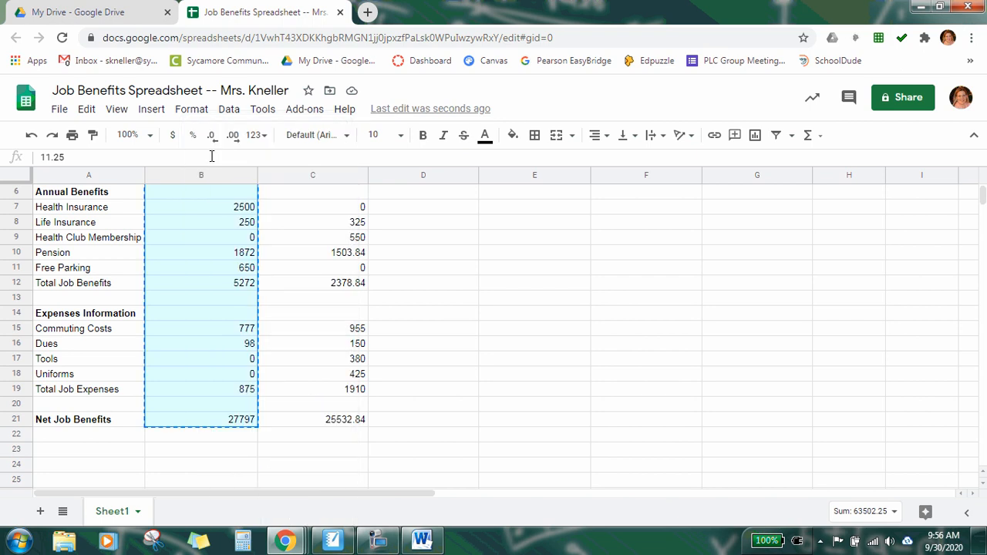
Step: Paste the copied Offer #1 values into column D starting at D3
scroll(475, 325, up, 2)
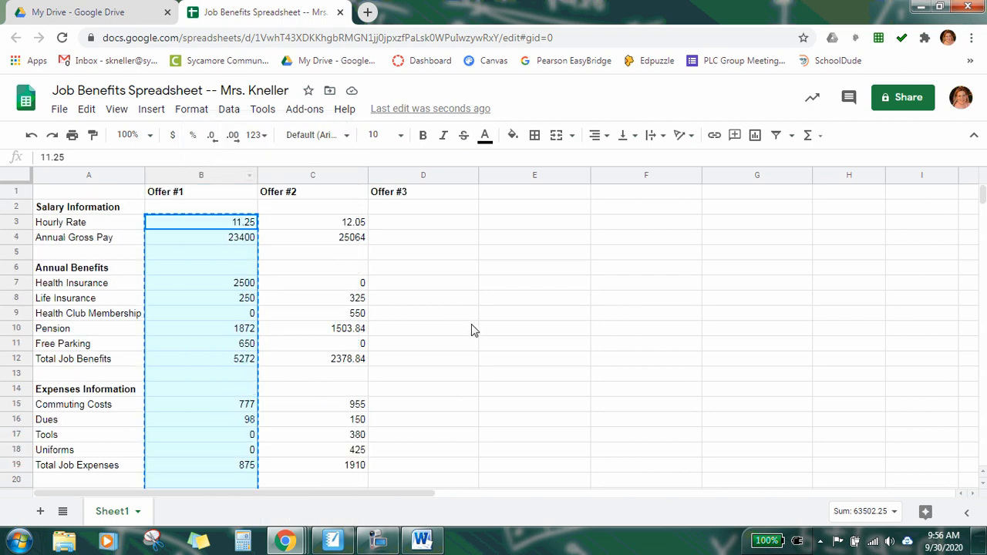
click(411, 225)
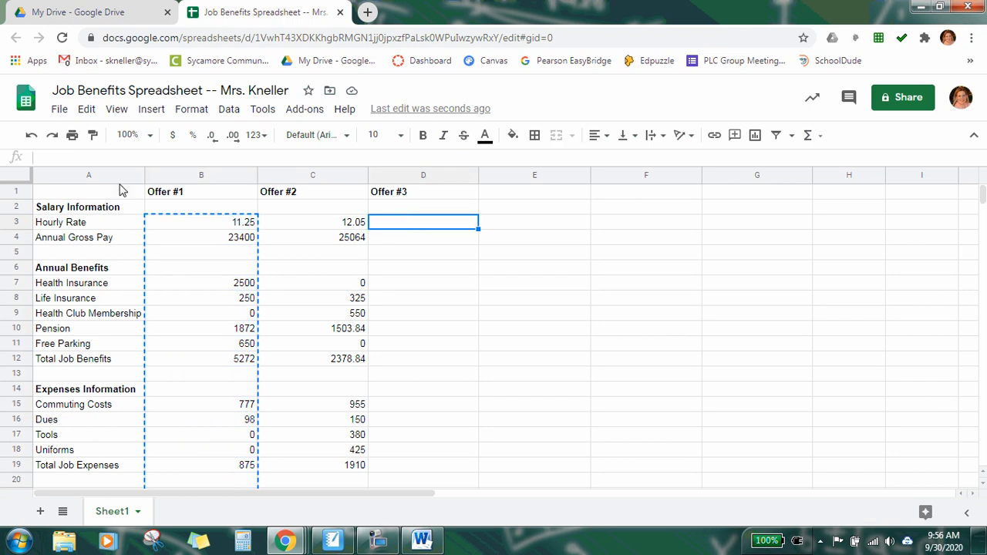
click(86, 110)
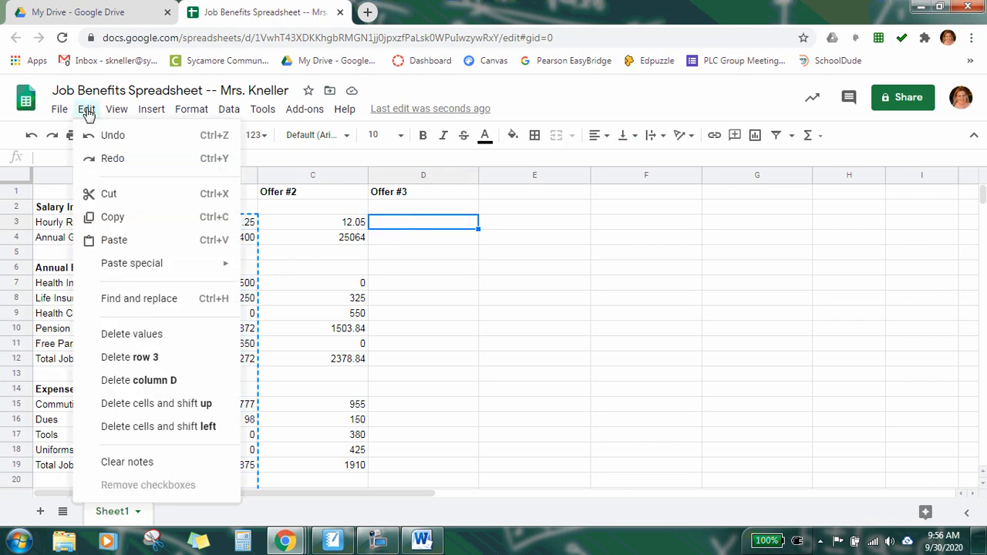
click(110, 244)
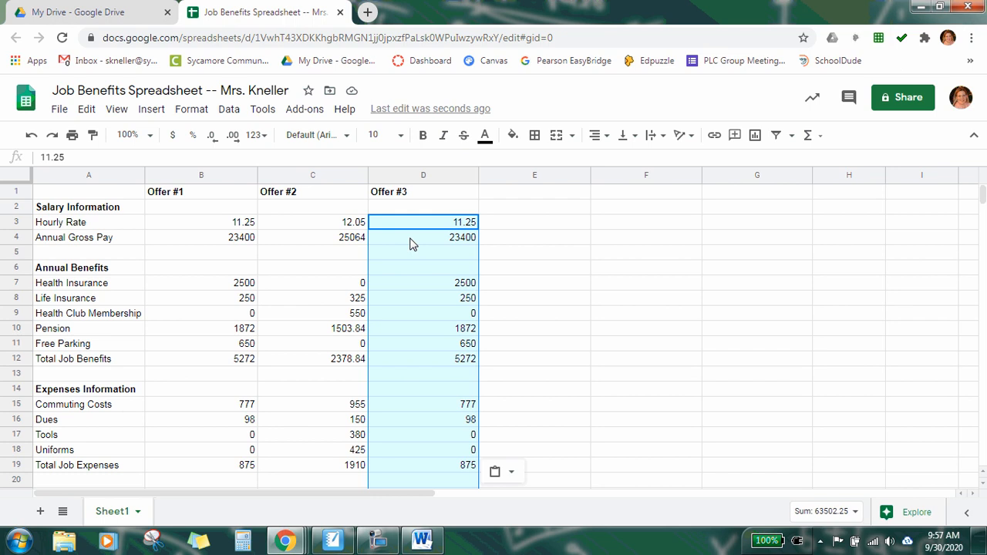
click(499, 223)
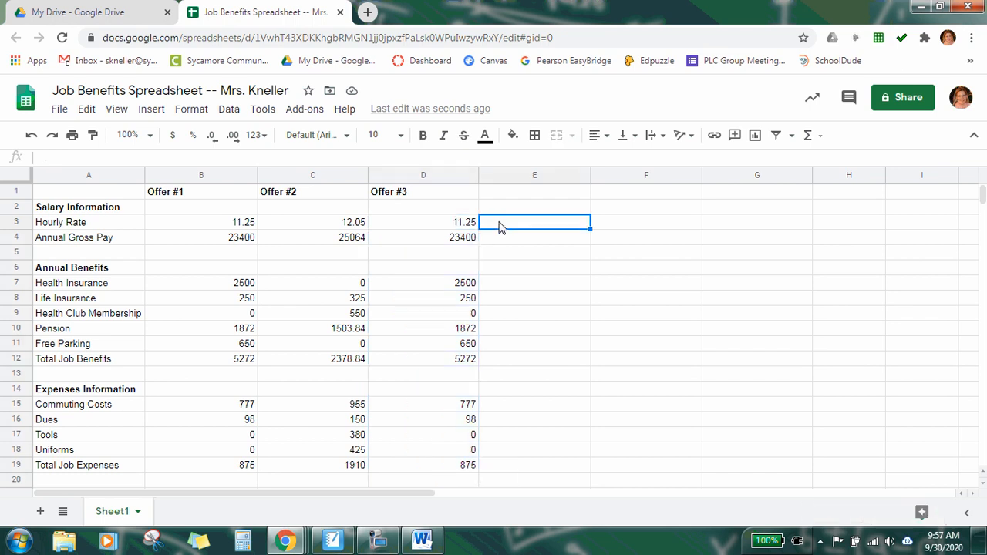
Step: Change the Offer #3 pension formula in D10 so the rate is 0.07 instead of 0.08
click(421, 540)
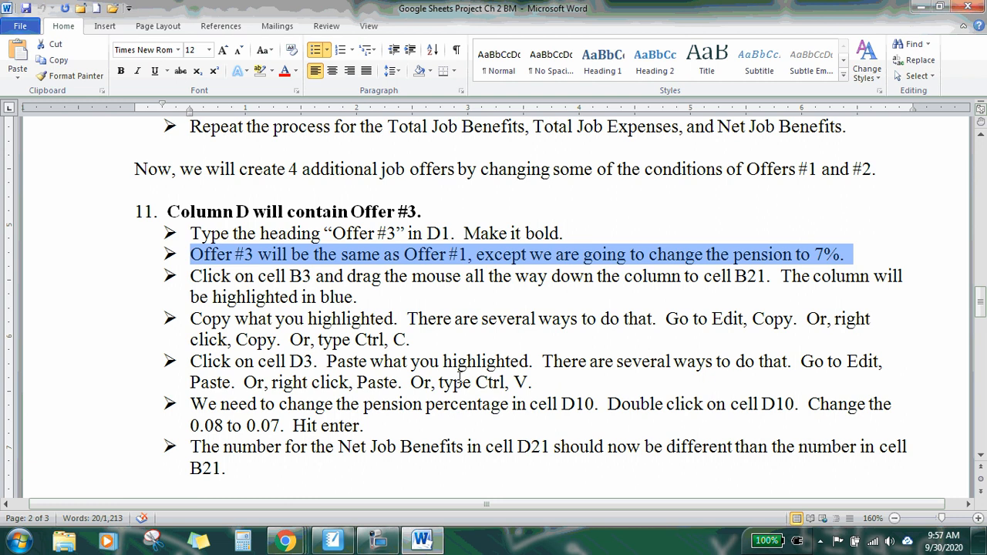
drag(192, 361, 560, 389)
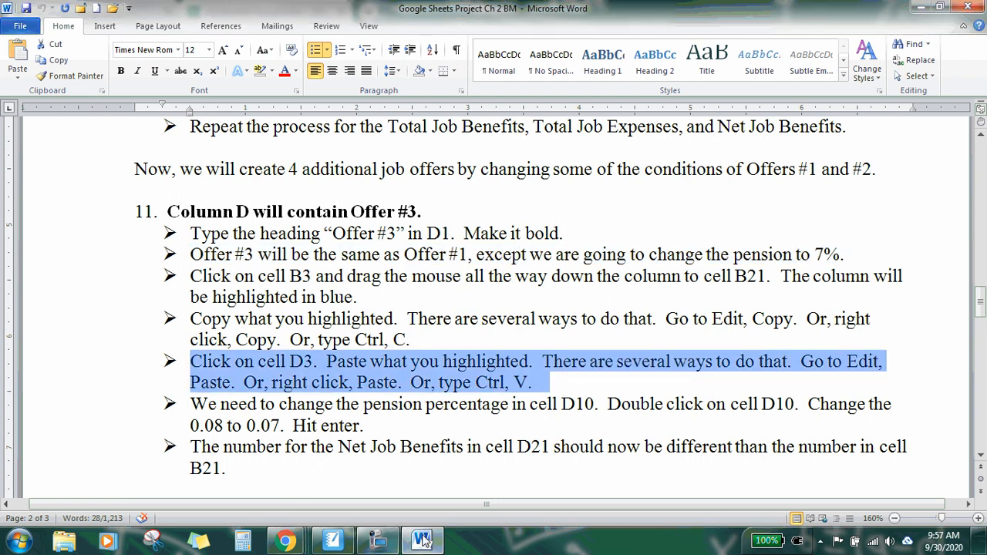
click(421, 540)
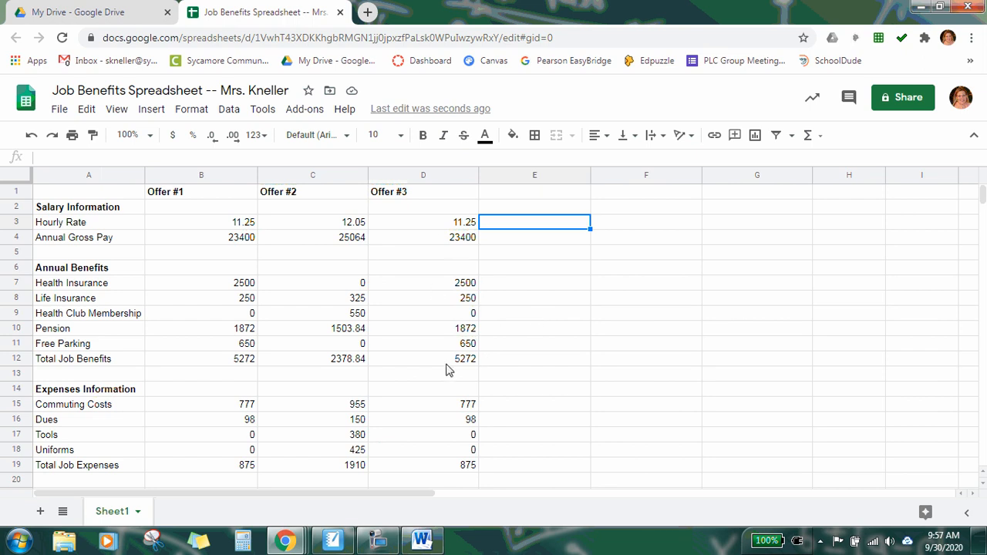
click(422, 330)
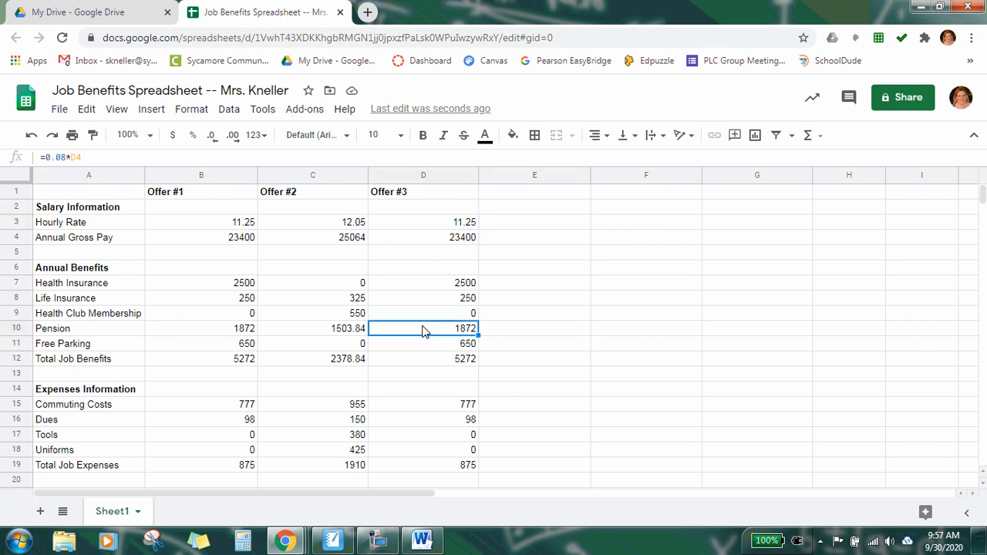
double_click(423, 330)
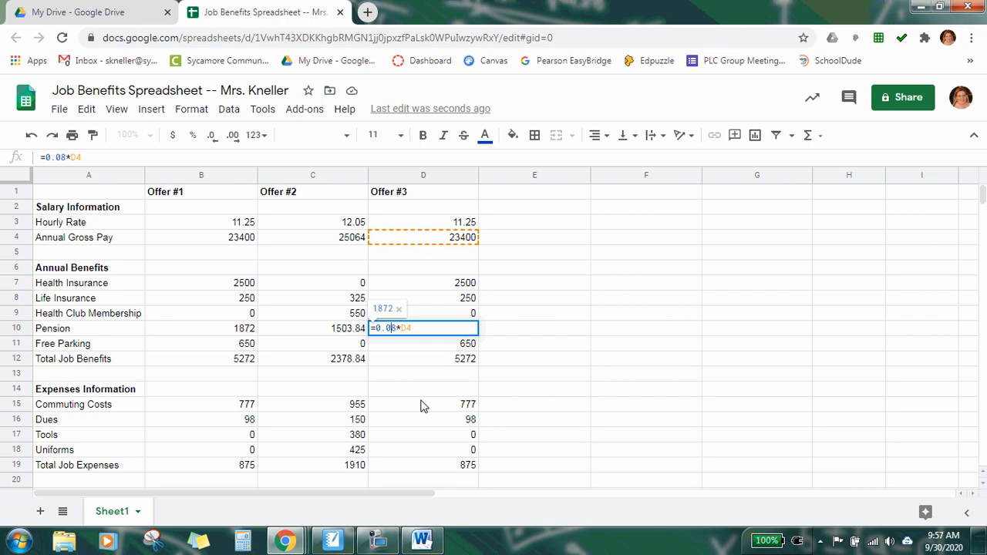
key(BackSpace)
text(7)
key(Return)
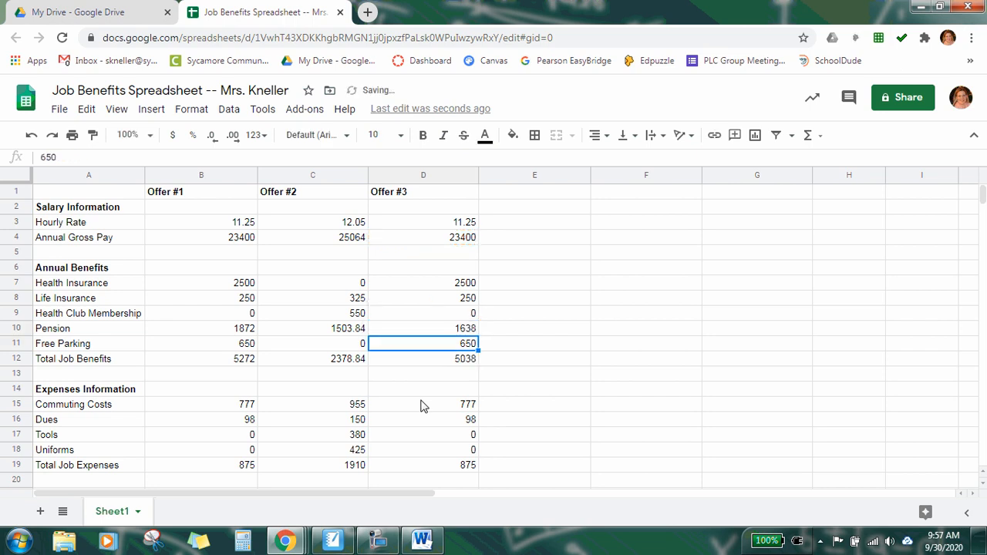
Step: Inspect the Offer #3 total job benefits and compare the net job benefits formulas in B21 and D21
click(461, 361)
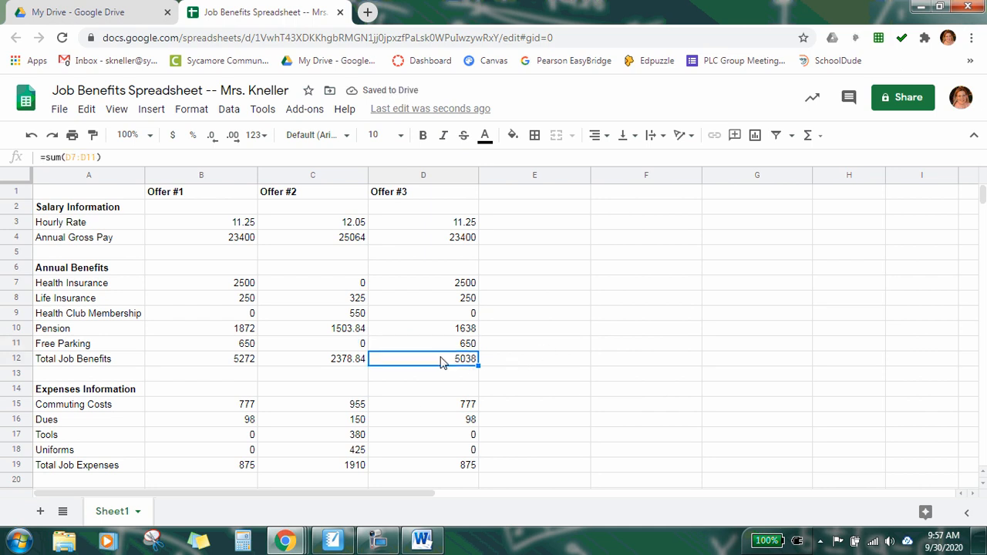
scroll(440, 363, down, 3)
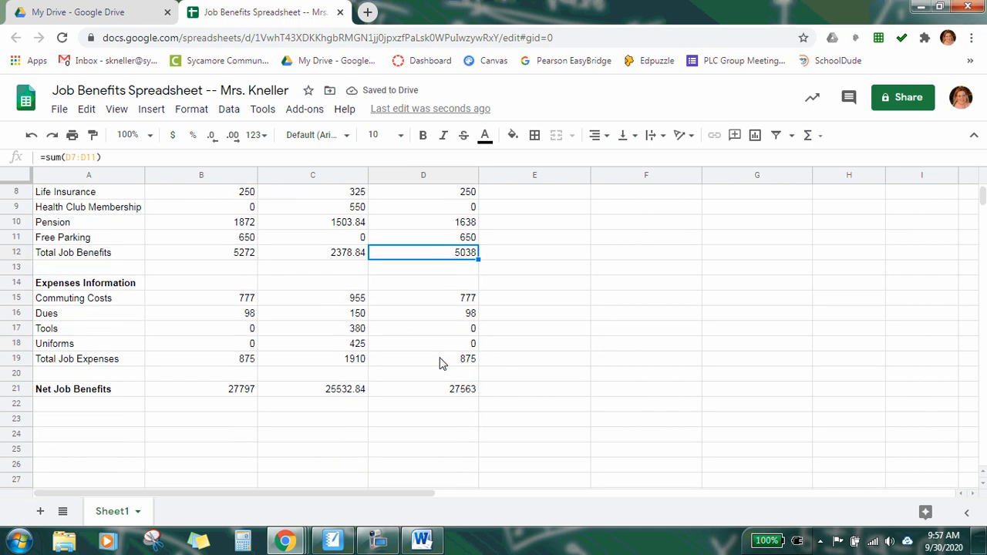
click(430, 392)
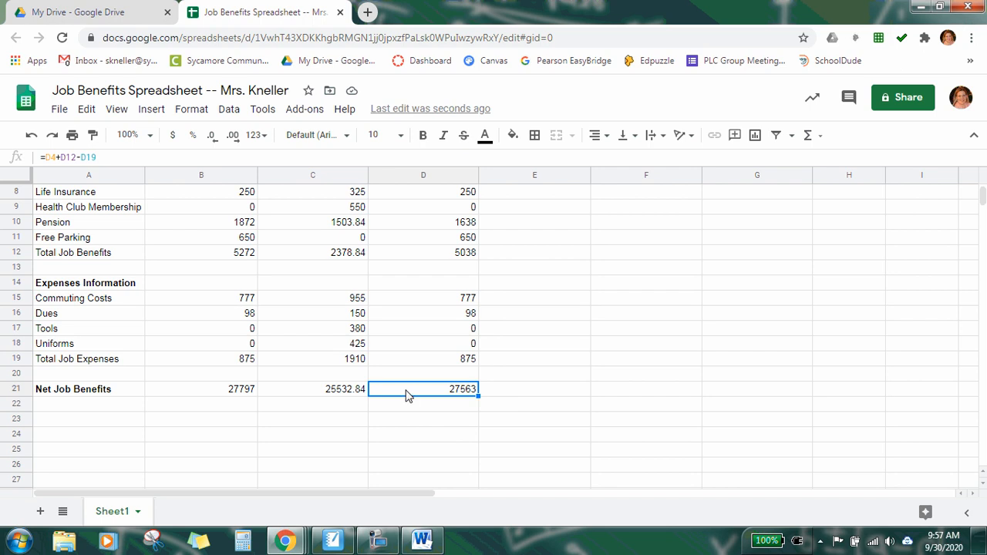
click(255, 394)
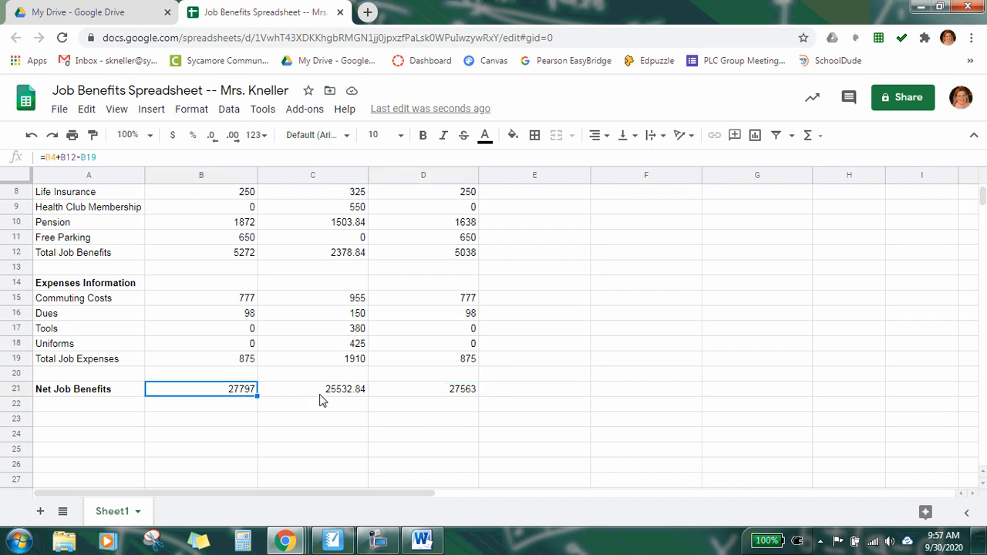
click(425, 396)
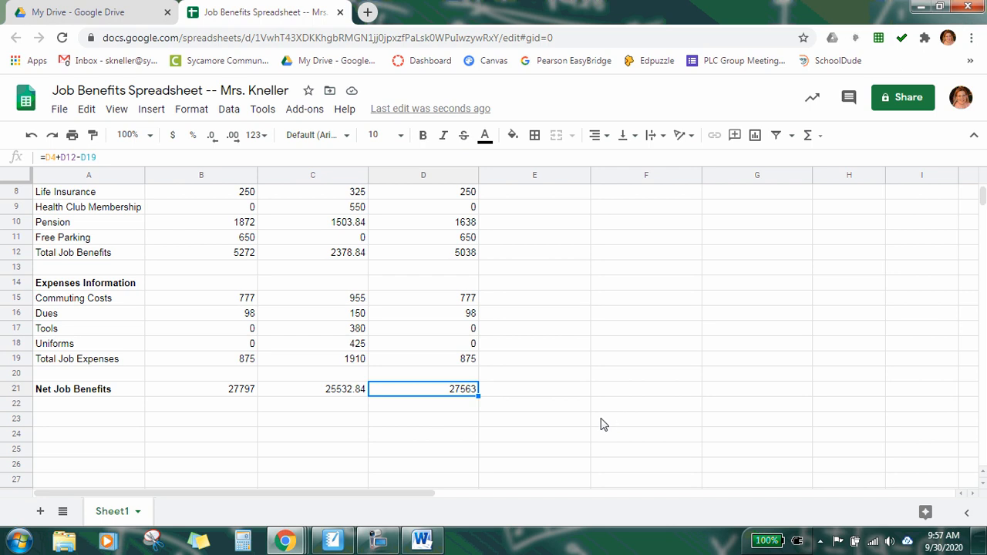
scroll(591, 433, up, 4)
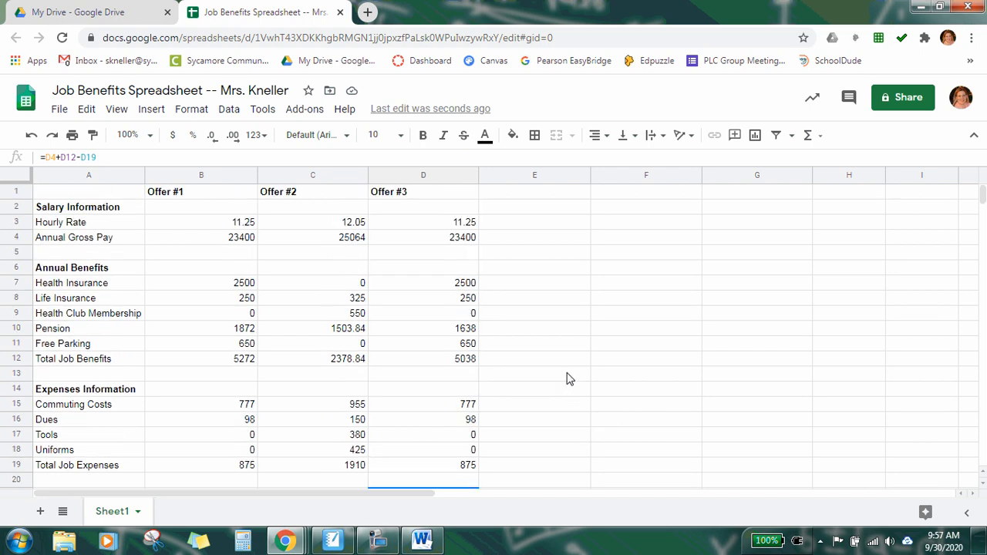
Step: Switch to the instructions document and read the steps for adding Offer #4 in column E
click(530, 196)
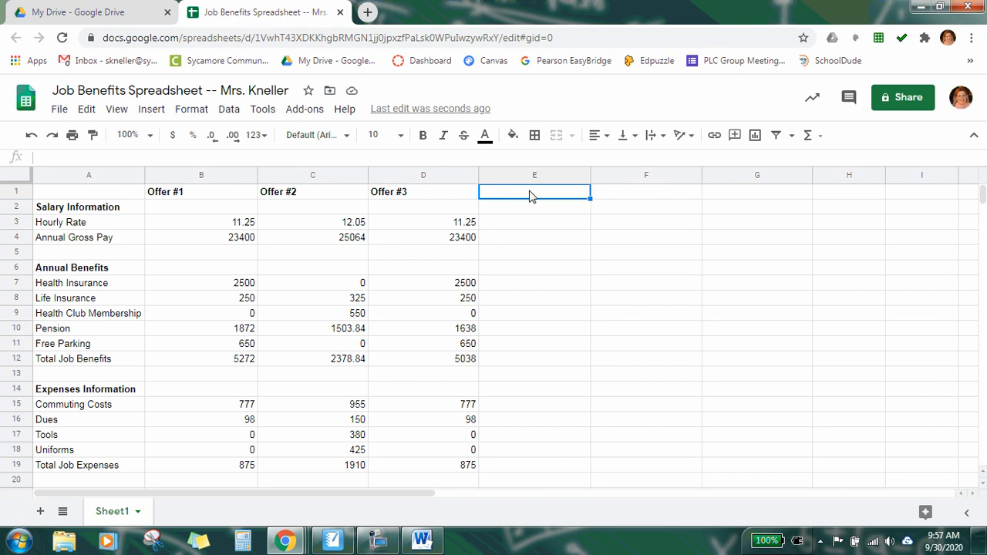
key(alt+Tab)
scroll(437, 372, down, 3)
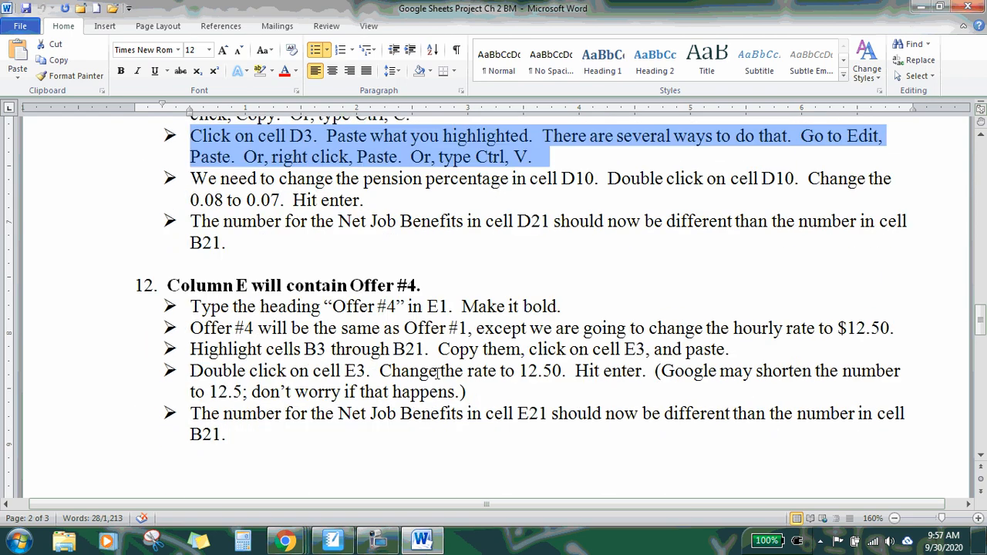
scroll(437, 373, down, 1)
click(478, 229)
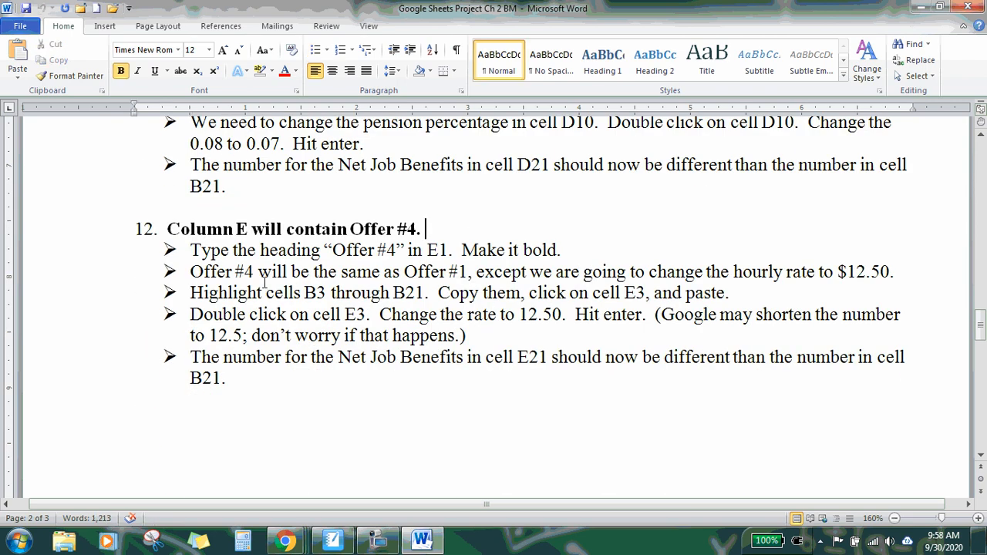
drag(189, 271, 899, 268)
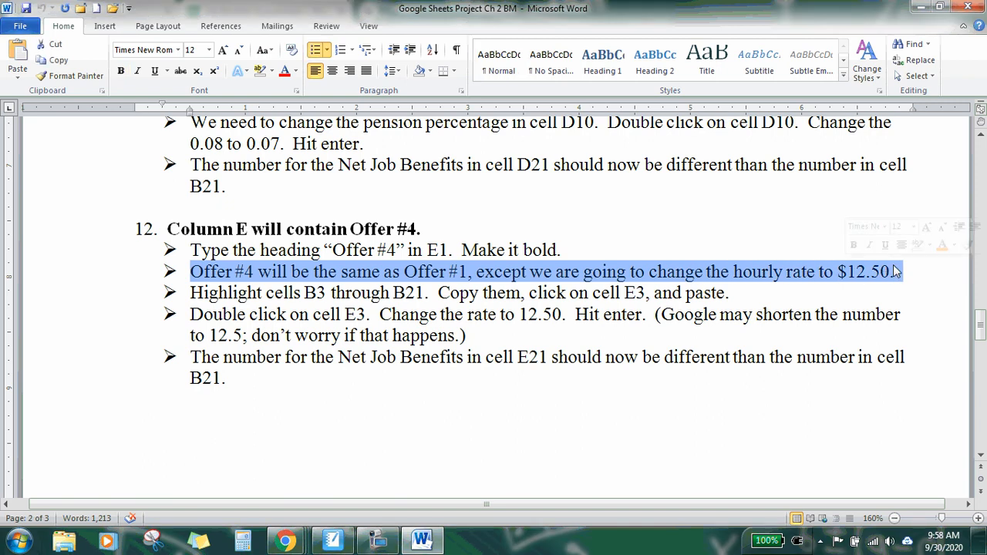
click(422, 540)
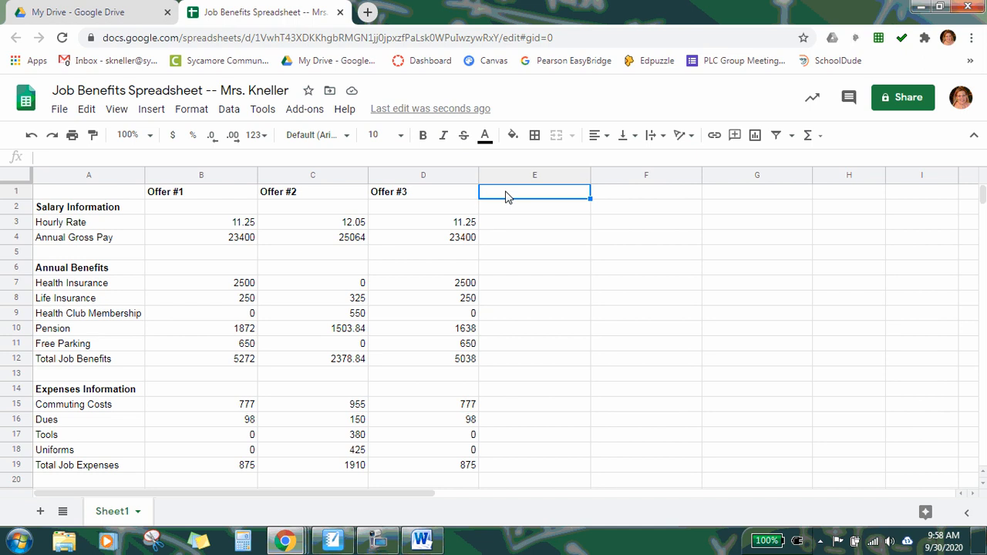
Step: Enter the heading Offer #4 in E1 and make it bold
text(Offer #4)
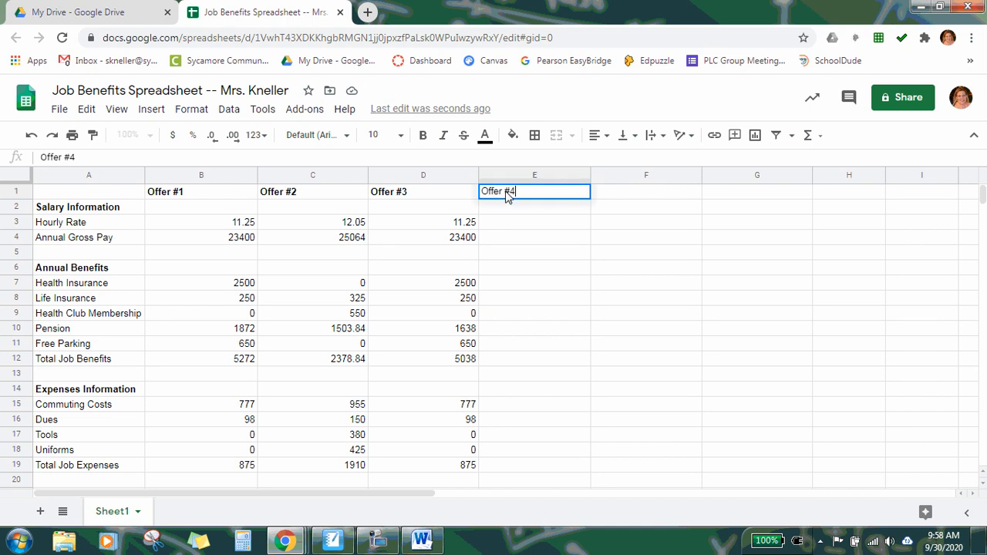
key(Return)
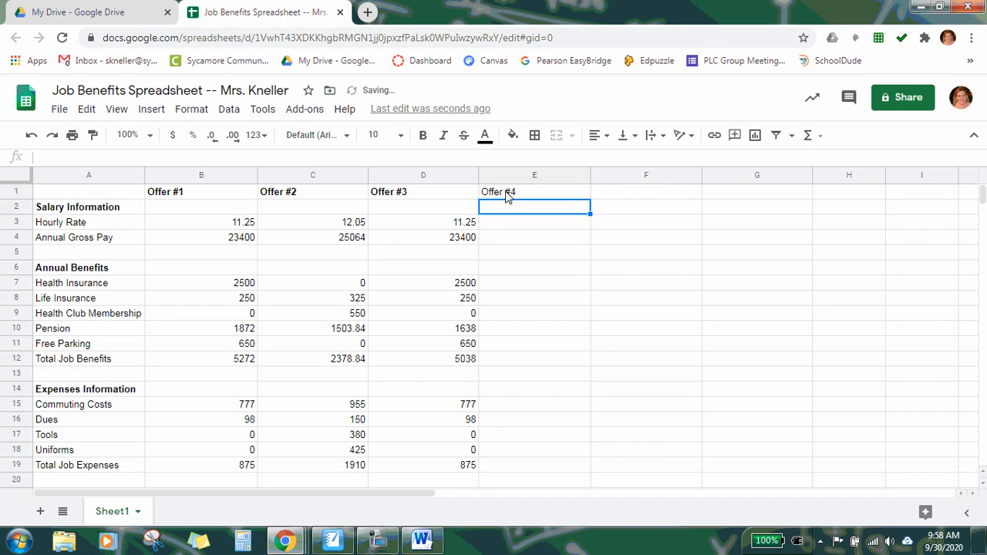
click(507, 193)
click(423, 135)
Step: Copy the Offer #1 column from B3 to B21 and paste it into column E starting at E3
click(532, 222)
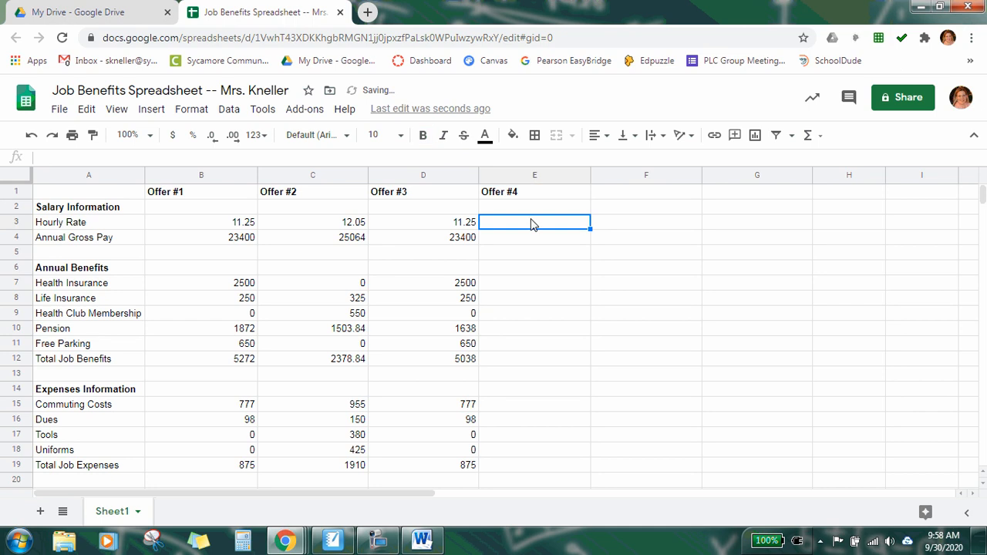
click(209, 223)
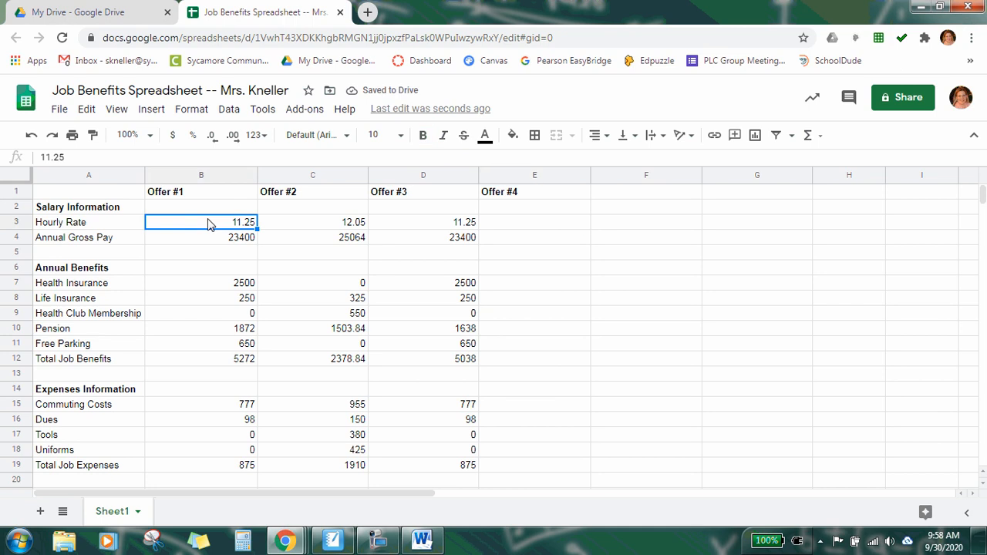
drag(209, 223, 227, 425)
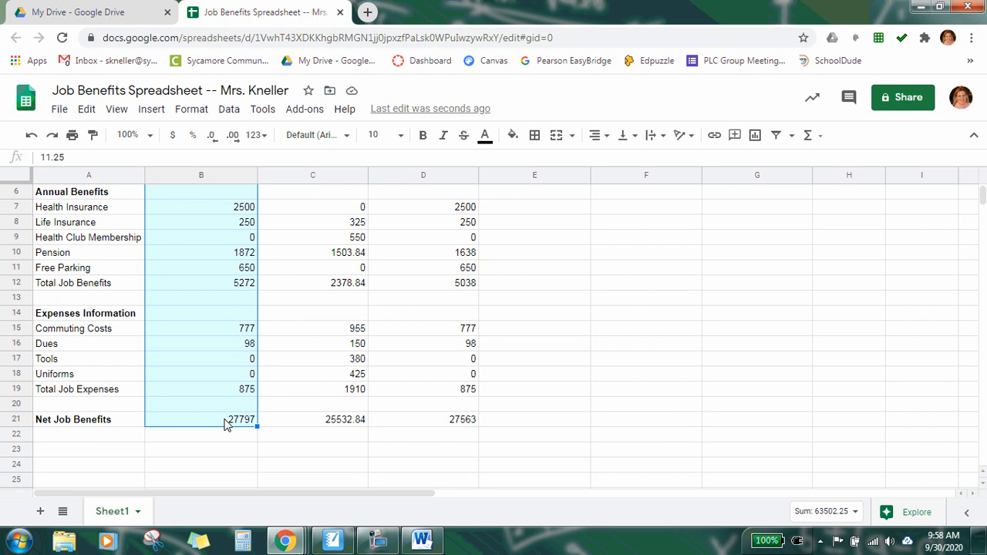
click(86, 109)
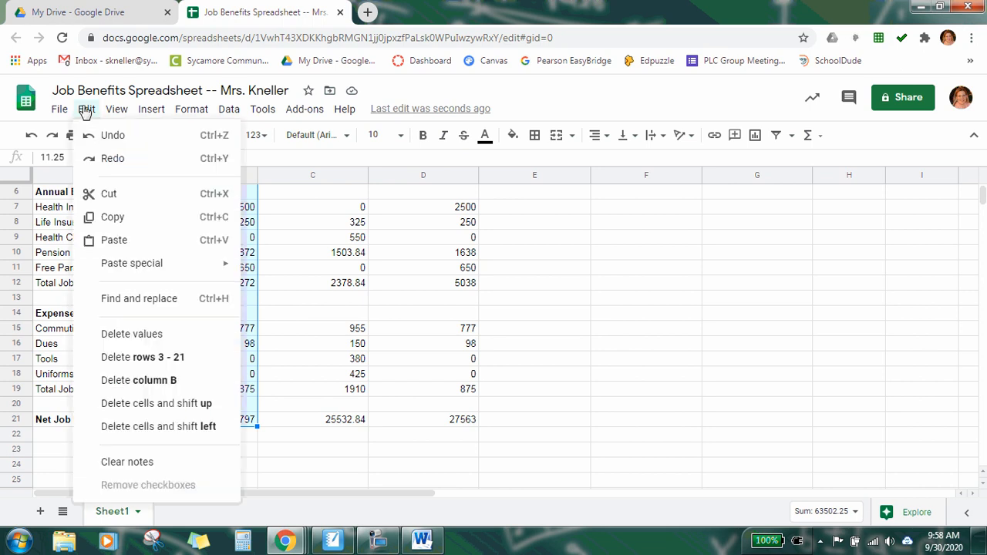
click(107, 217)
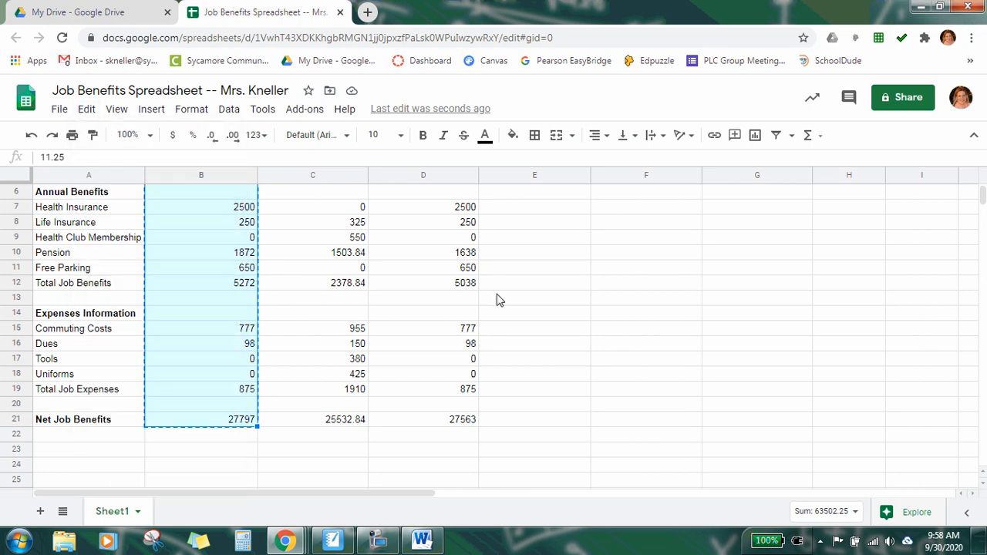
scroll(540, 352, up, 2)
click(512, 224)
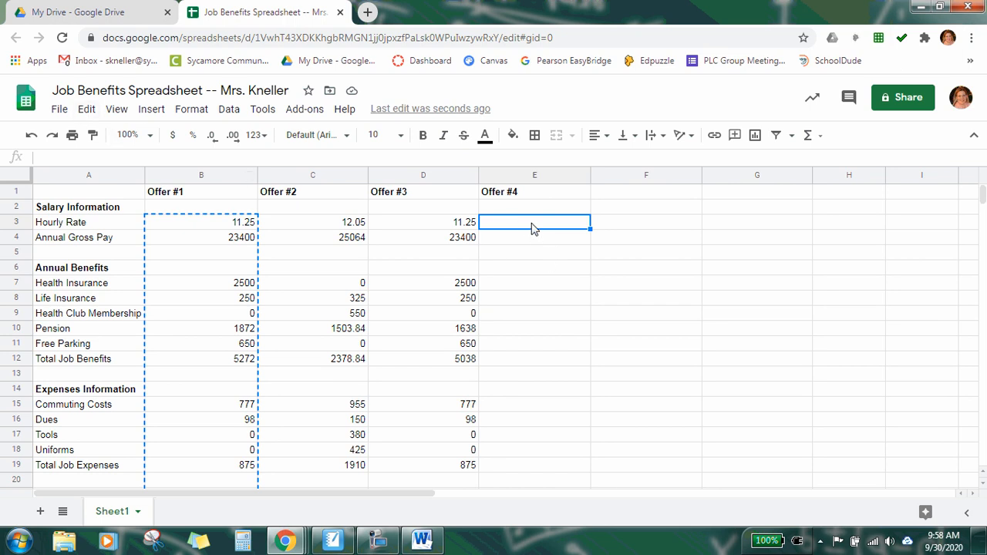
right_click(532, 228)
click(567, 179)
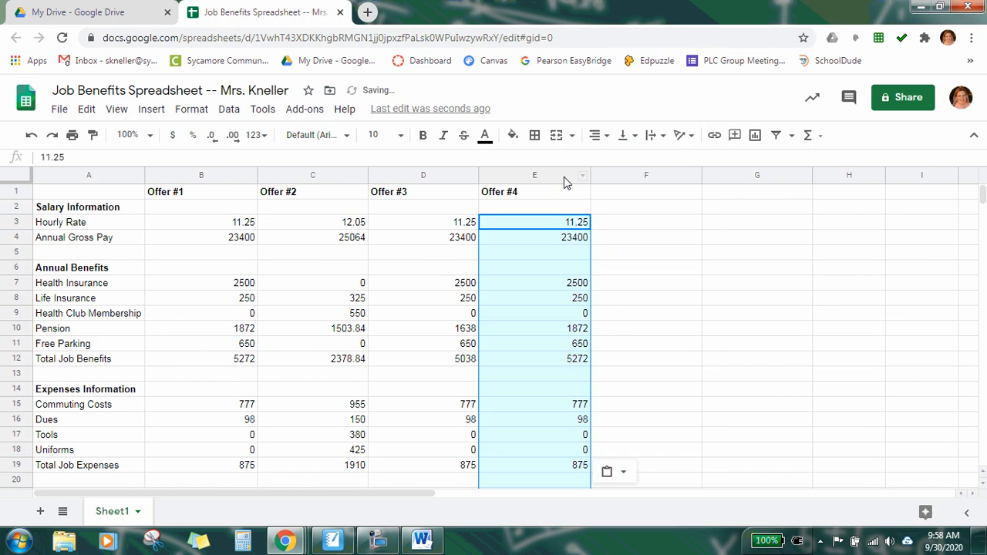
click(614, 220)
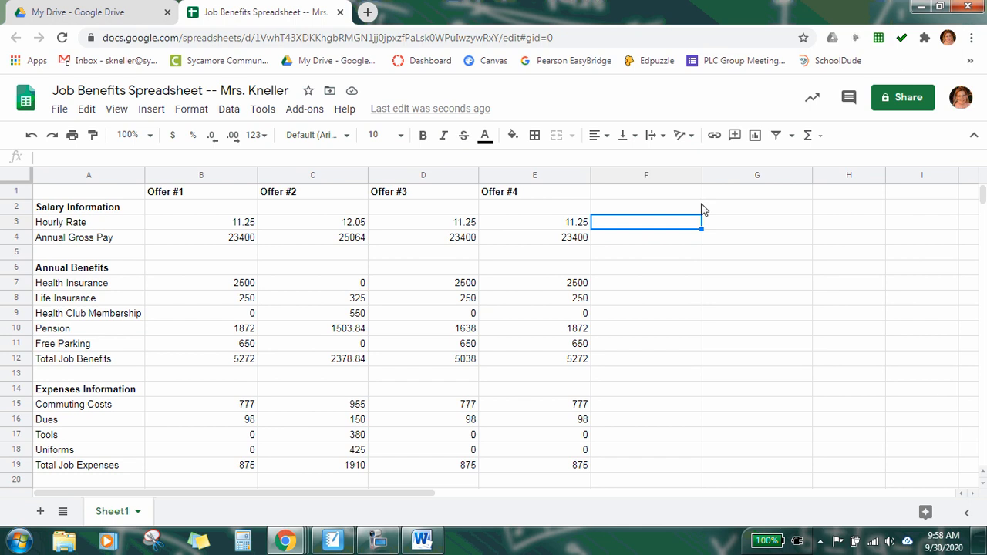
Step: Change the Offer #4 hourly rate in E3 to 12.50
click(647, 194)
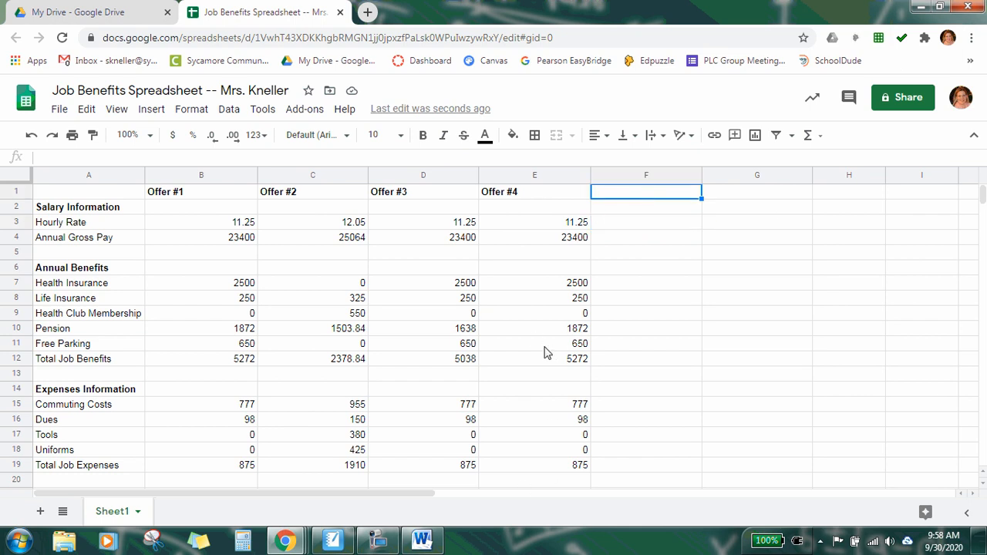
click(546, 223)
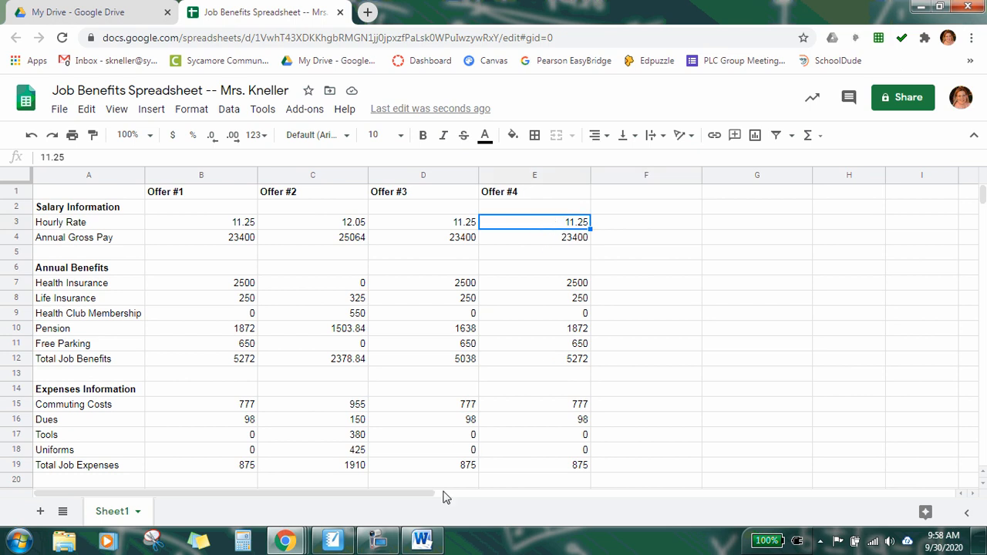
click(421, 540)
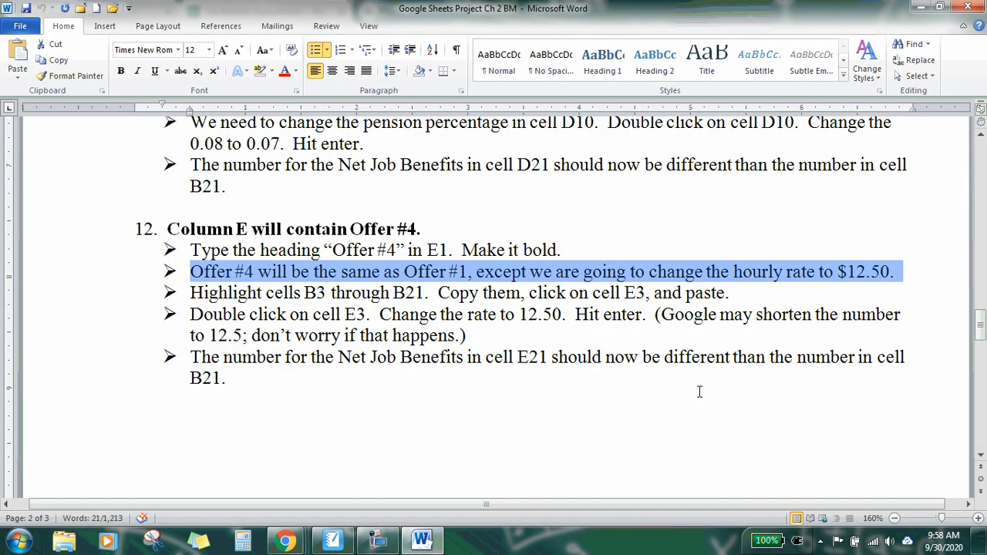
click(421, 540)
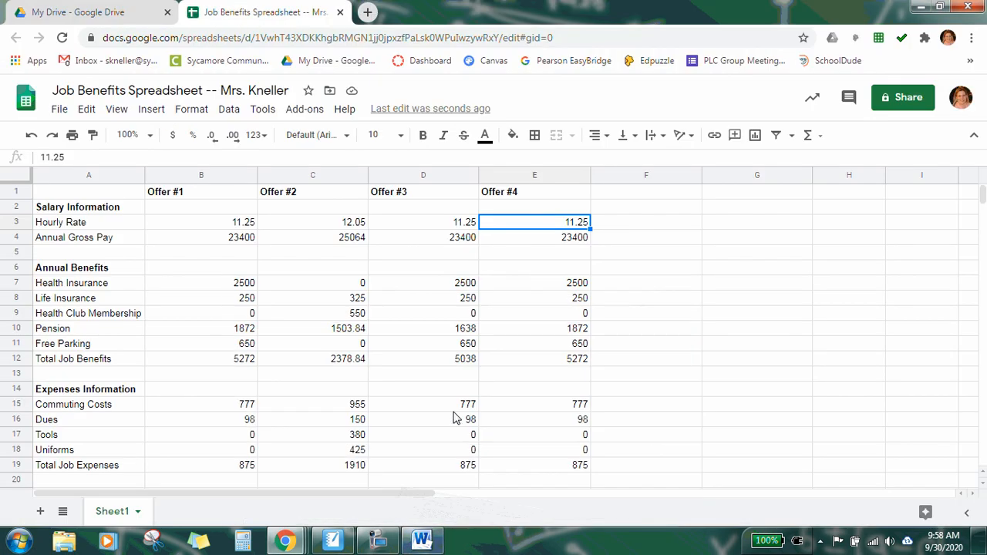
double_click(560, 223)
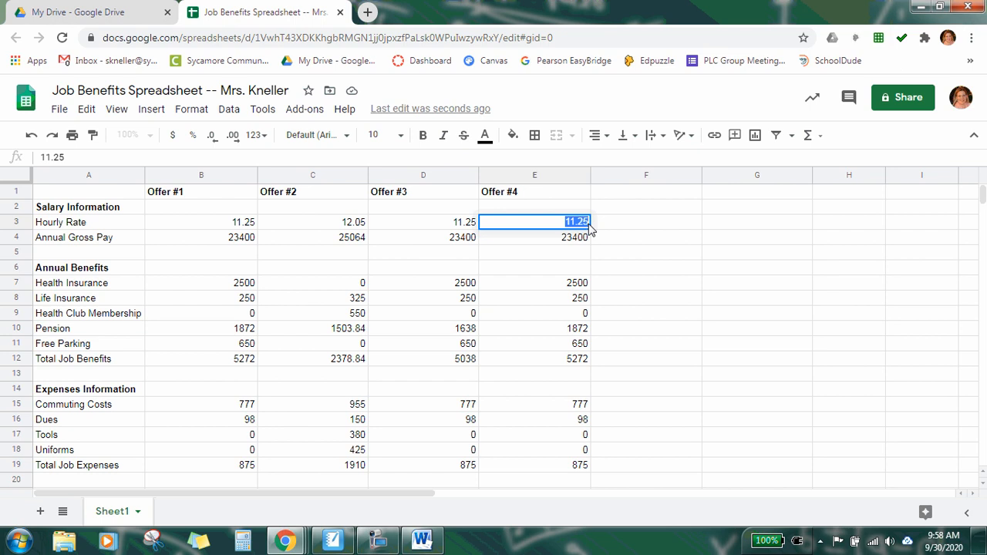
text(12.50)
key(Return)
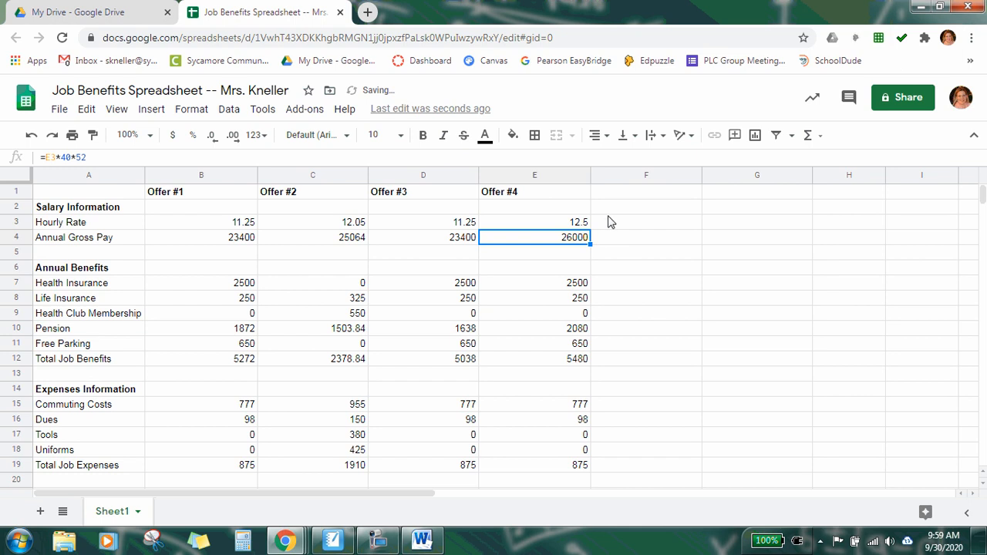
Step: Compare the Offer #4 gross pay, total benefits, expenses and net benefits formulas with those of Offer #1
click(550, 225)
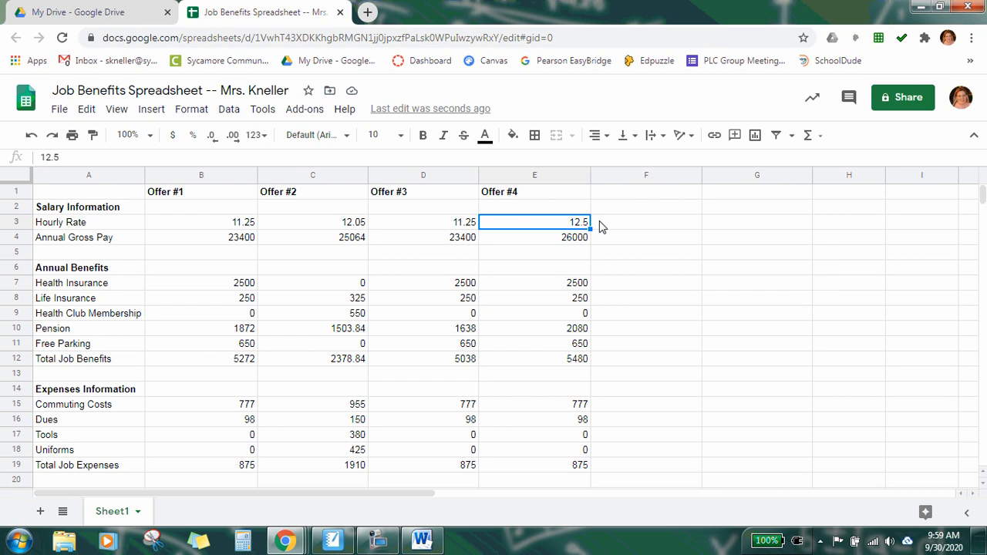
click(536, 244)
click(209, 242)
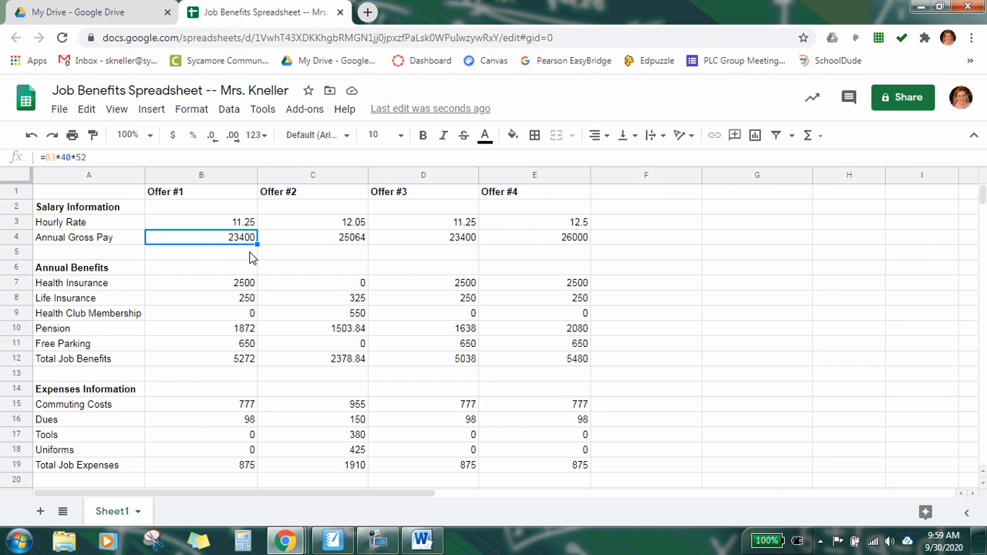
click(550, 363)
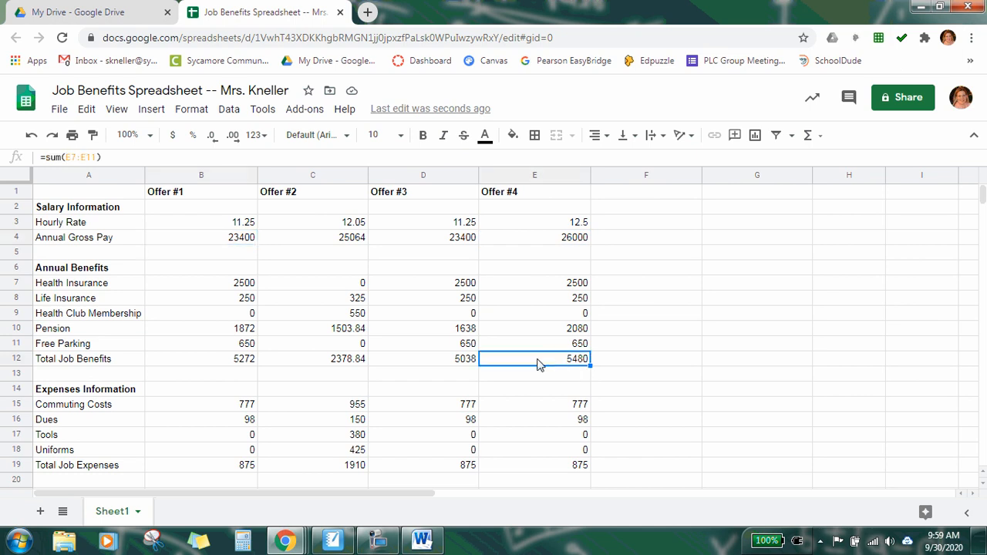
click(229, 363)
scroll(524, 362, down, 1)
scroll(524, 363, down, 1)
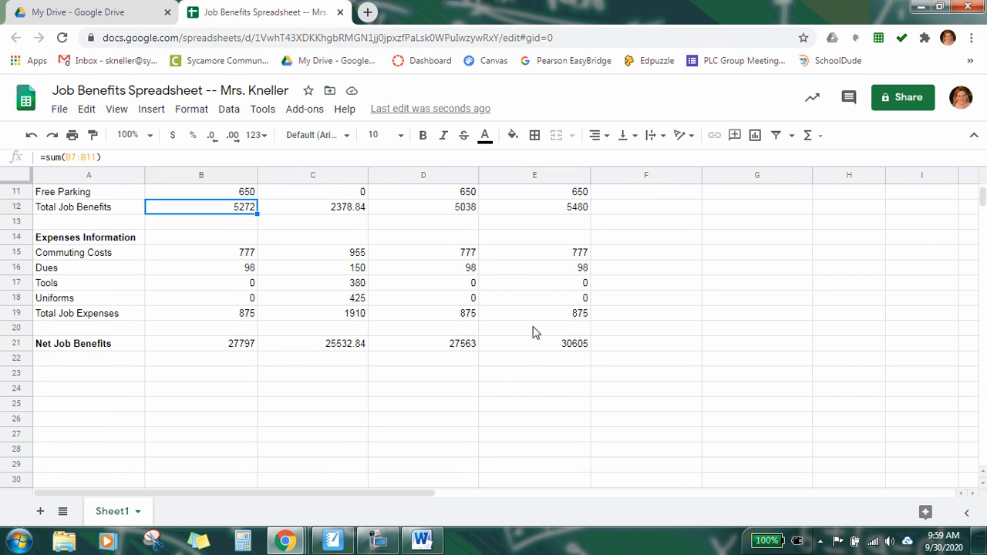
click(539, 317)
click(540, 352)
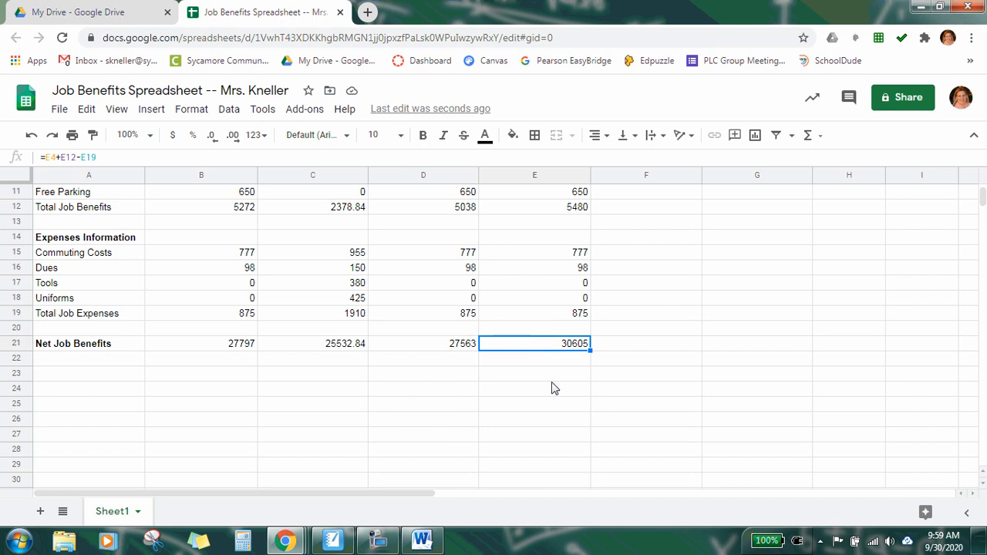
scroll(602, 395, up, 2)
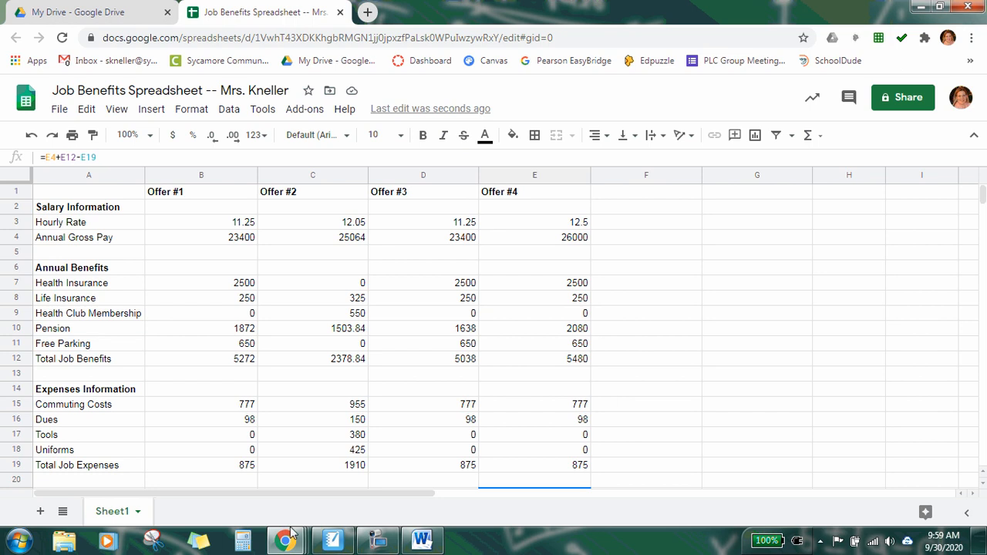
click(377, 540)
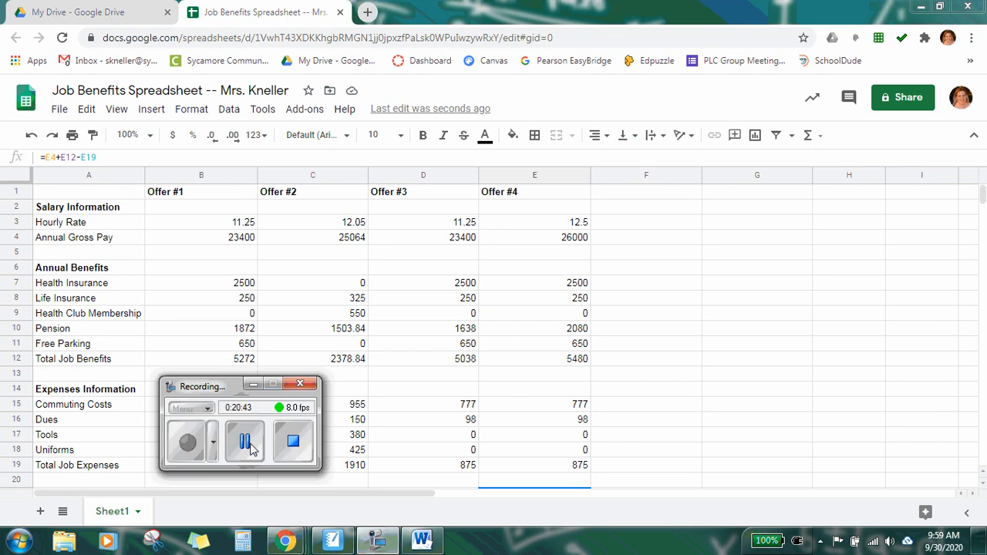
click(246, 442)
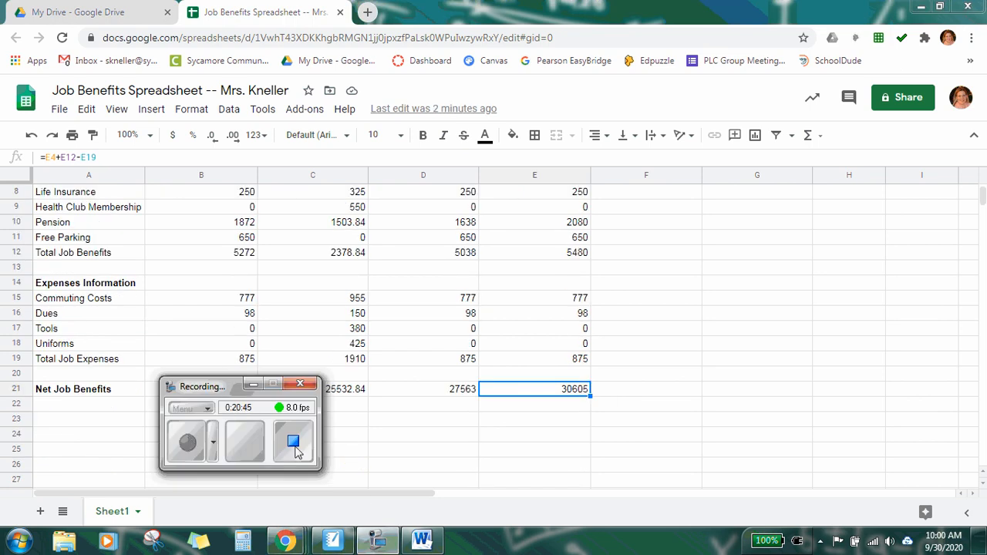
click(256, 388)
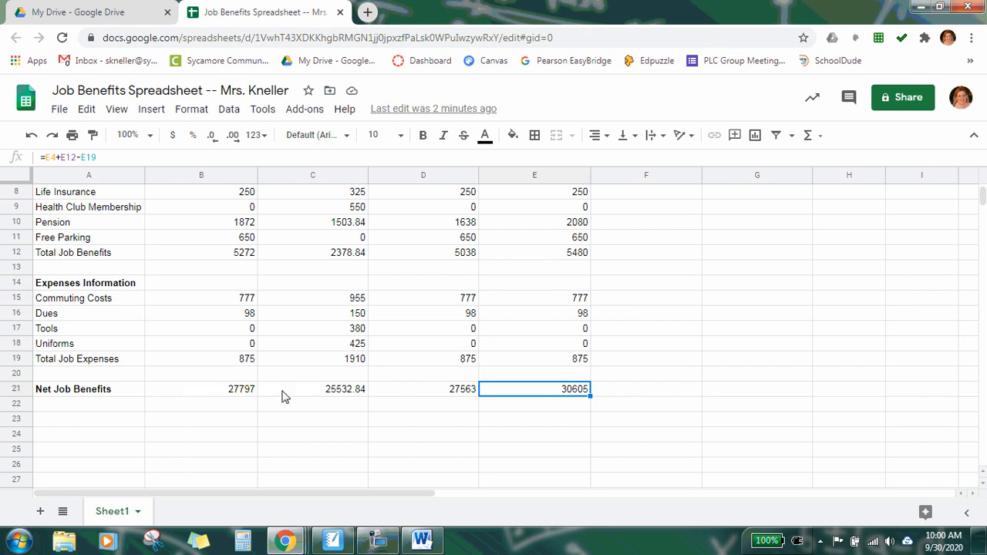
Step: Review the completed Offer #4 column and return to the instructions document
click(631, 396)
scroll(644, 392, up, 2)
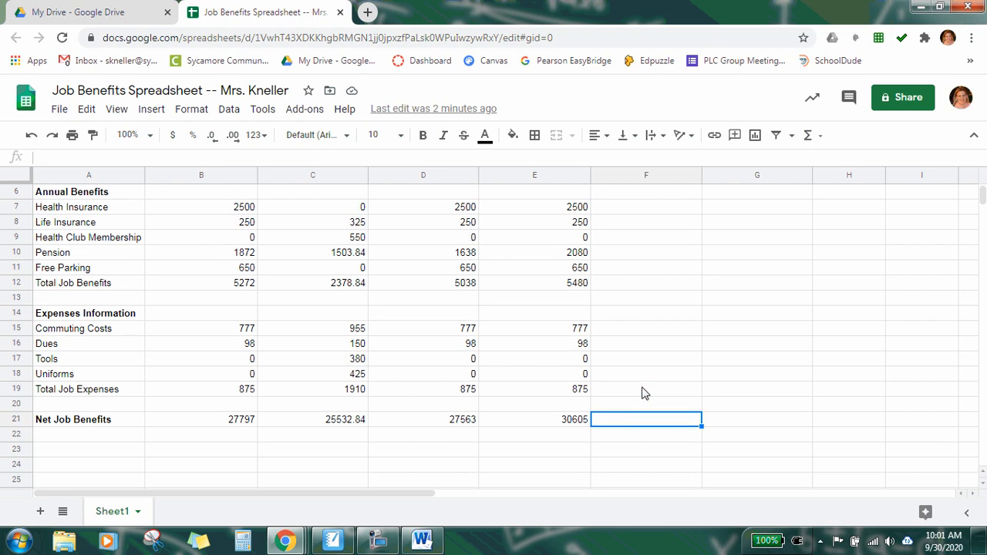
scroll(647, 392, up, 1)
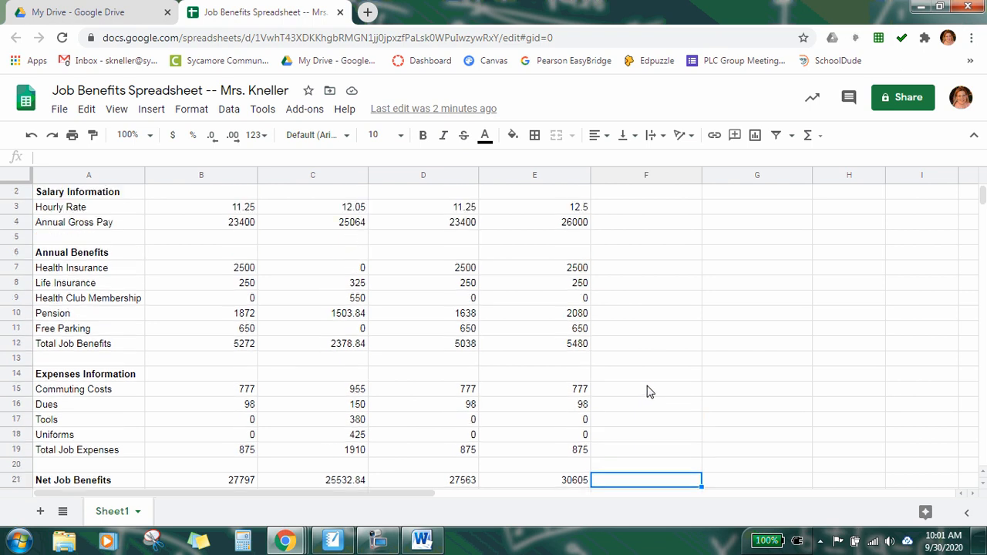
click(561, 208)
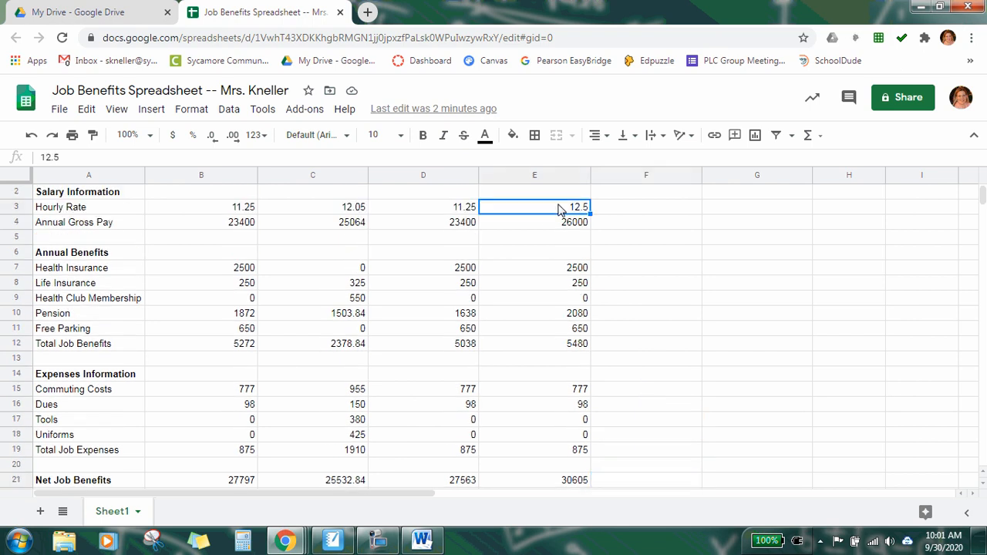
scroll(571, 247, up, 1)
click(629, 194)
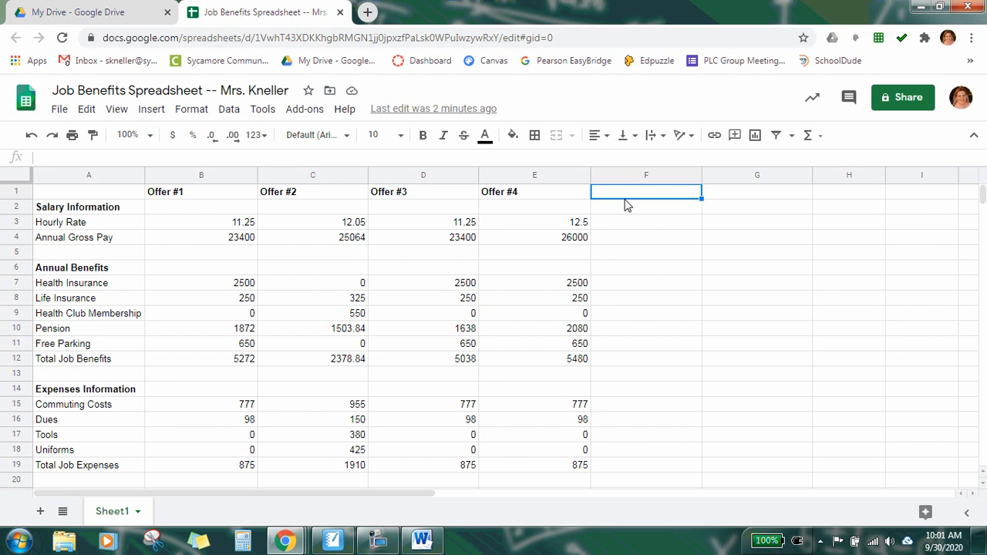
click(424, 540)
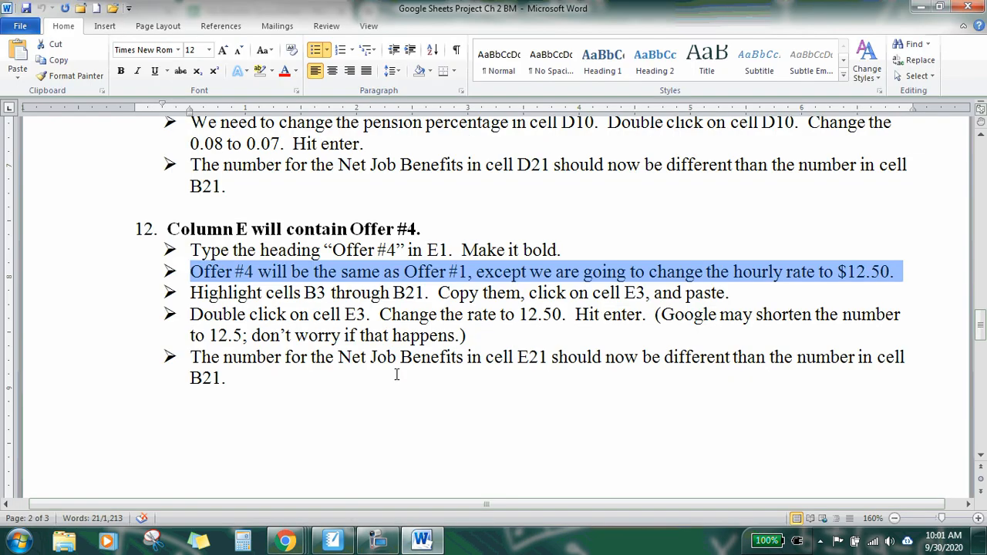
Step: Read the instructions for the Offer #5 and Offer #6 columns in the instructions document
click(396, 374)
scroll(402, 374, down, 5)
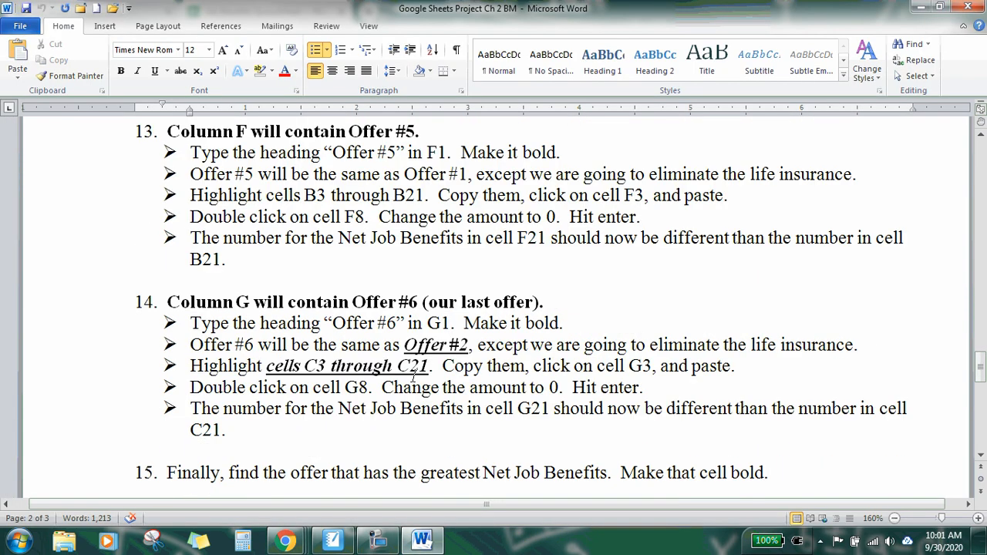
scroll(624, 301, up, 1)
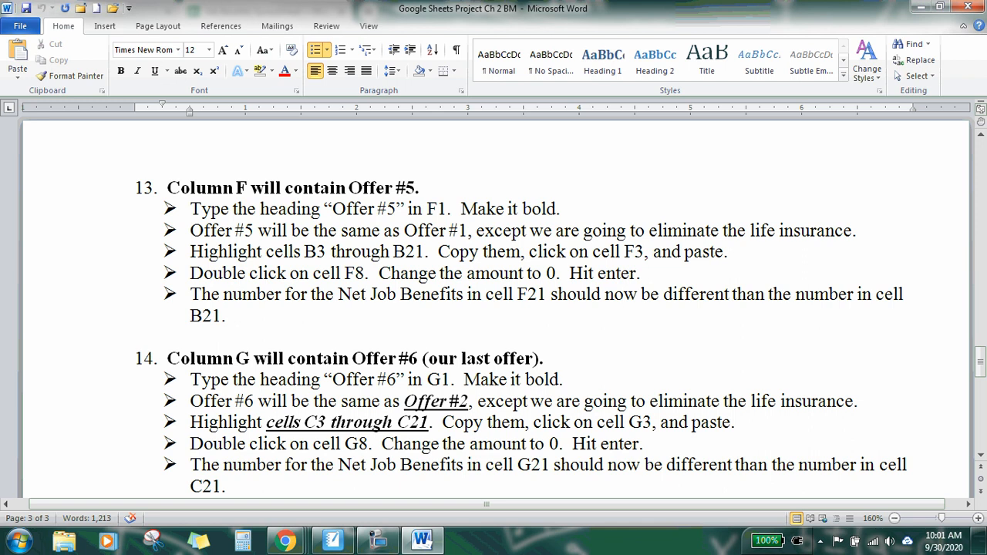
drag(981, 354, 983, 356)
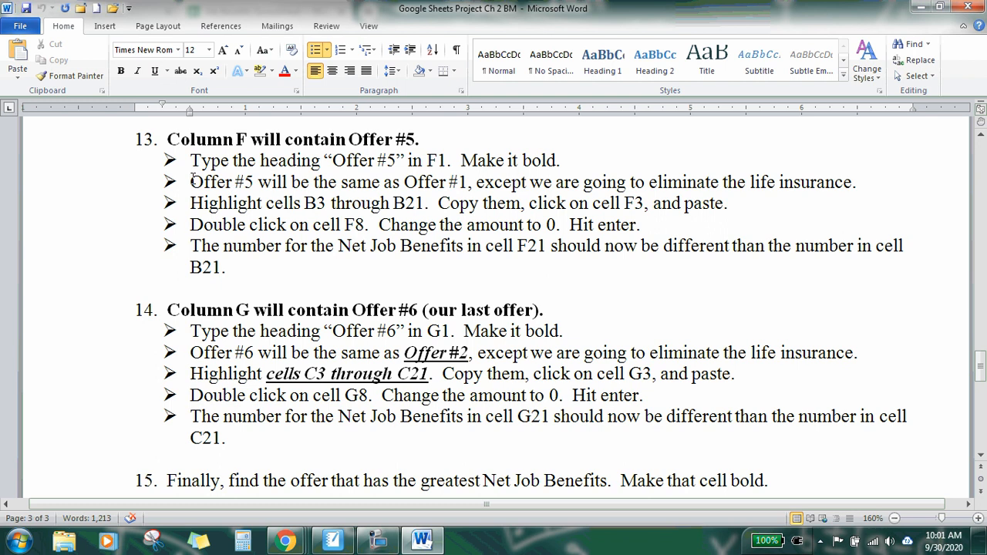
drag(191, 180, 861, 186)
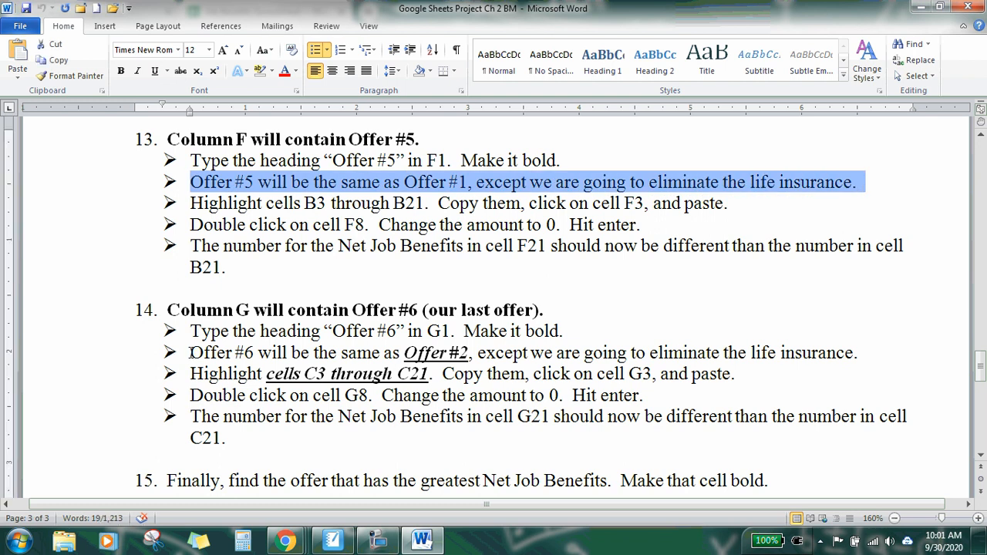
drag(191, 352, 862, 356)
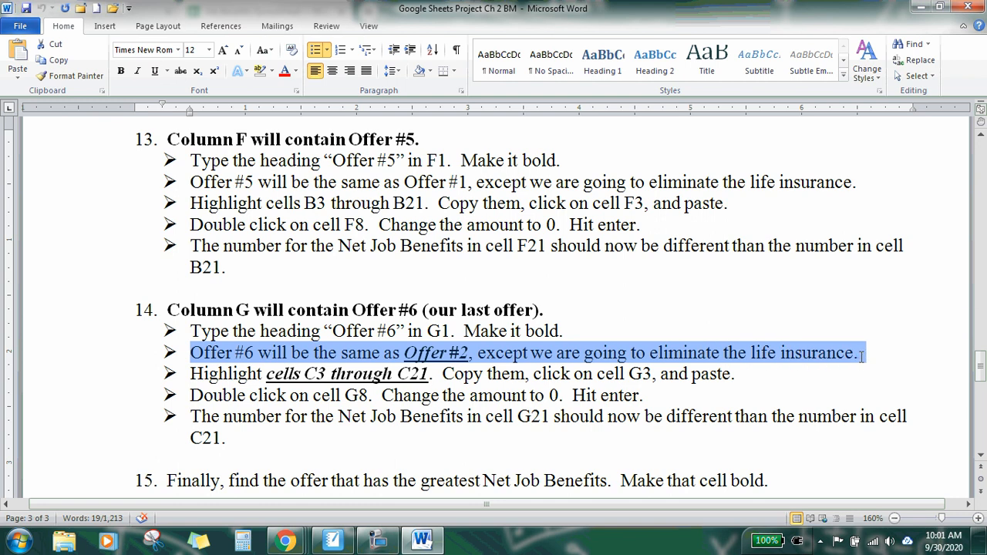
Step: Switch to the spreadsheet and enter the heading Offer #5 in cell F1
click(421, 540)
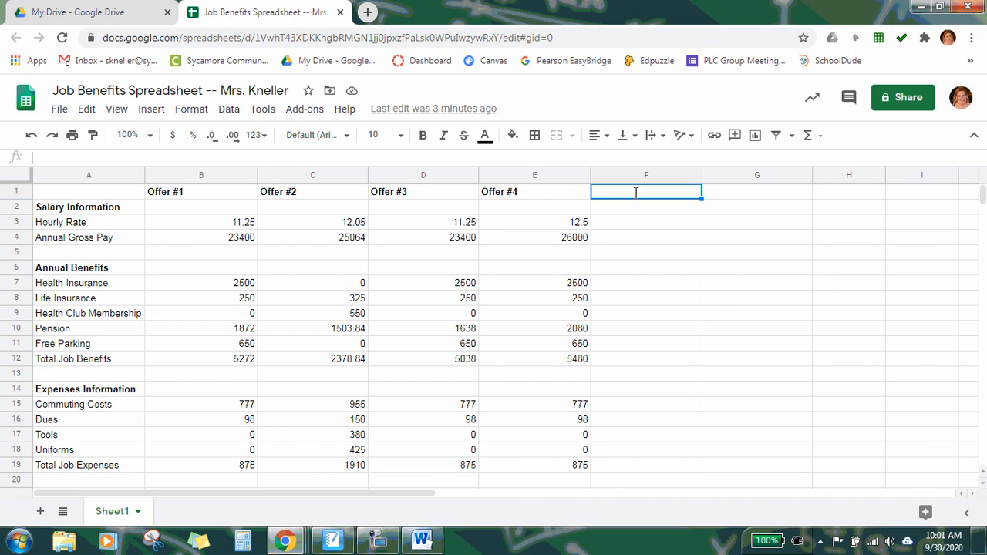
text(Offer #5)
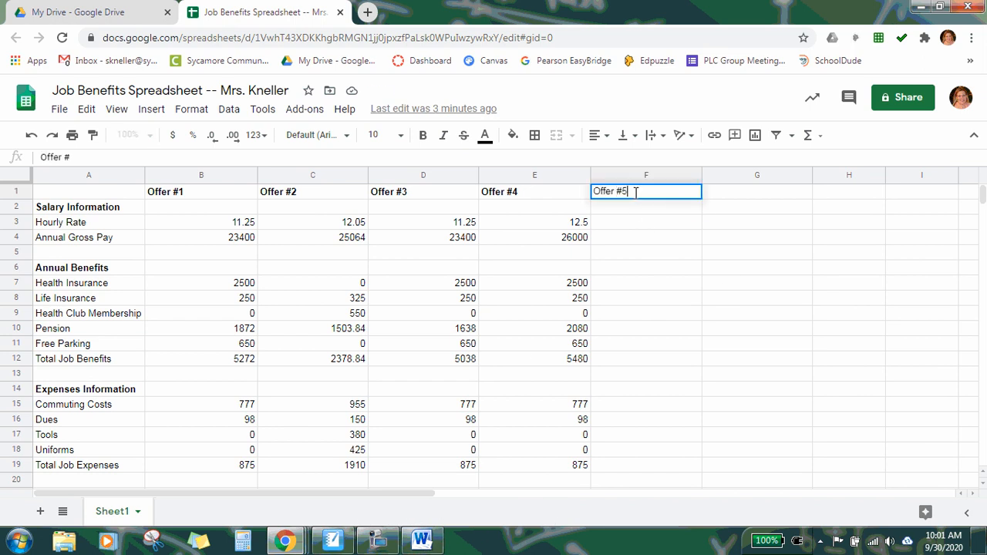
key(Return)
Step: Enter the heading Offer #6 in cell G1
click(742, 193)
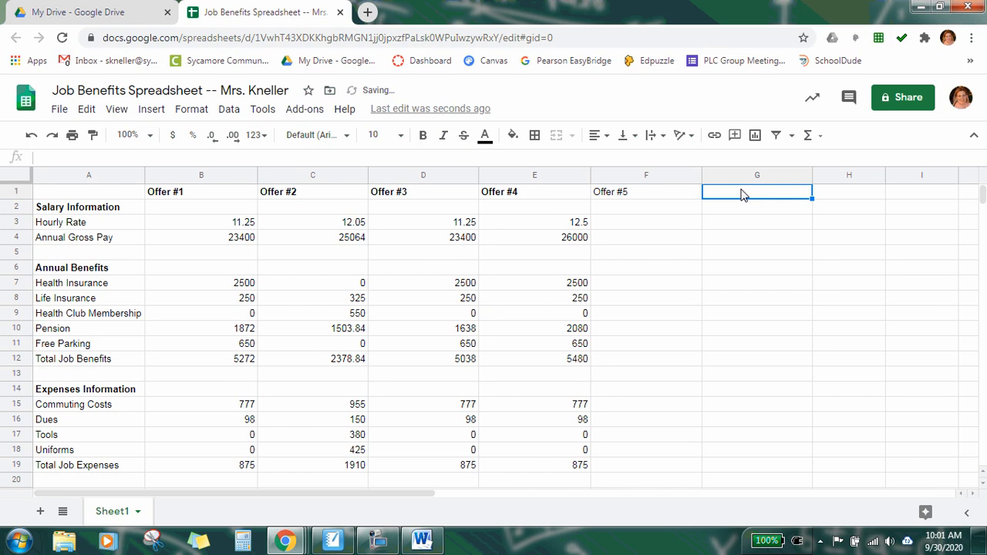
text(Offer )
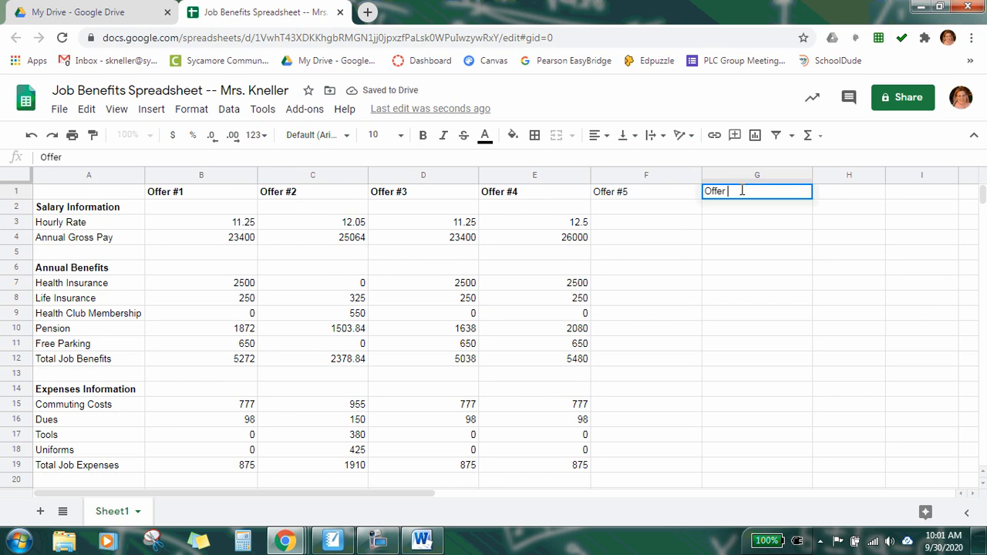
text(#6)
key(Return)
Step: Make the Offer #5 and Offer #6 headings in F1 and G1 bold
click(673, 187)
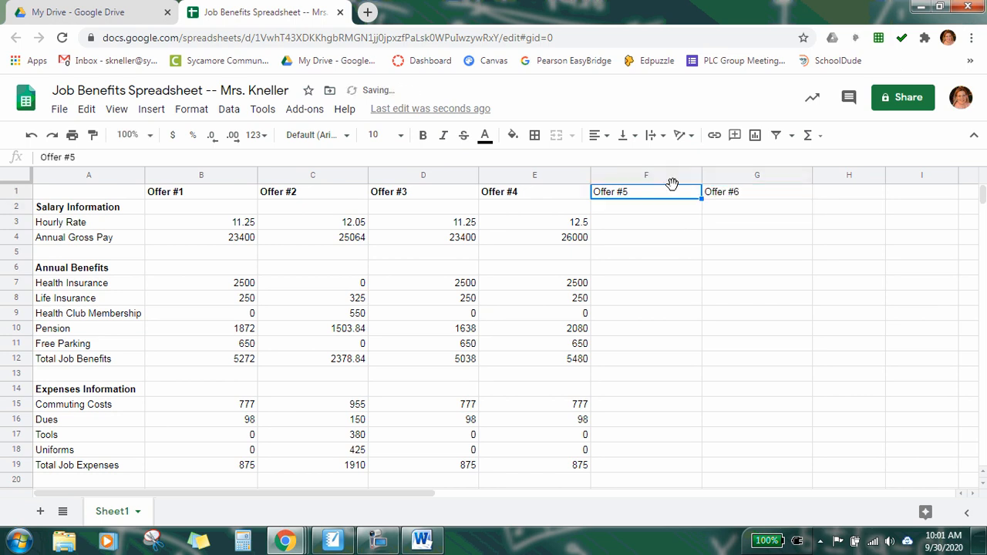
click(423, 135)
click(756, 199)
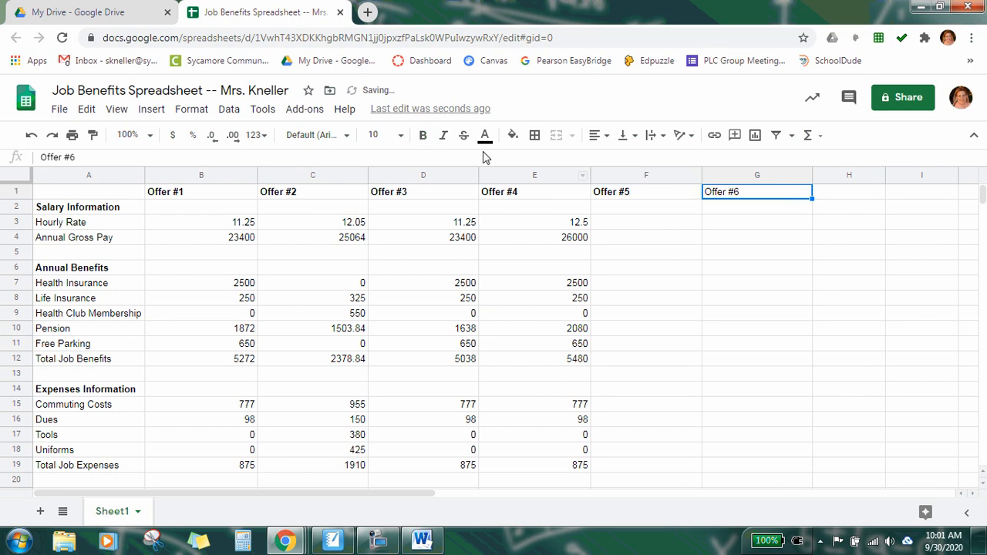
click(423, 136)
Step: Copy the Offer #1 cells B3 through B21 and paste them into column F starting at F3
click(617, 216)
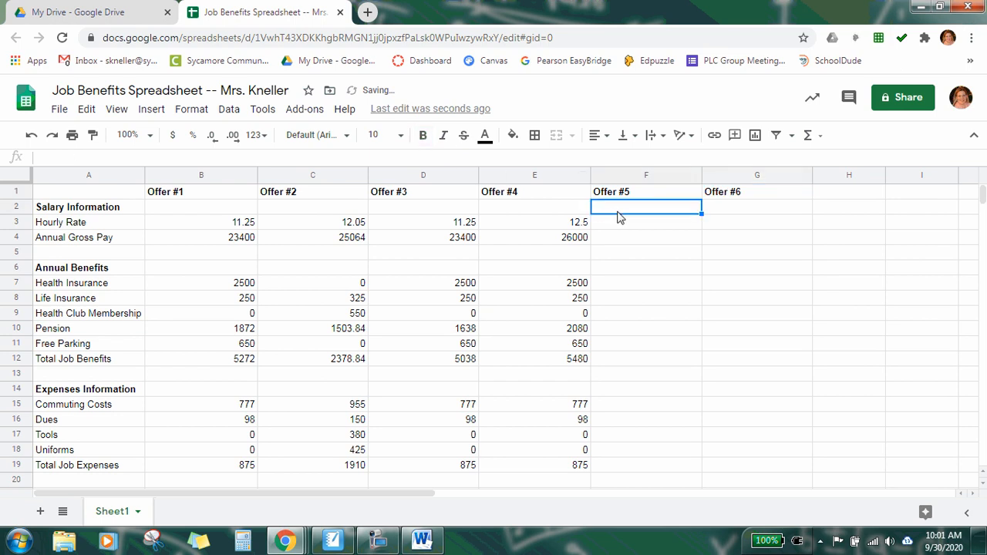
click(619, 225)
click(173, 224)
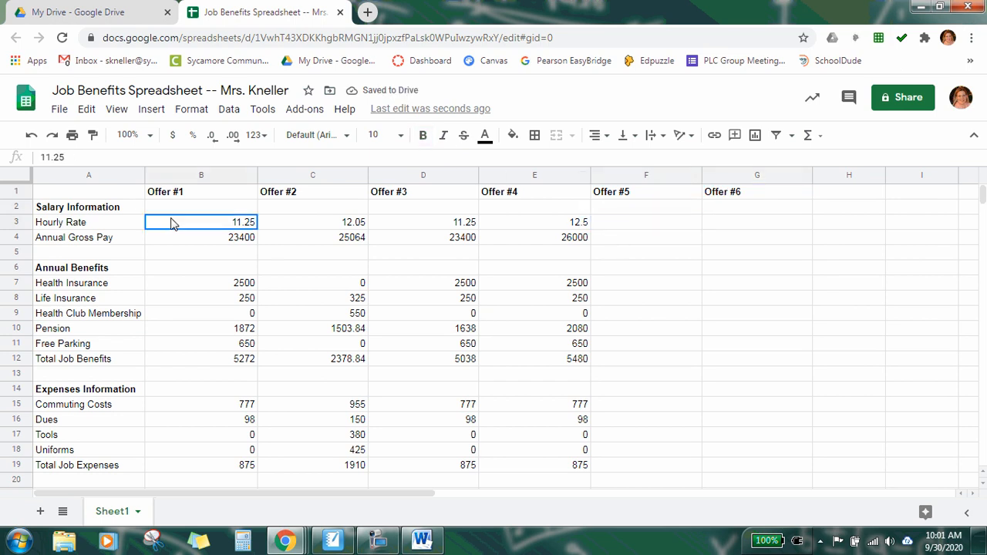
drag(173, 223, 198, 418)
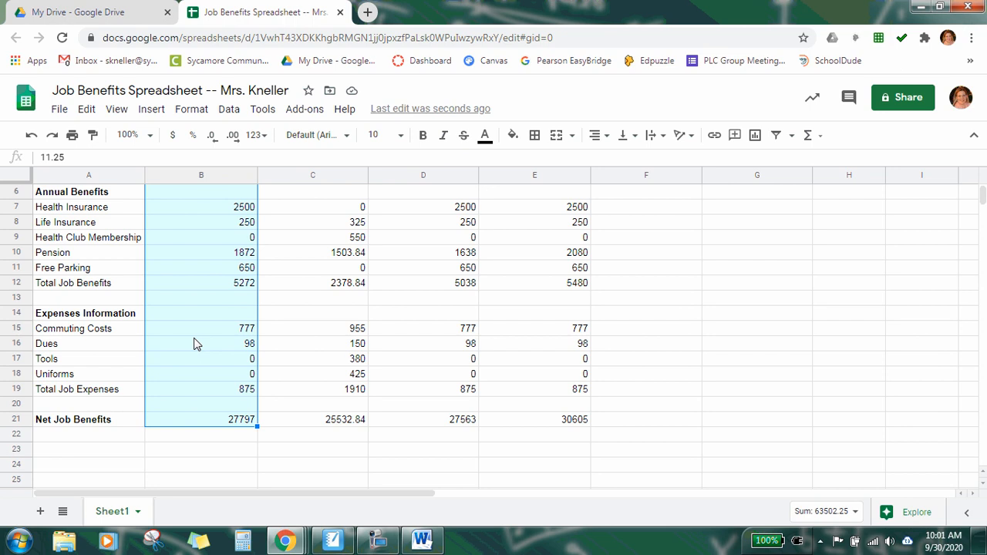
scroll(611, 392, up, 2)
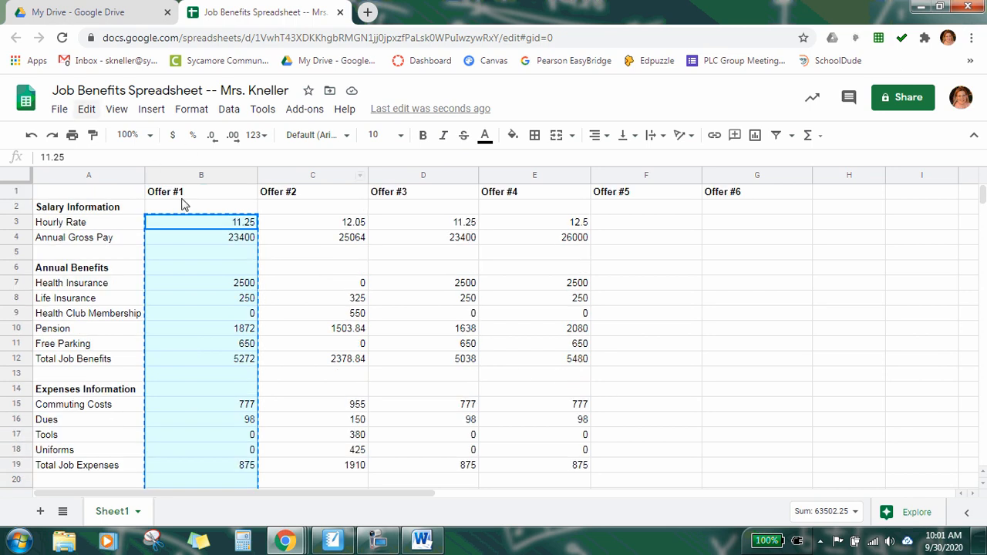
click(658, 225)
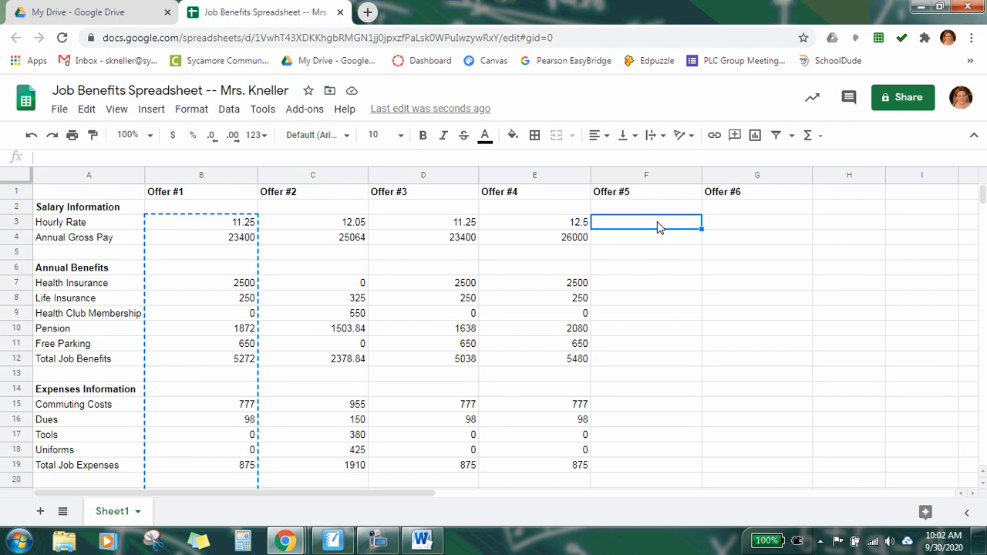
key(ctrl+v)
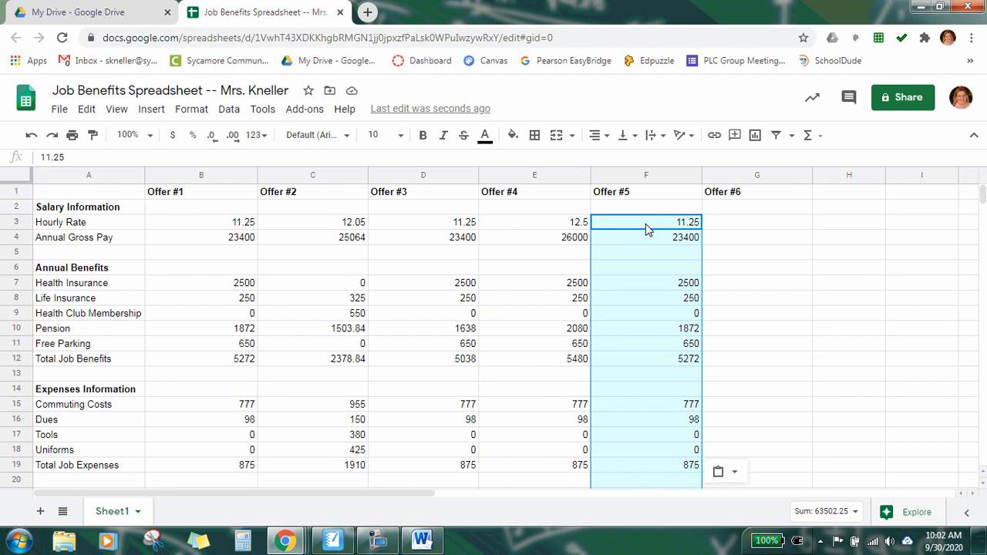
Step: Set the Offer #5 life insurance amount in F8 to 0
click(735, 225)
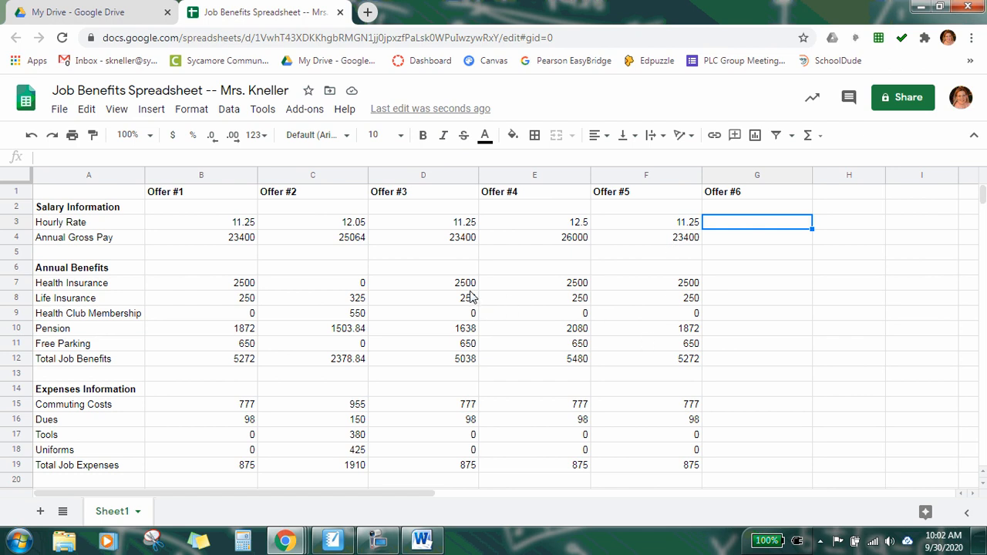
click(650, 297)
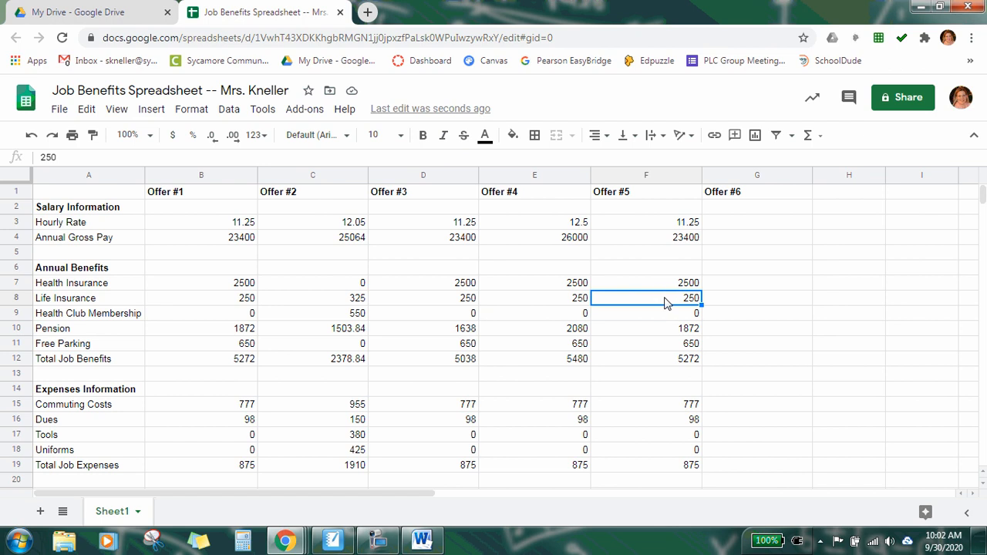
double_click(665, 301)
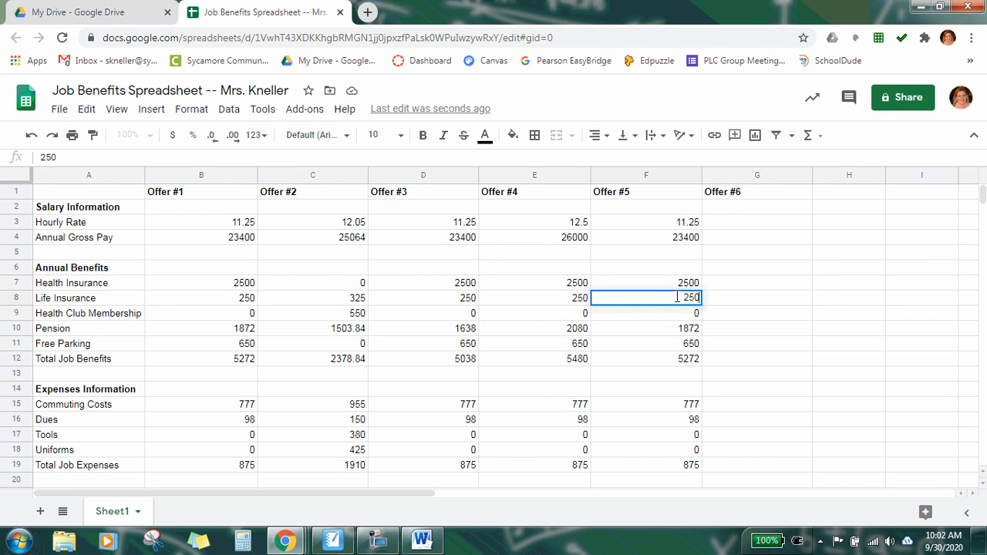
key(BackSpace)
key(Return)
Step: Compare the Offer #5 total benefits and net job benefits formulas with those of Offers #1 and #4
click(662, 364)
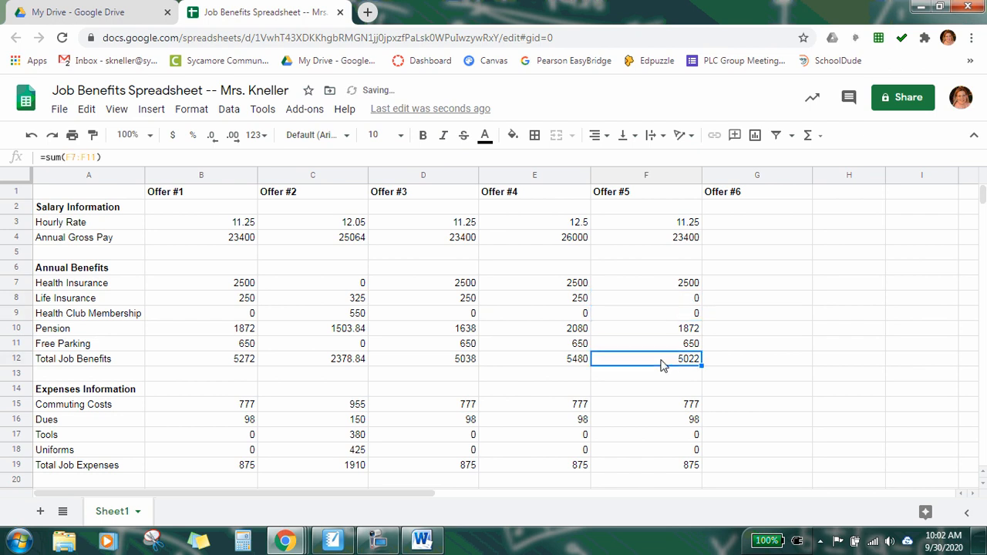
scroll(661, 366, down, 3)
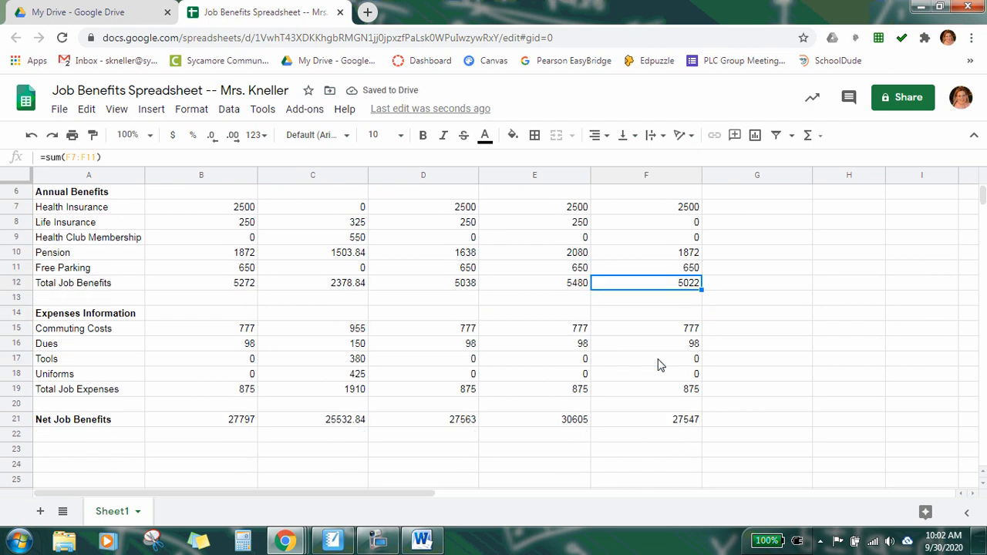
click(655, 391)
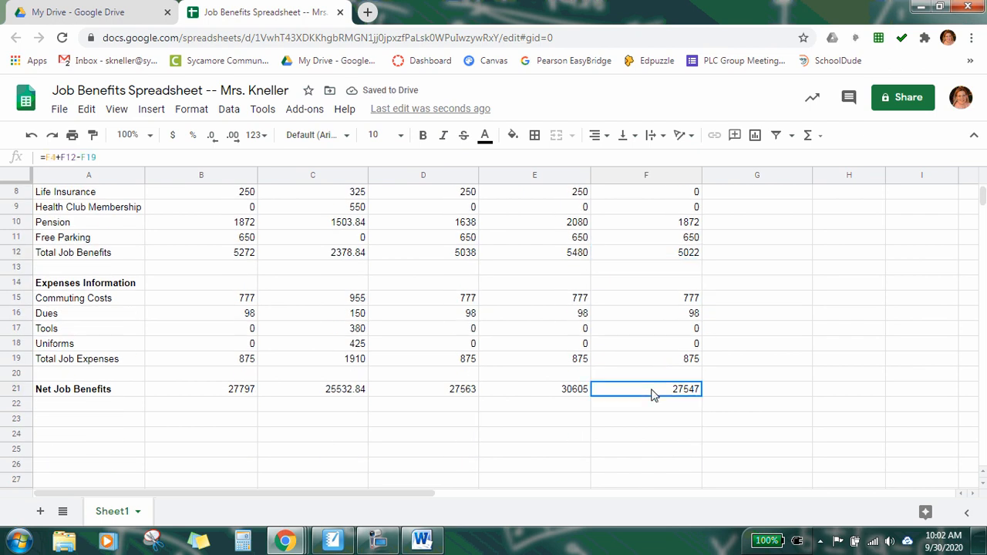
click(239, 391)
click(637, 395)
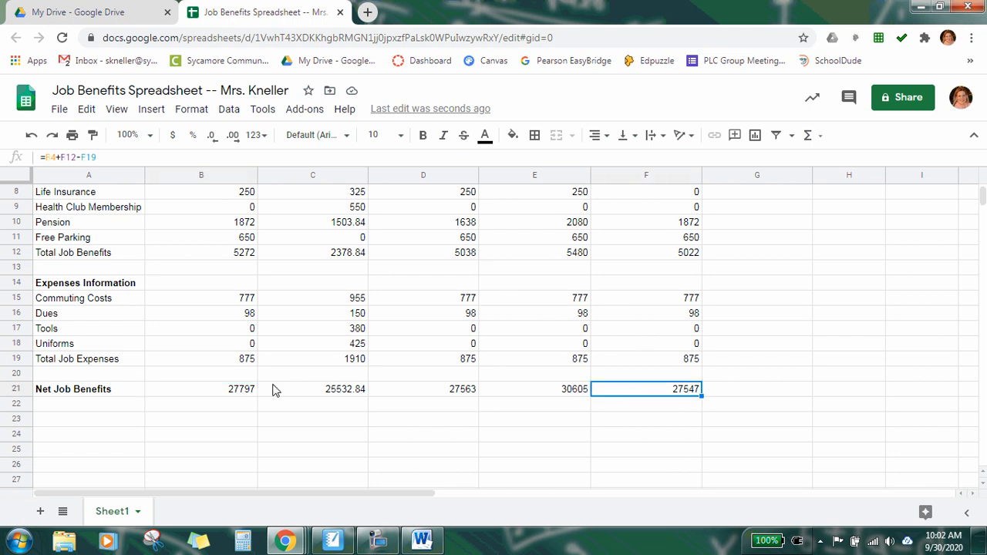
click(237, 395)
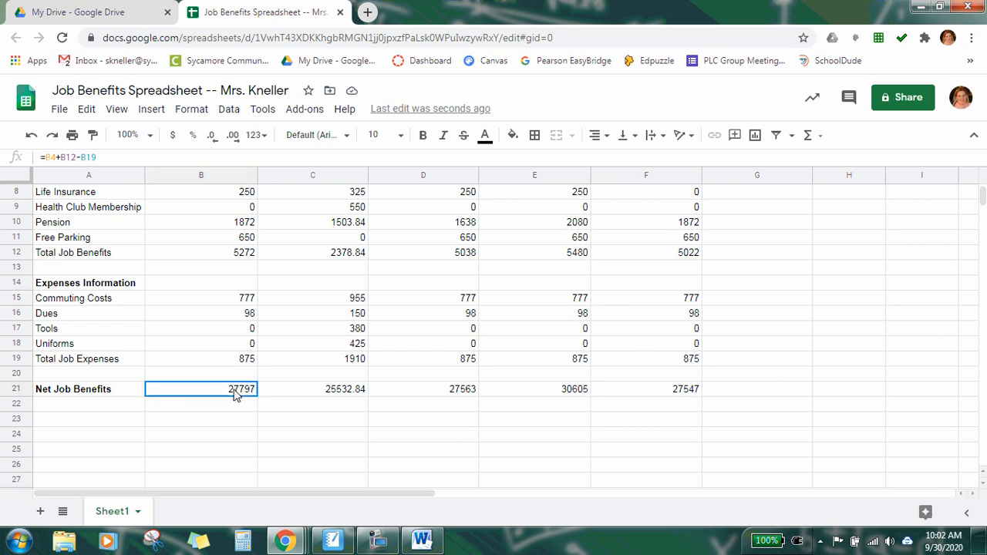
click(638, 394)
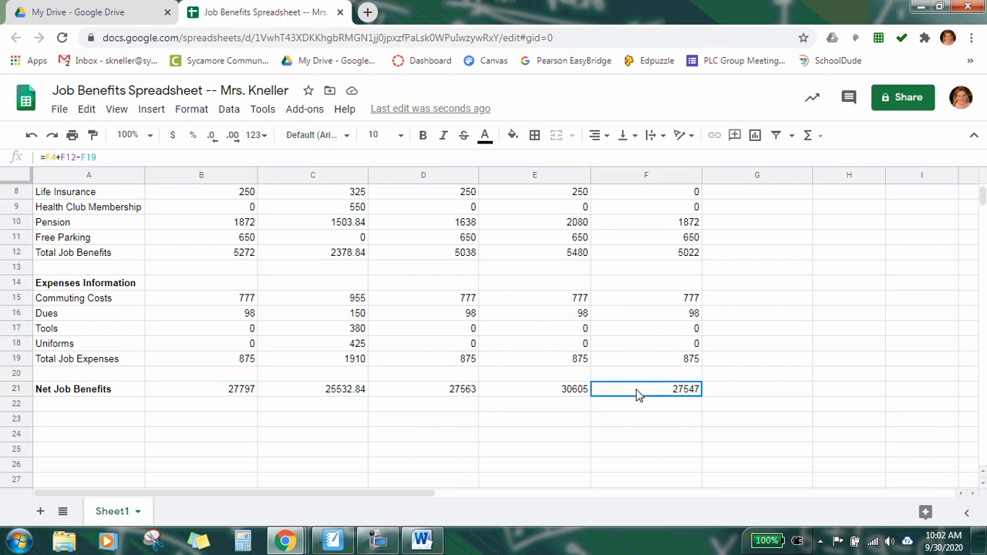
click(554, 392)
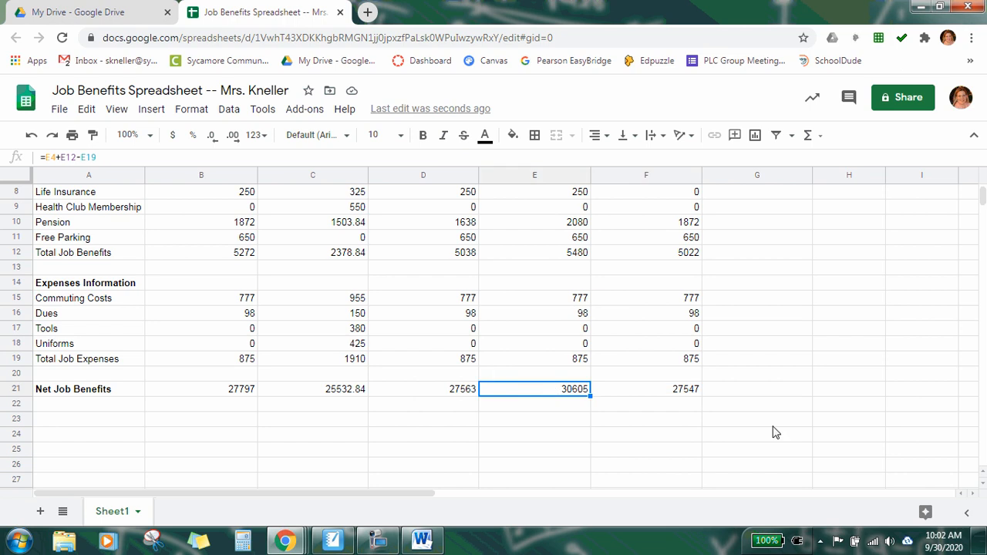
Step: Reread the Offer #6 instruction in the instructions document and return to the spreadsheet
scroll(775, 433, up, 3)
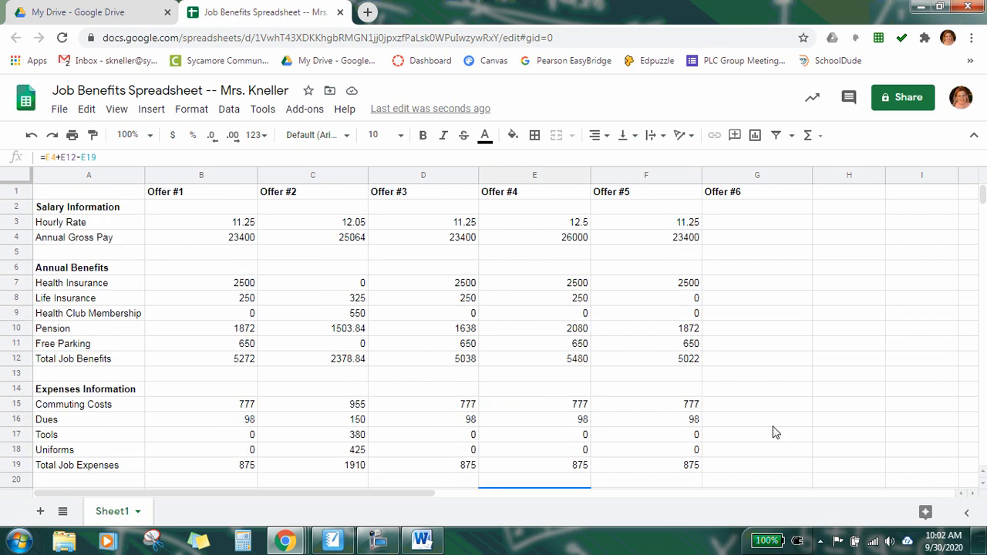
click(761, 225)
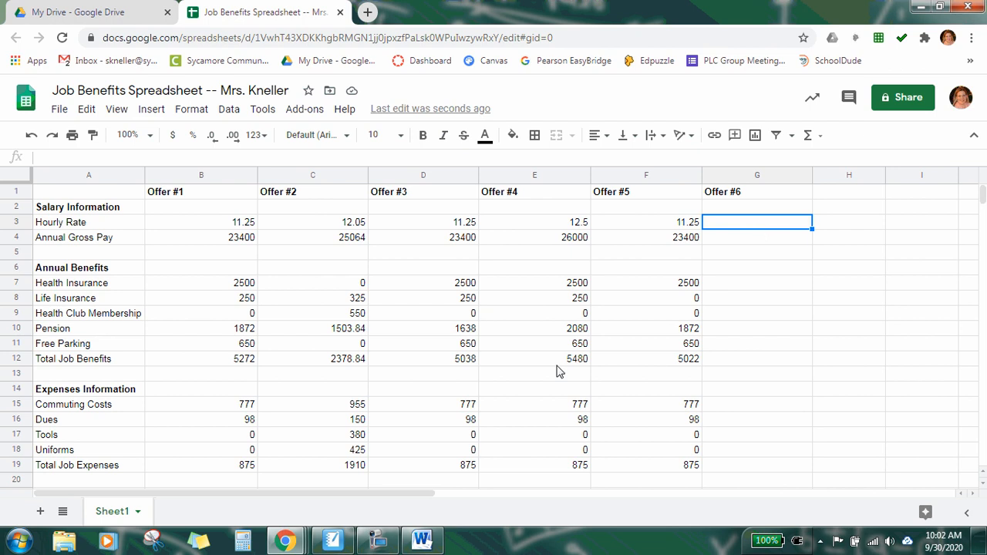
click(422, 540)
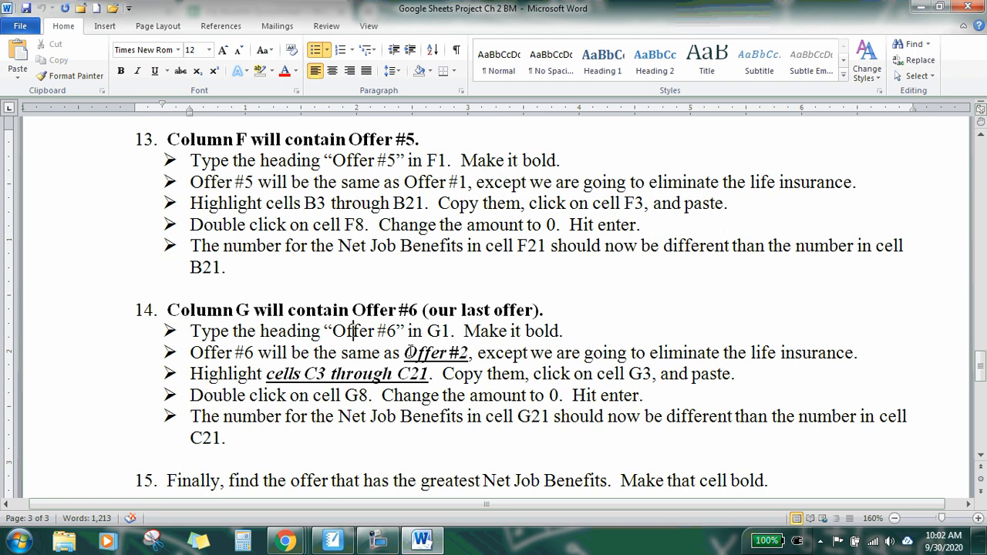
drag(405, 352, 880, 355)
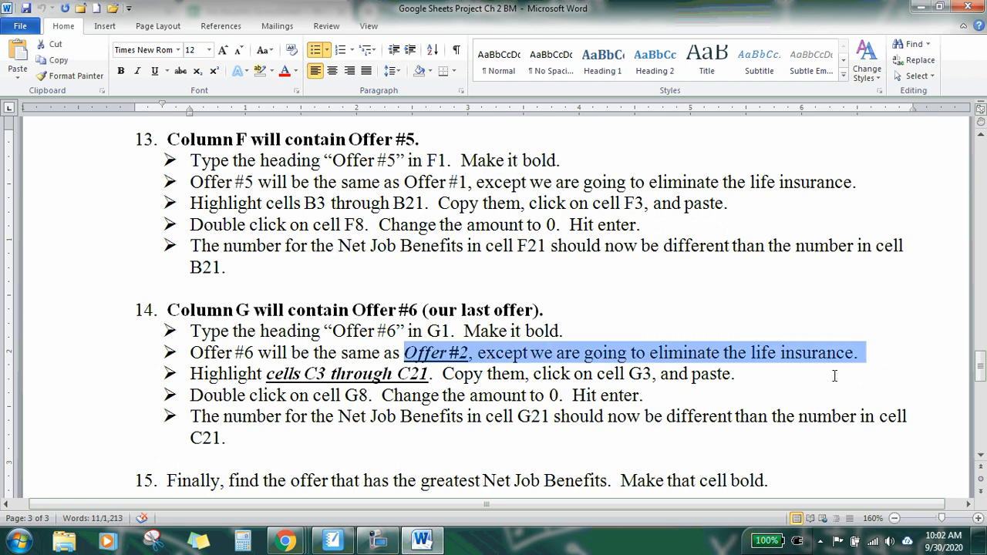
click(429, 540)
Step: Copy the Offer #2 cells C3 through C21 and paste them into column G starting at G3
click(306, 232)
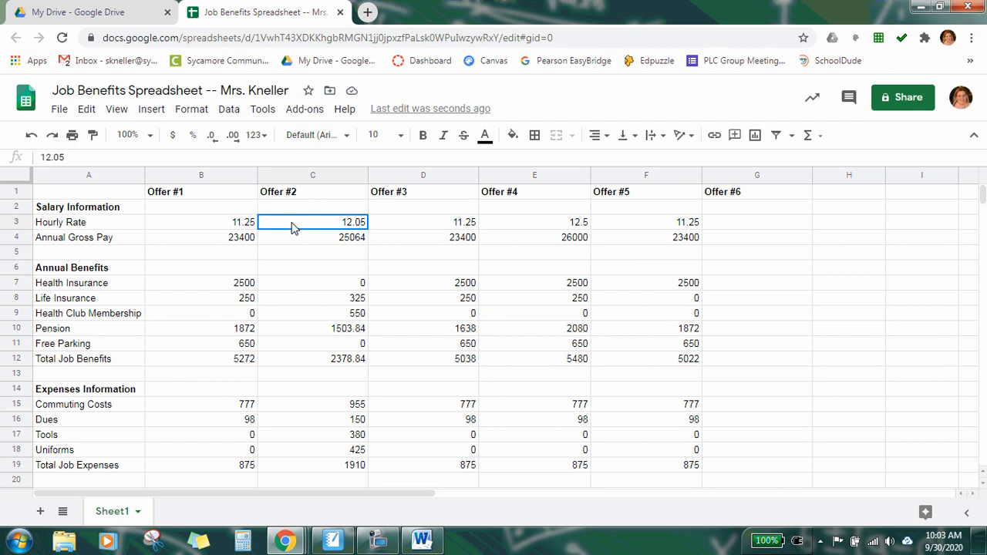
drag(293, 226, 324, 421)
scroll(308, 297, down, 2)
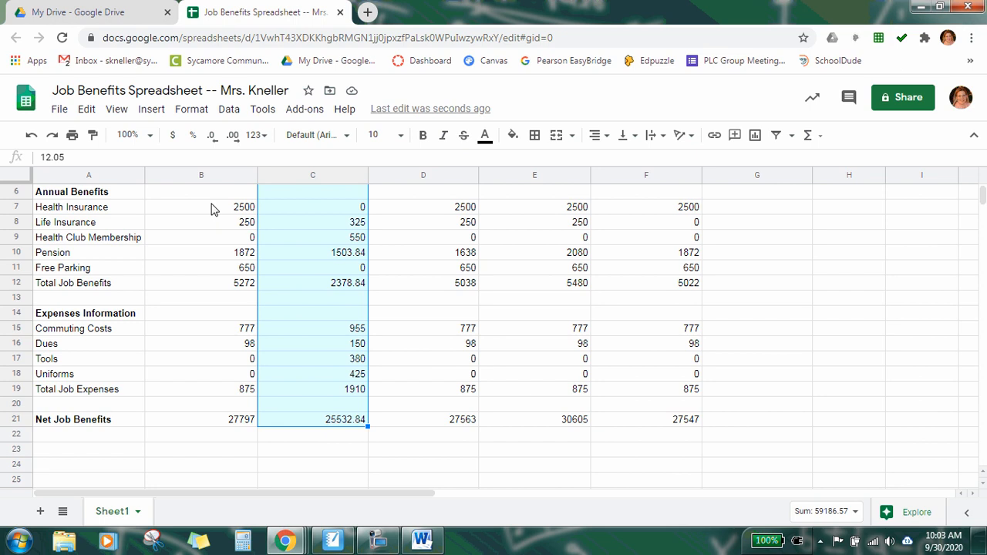
key(ctrl+c)
scroll(741, 352, up, 3)
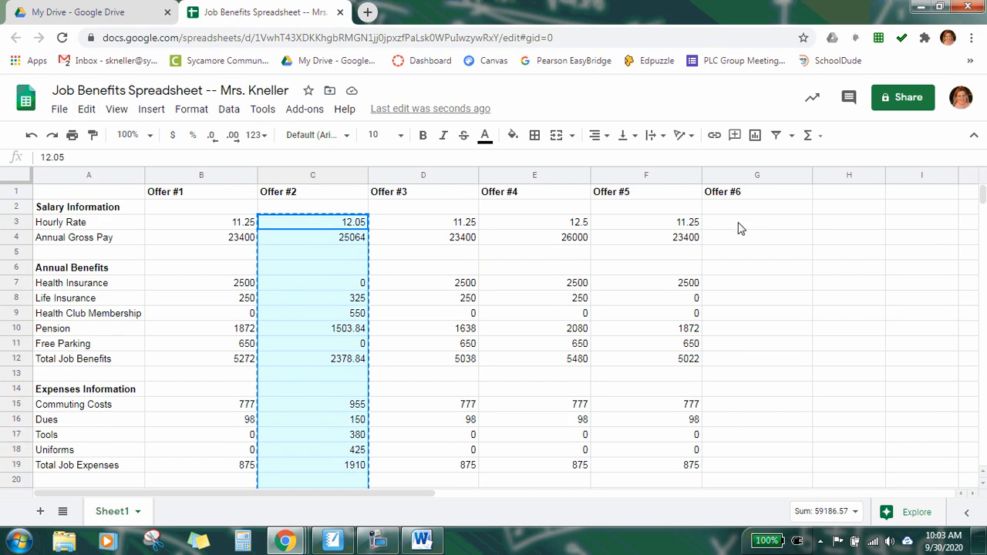
click(737, 224)
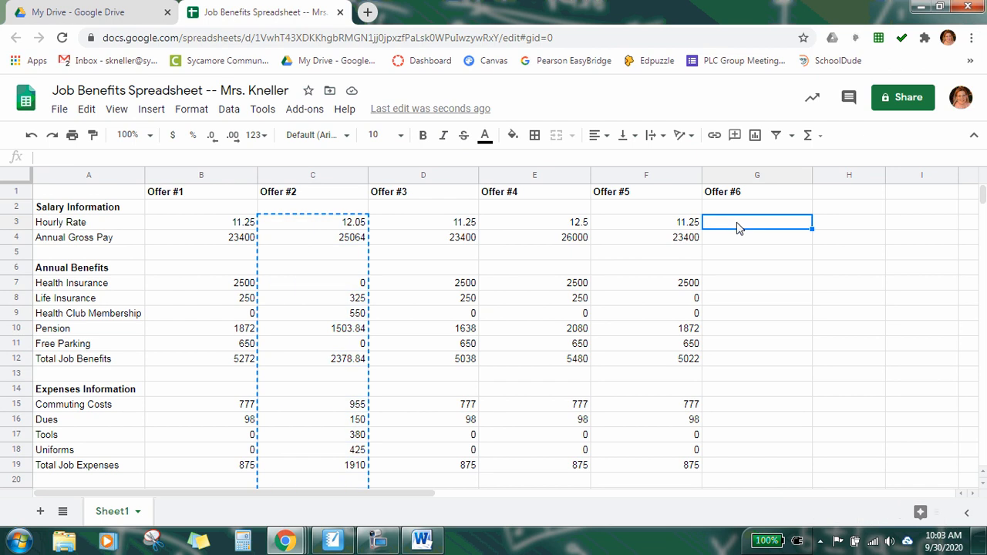
key(ctrl+v)
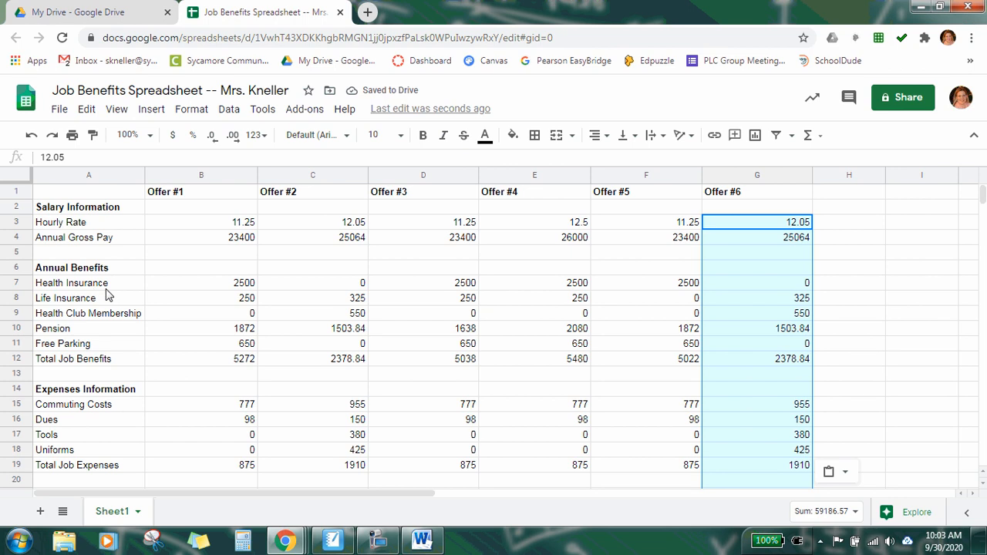
Step: Set the Offer #6 life insurance amount in G8 to 0
click(746, 302)
double_click(764, 296)
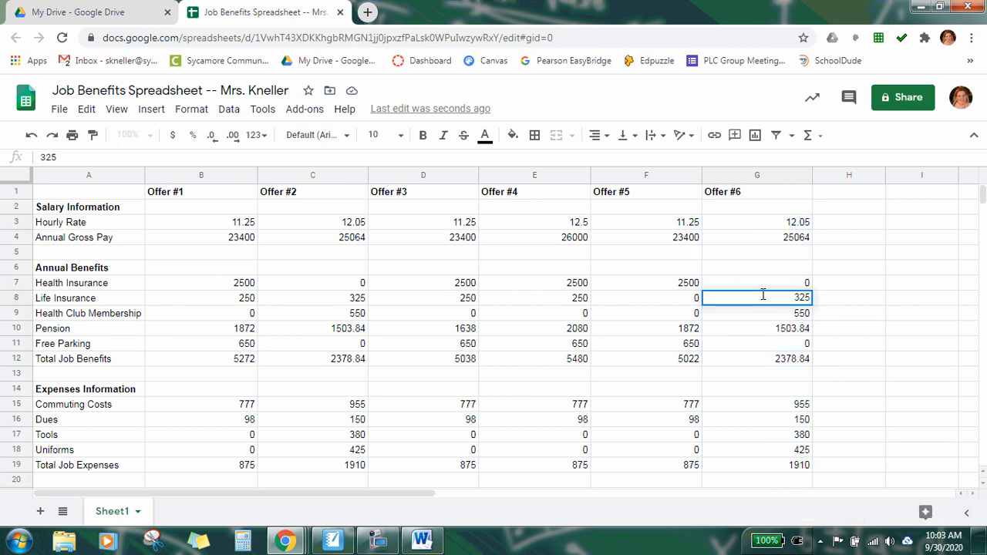
key(BackSpace)
key(BackSpace)
key(BackSpace)
text(0)
key(Return)
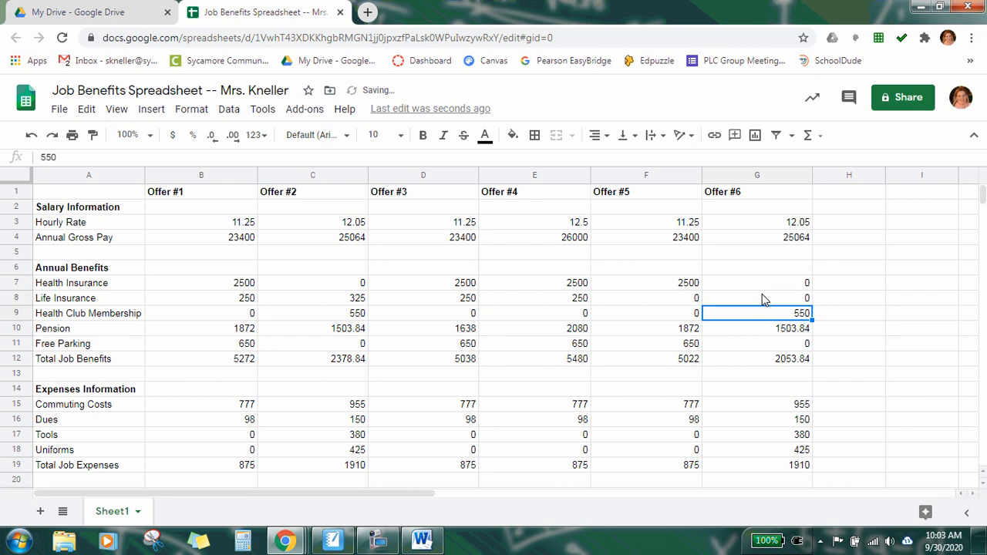
Step: Compare the Offer #6 total job benefits and net job benefits formulas with those of Offer #2
click(752, 360)
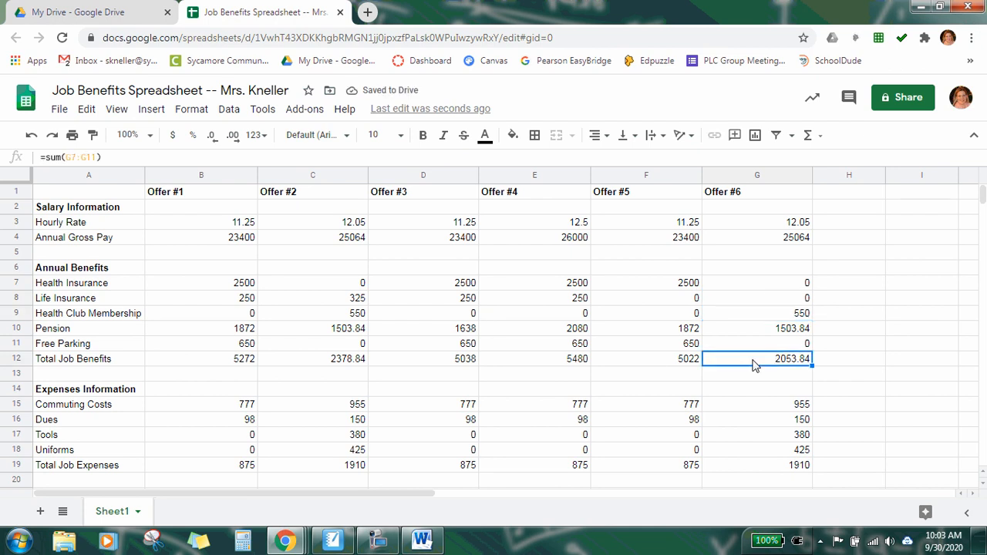
click(315, 350)
click(315, 360)
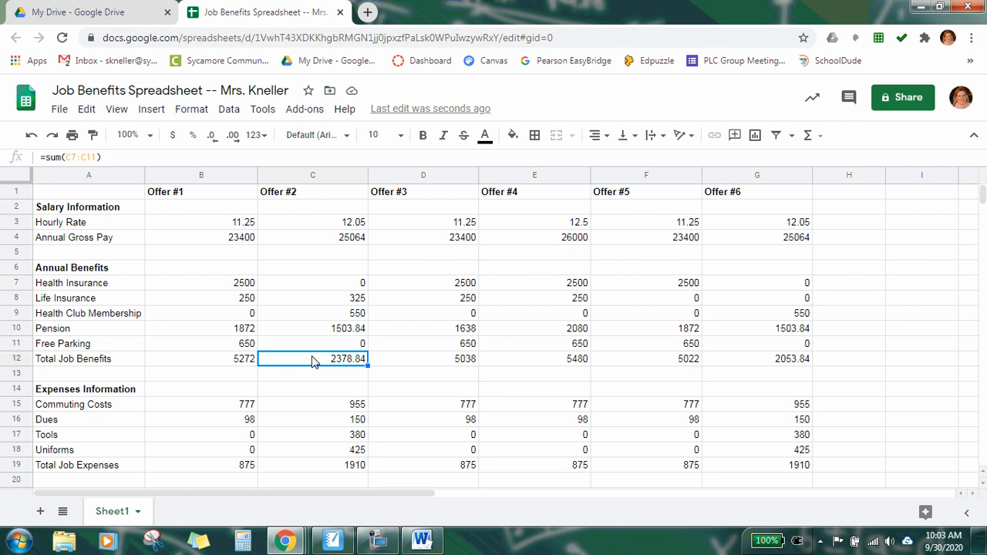
scroll(312, 363, down, 3)
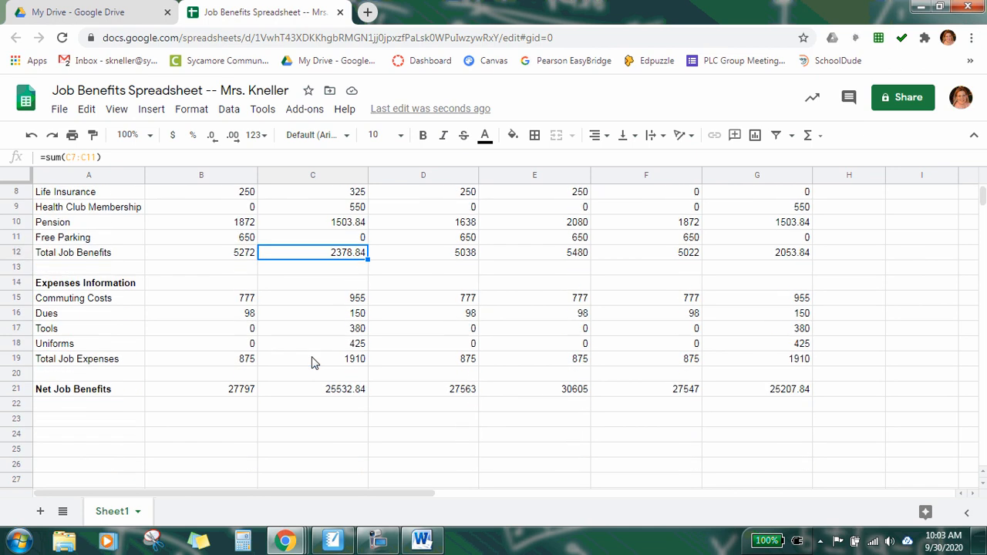
click(793, 392)
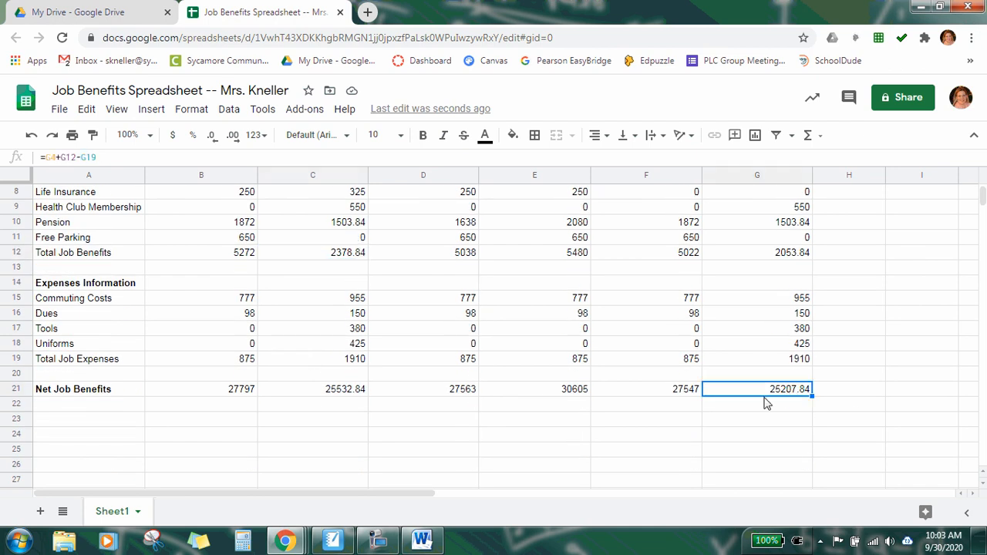
click(319, 395)
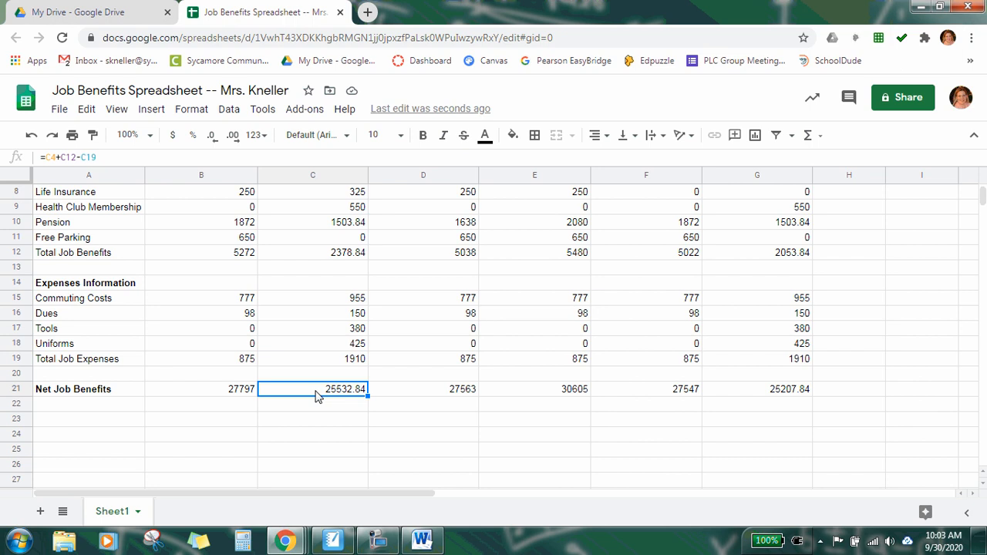
click(742, 393)
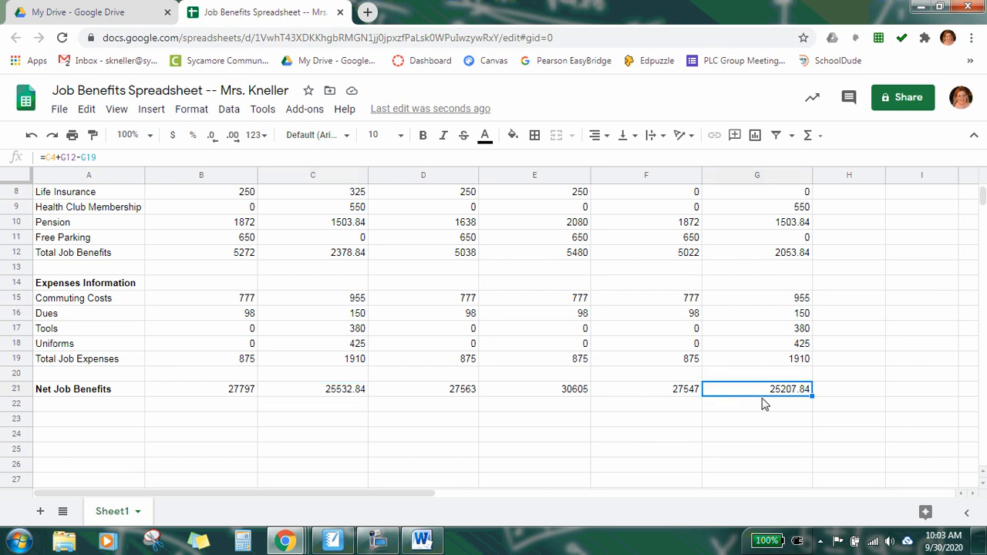
scroll(877, 409, up, 3)
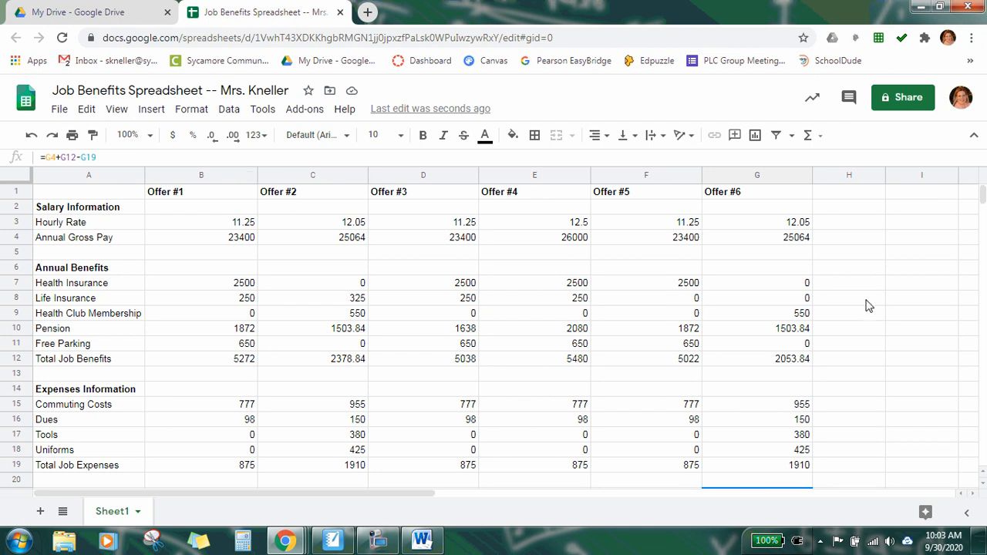
scroll(869, 308, down, 3)
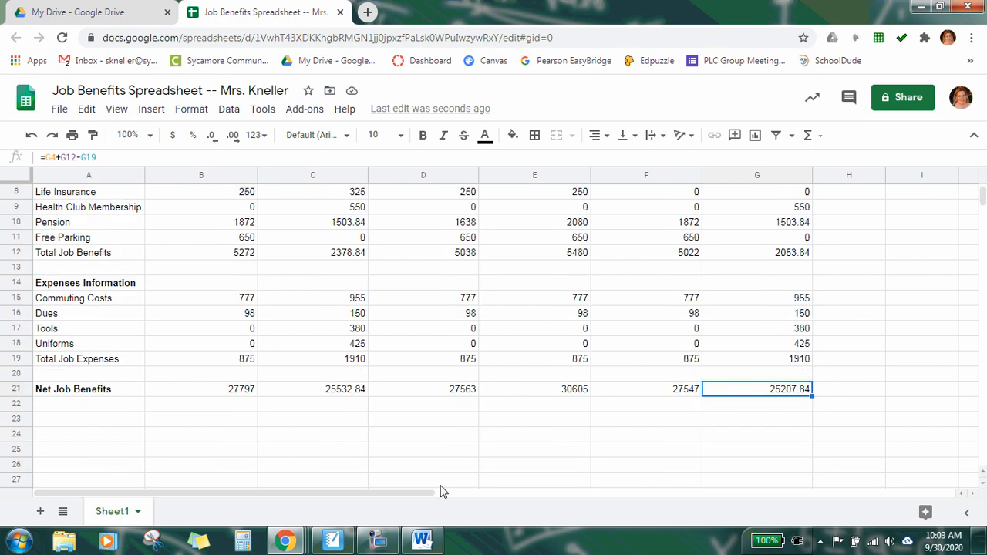
Step: Read the final step about the greatest Net Job Benefits in the instructions document and return to the spreadsheet
click(421, 540)
click(673, 318)
scroll(673, 320, down, 4)
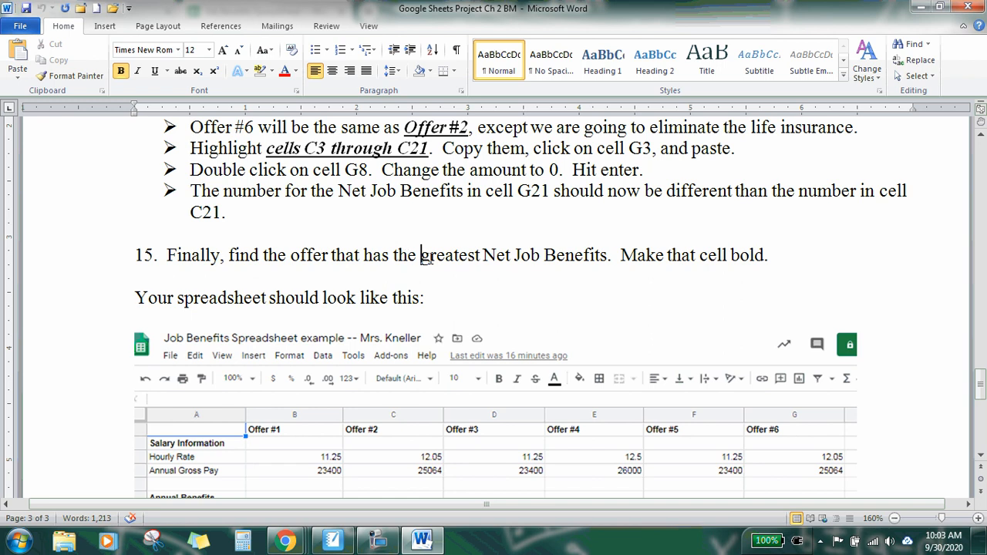
drag(423, 255, 577, 261)
click(787, 256)
scroll(710, 322, up, 2)
click(422, 540)
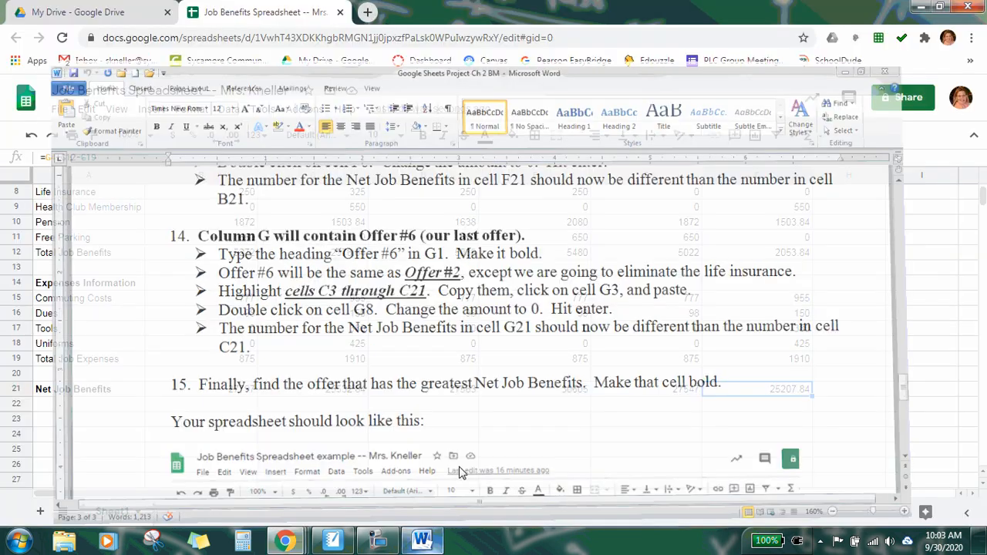
Step: Make the greatest Net Job Benefits cell, E21 for Offer #4, bold
click(552, 397)
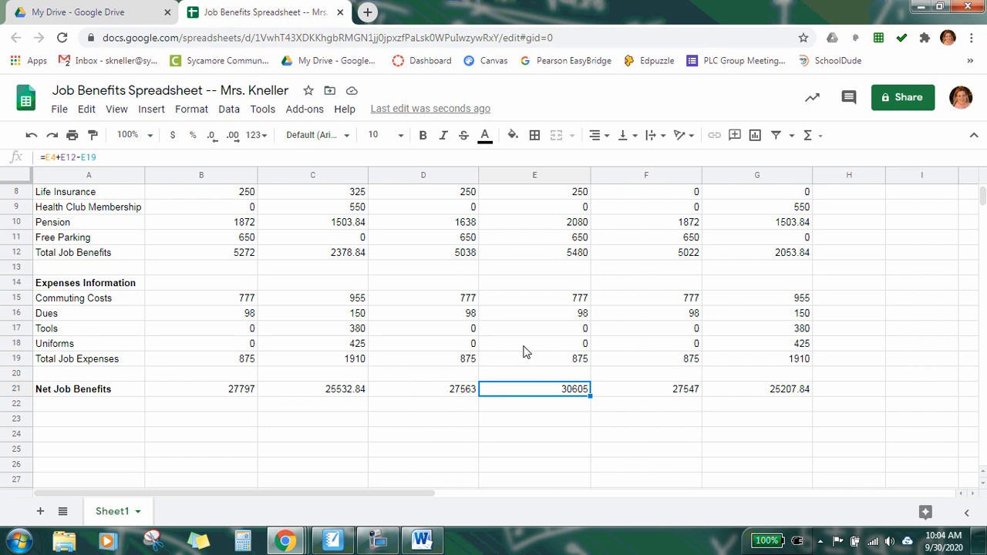
click(423, 138)
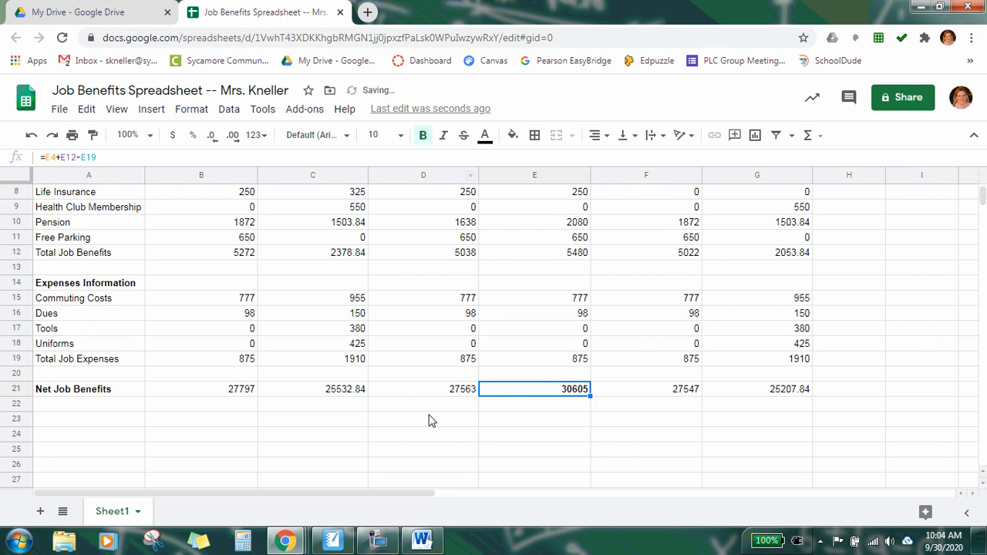
click(132, 409)
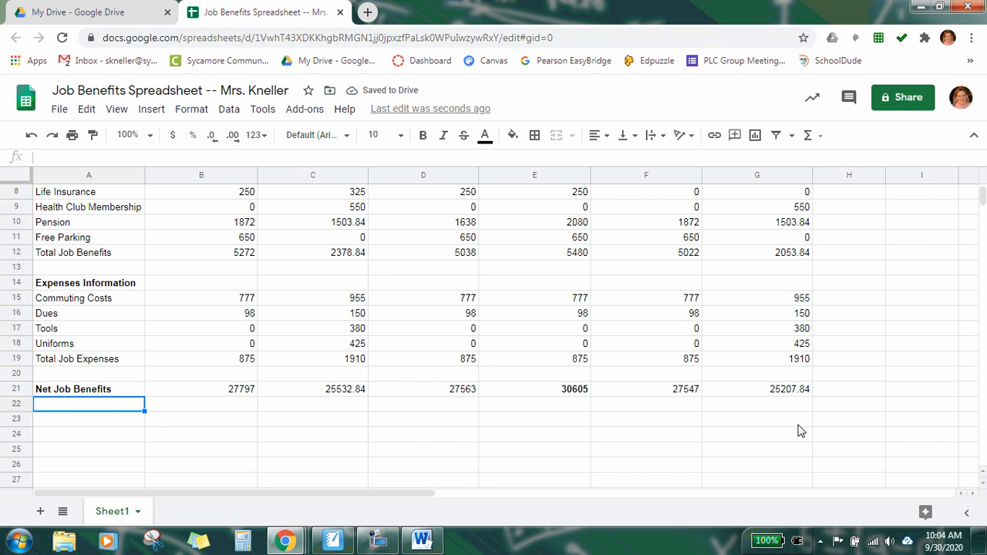
Step: Review the finished spreadsheet and the submission instruction at the end of the instructions document
scroll(789, 432, up, 1)
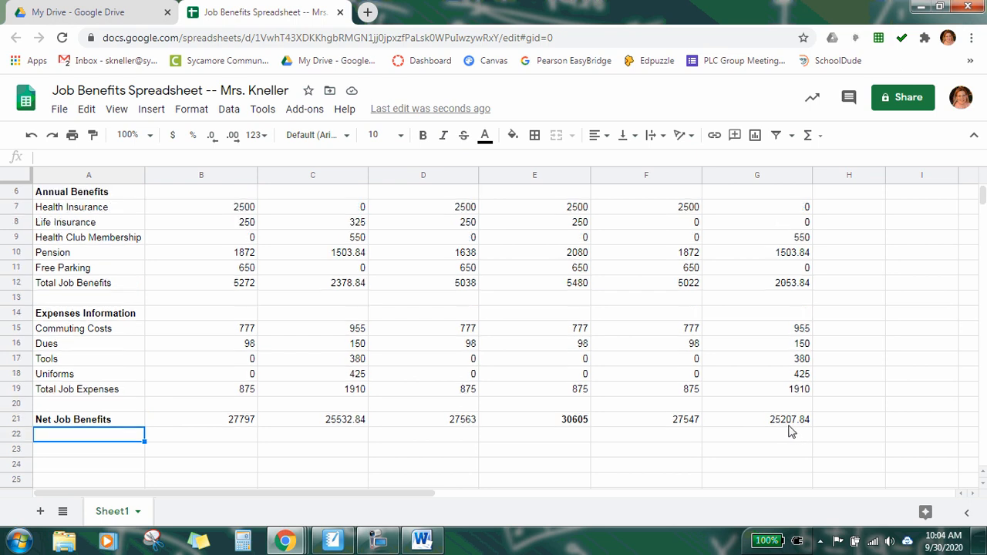
scroll(795, 432, up, 2)
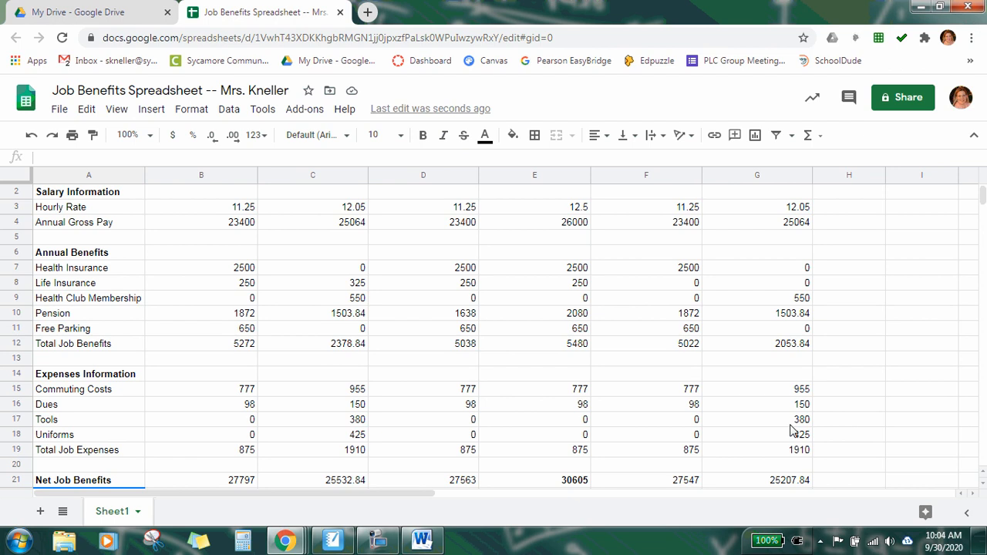
scroll(795, 430, up, 1)
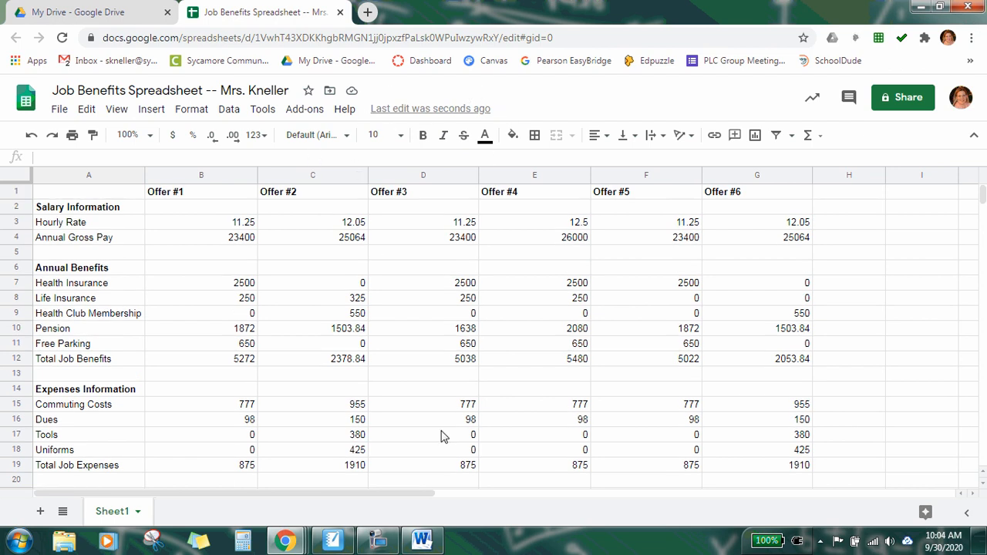
click(422, 540)
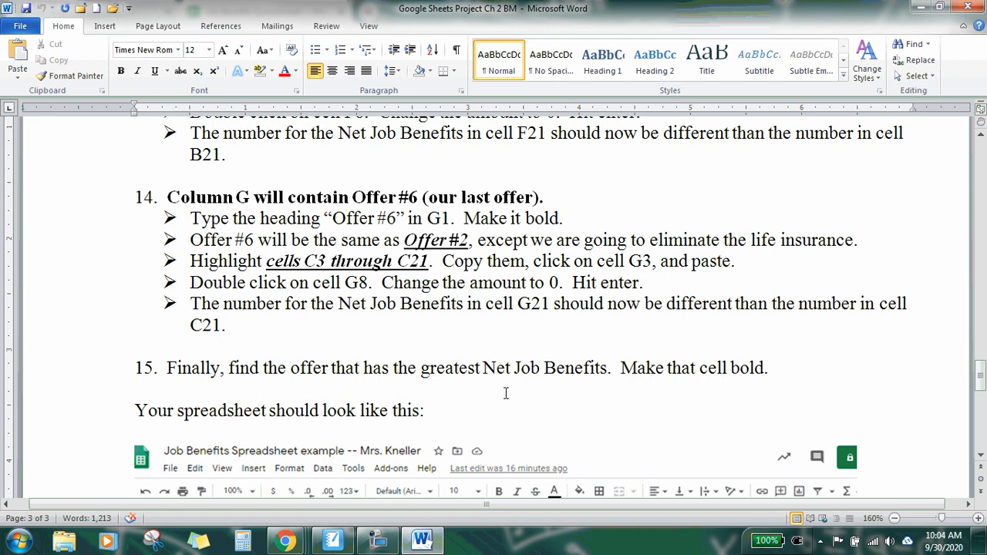
scroll(506, 393, down, 15)
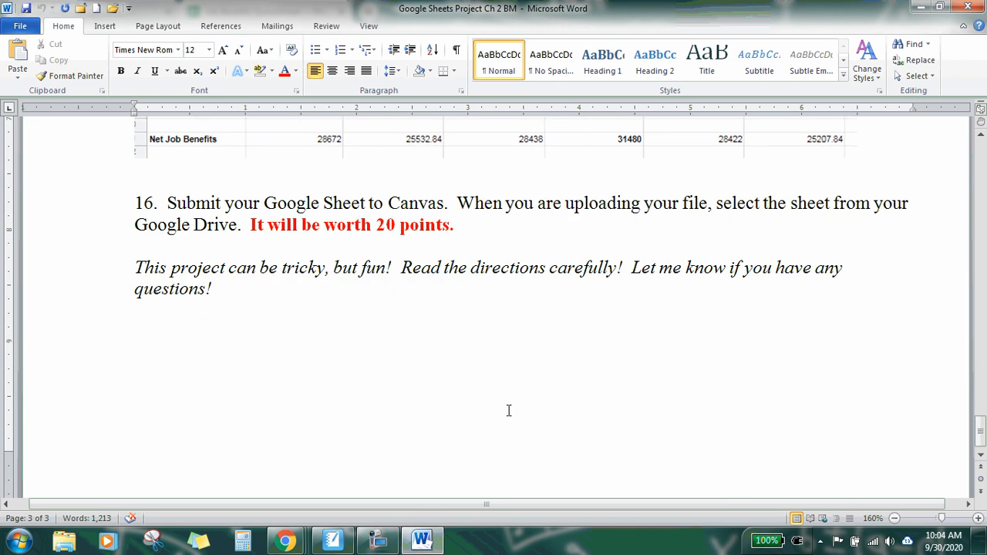
drag(168, 202, 430, 202)
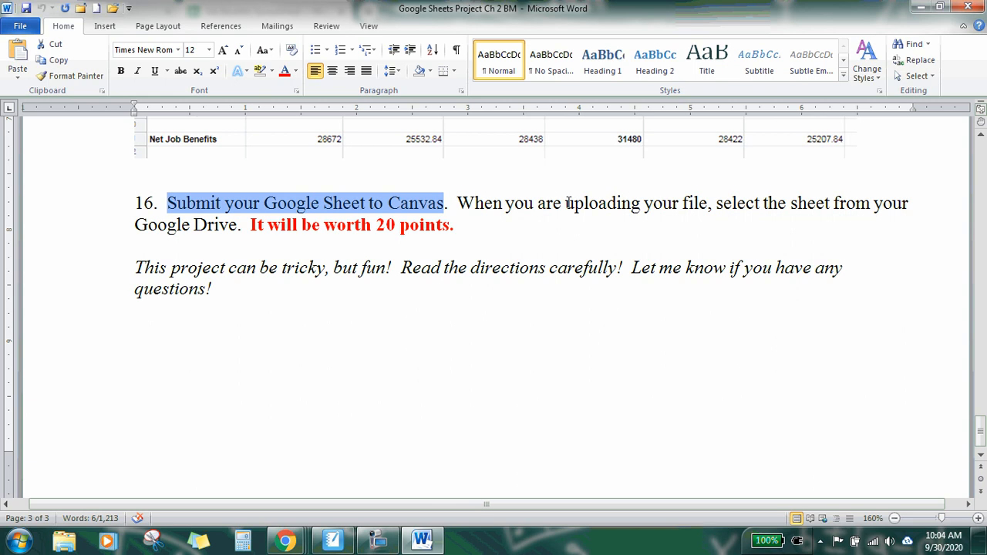
drag(567, 202, 238, 225)
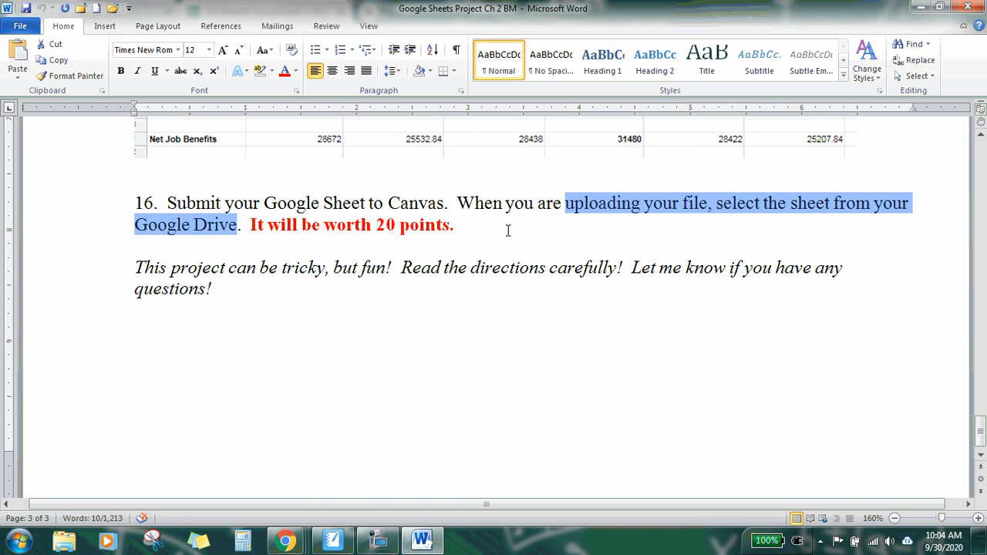
click(503, 227)
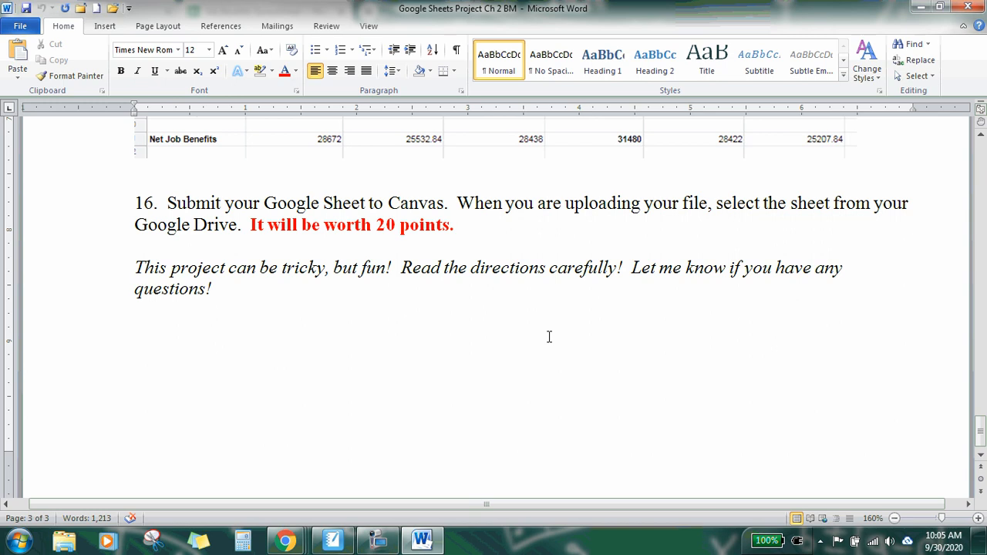
click(434, 545)
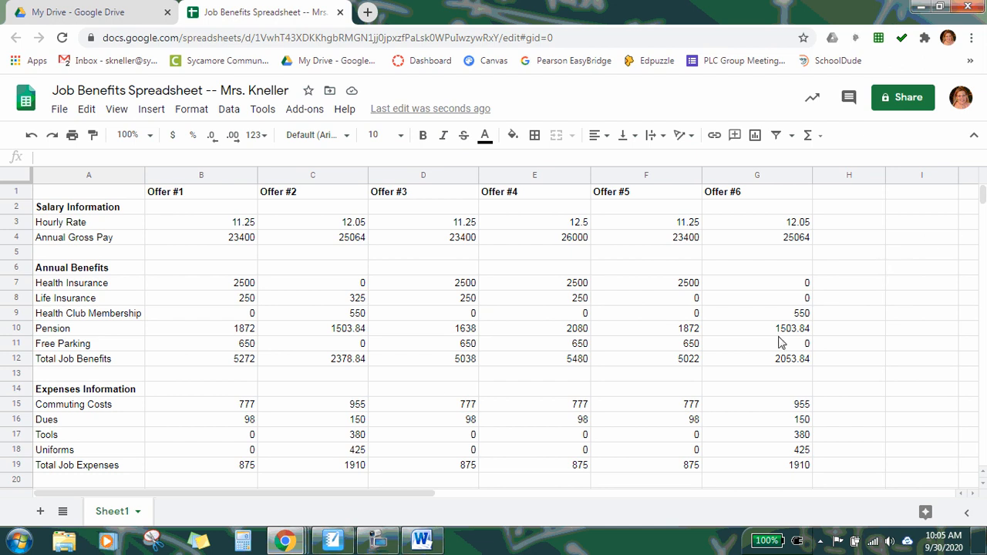
scroll(782, 343, down, 3)
scroll(781, 343, up, 3)
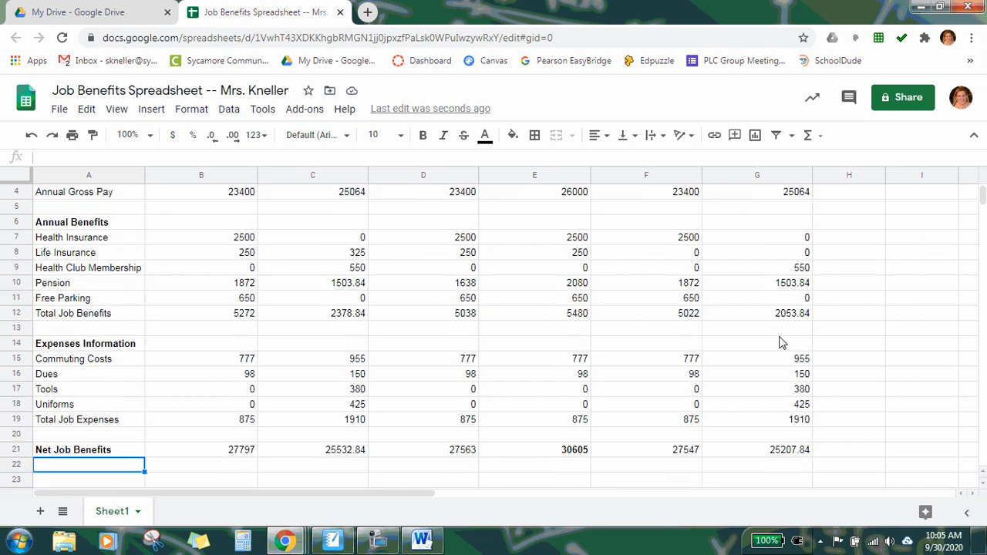